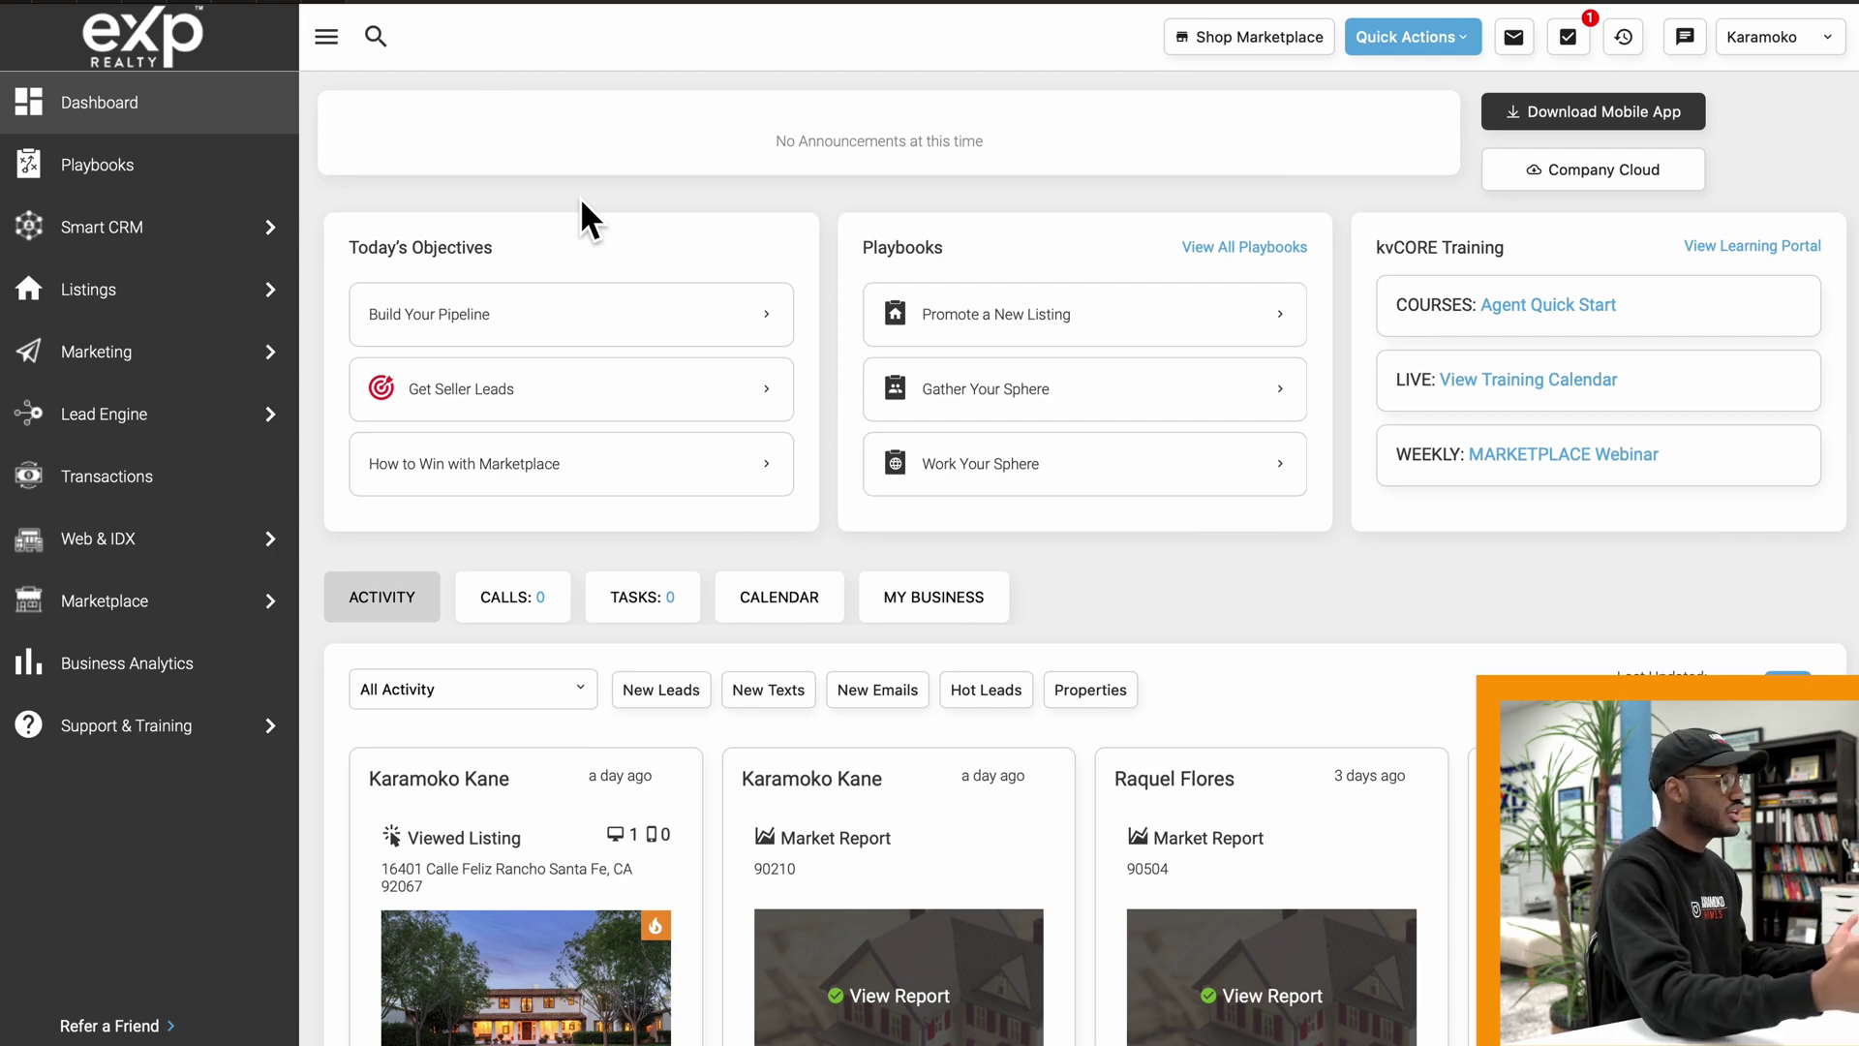
Step: Open the Smart CRM contact list
mouse_move(135, 235)
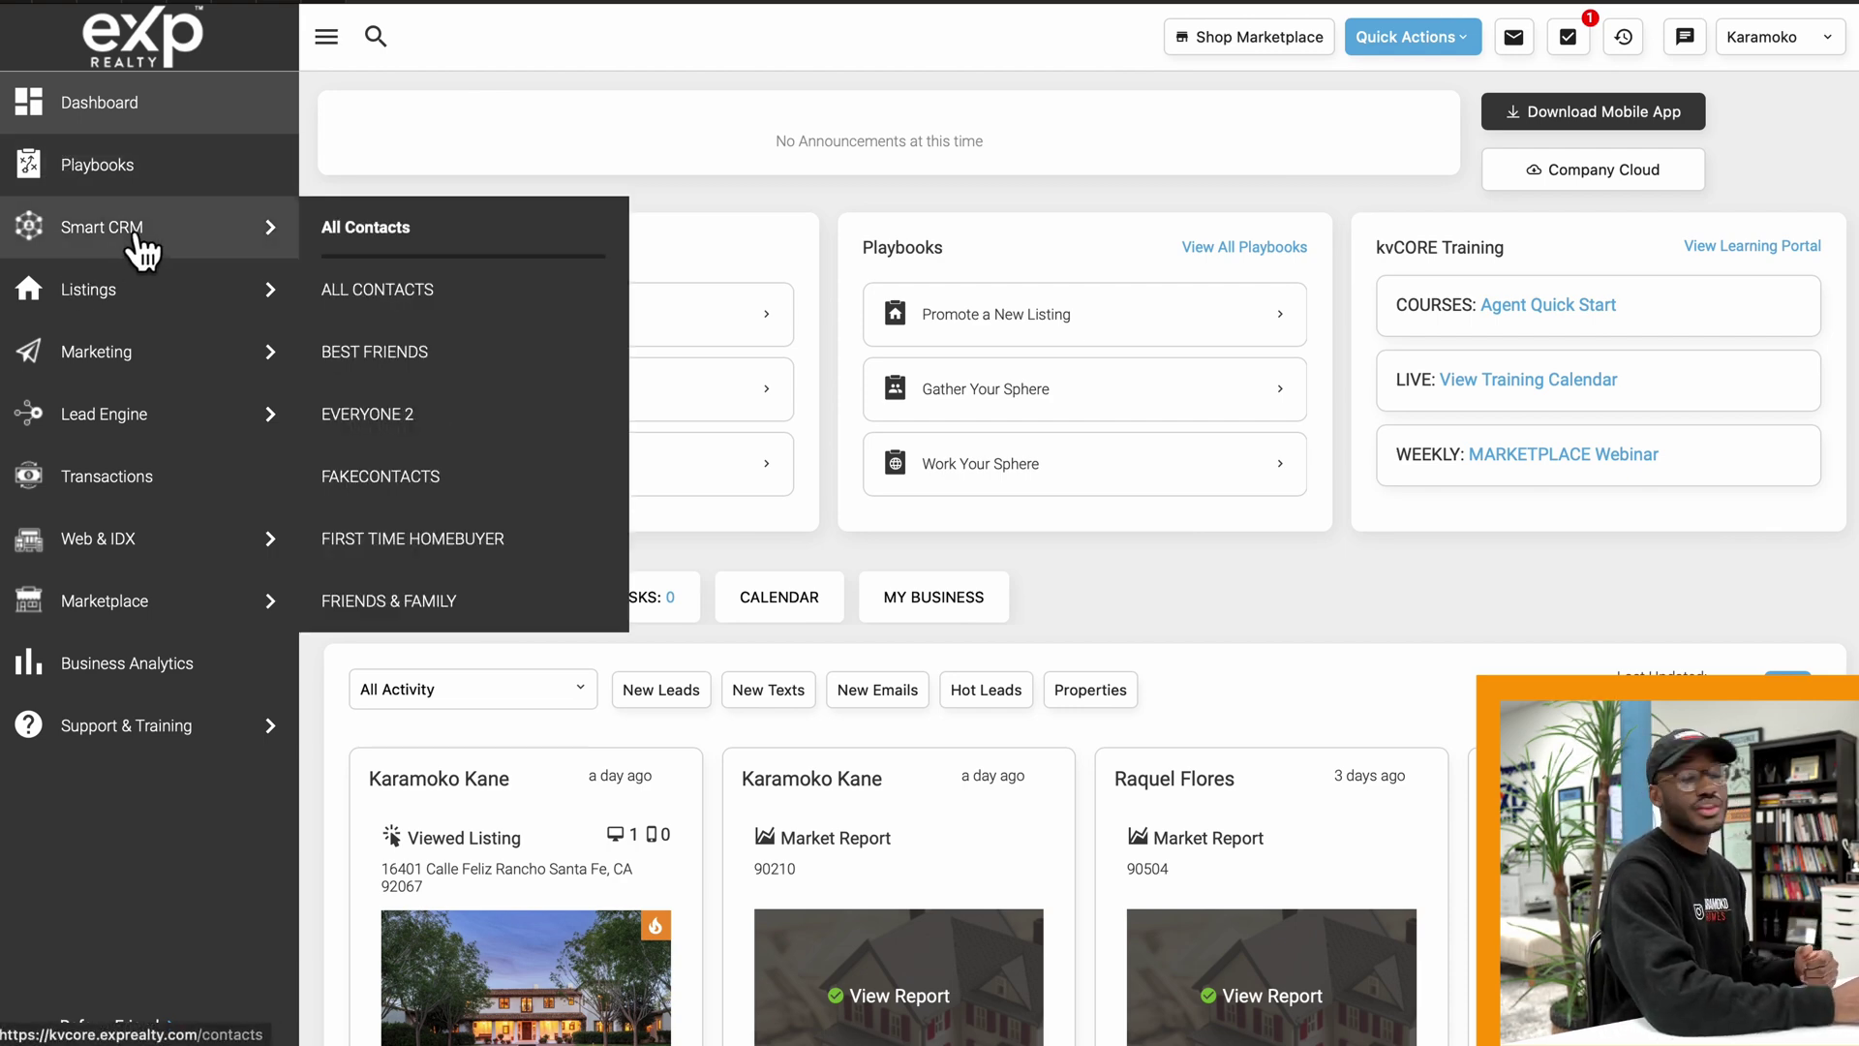
left_click(135, 235)
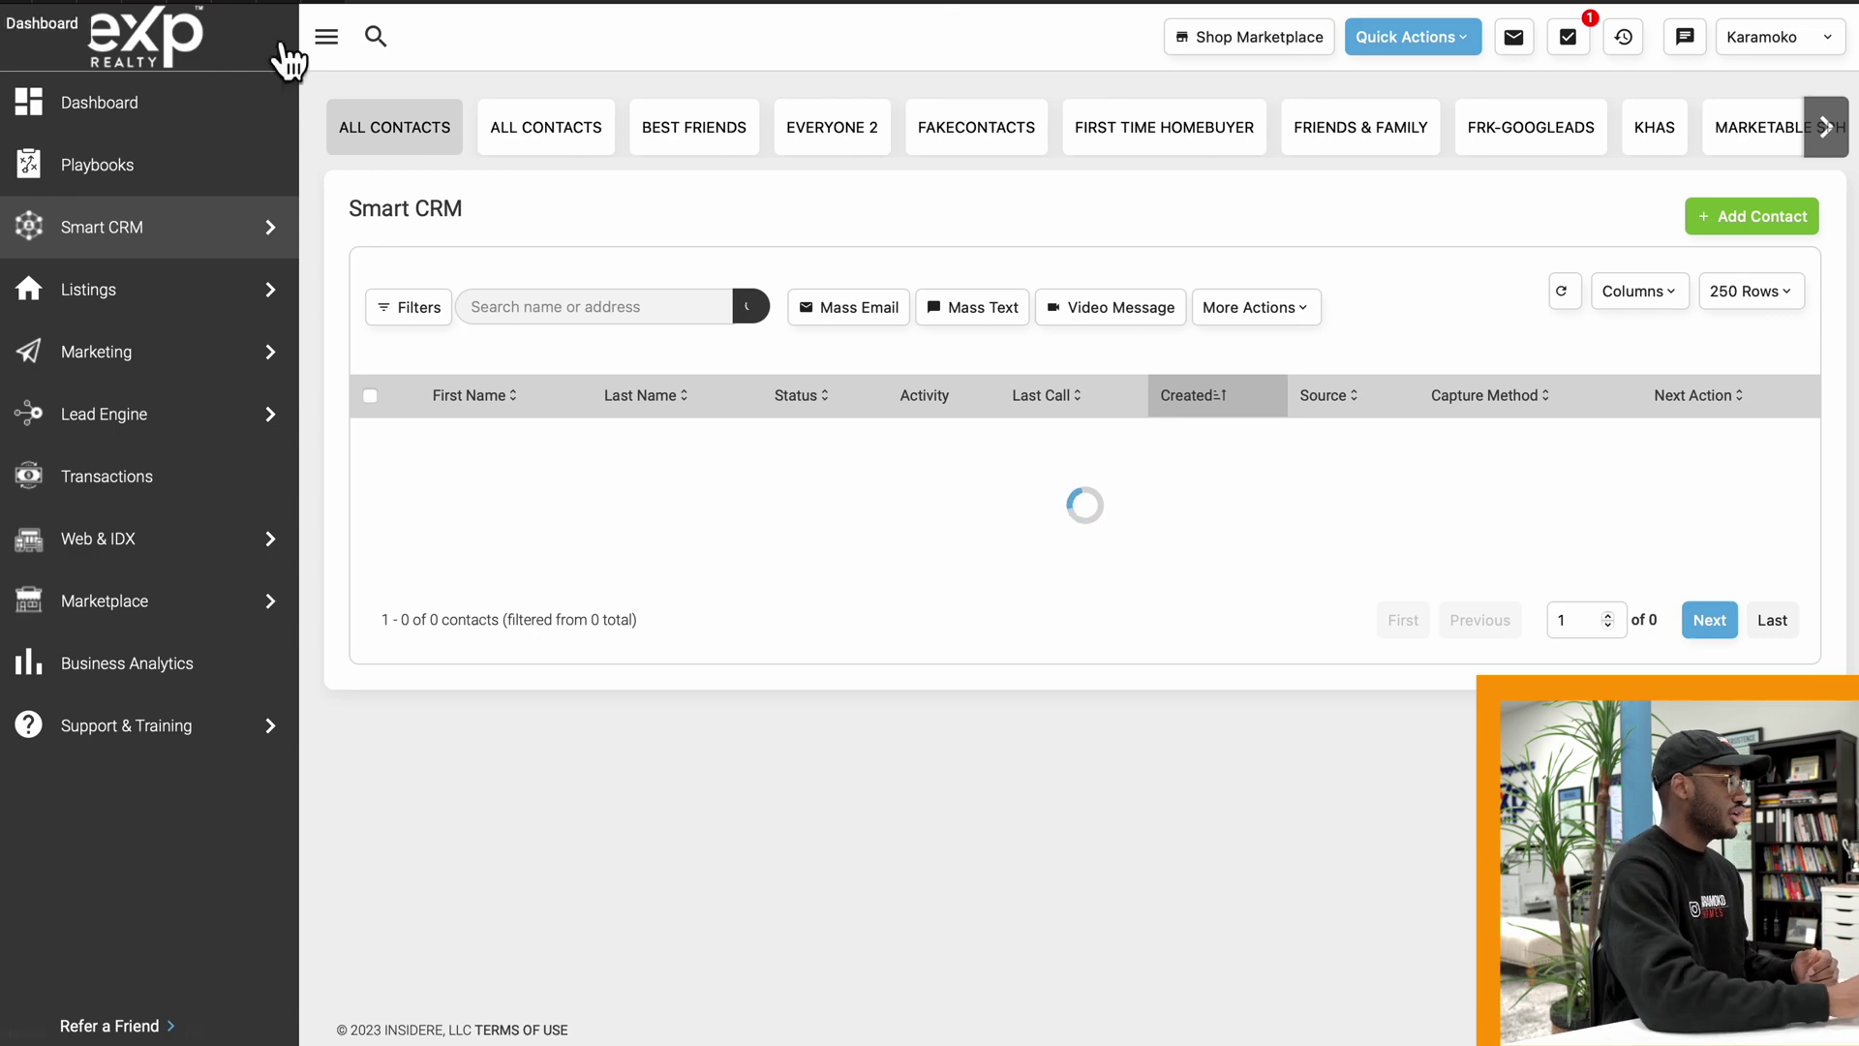
mouse_move(74, 241)
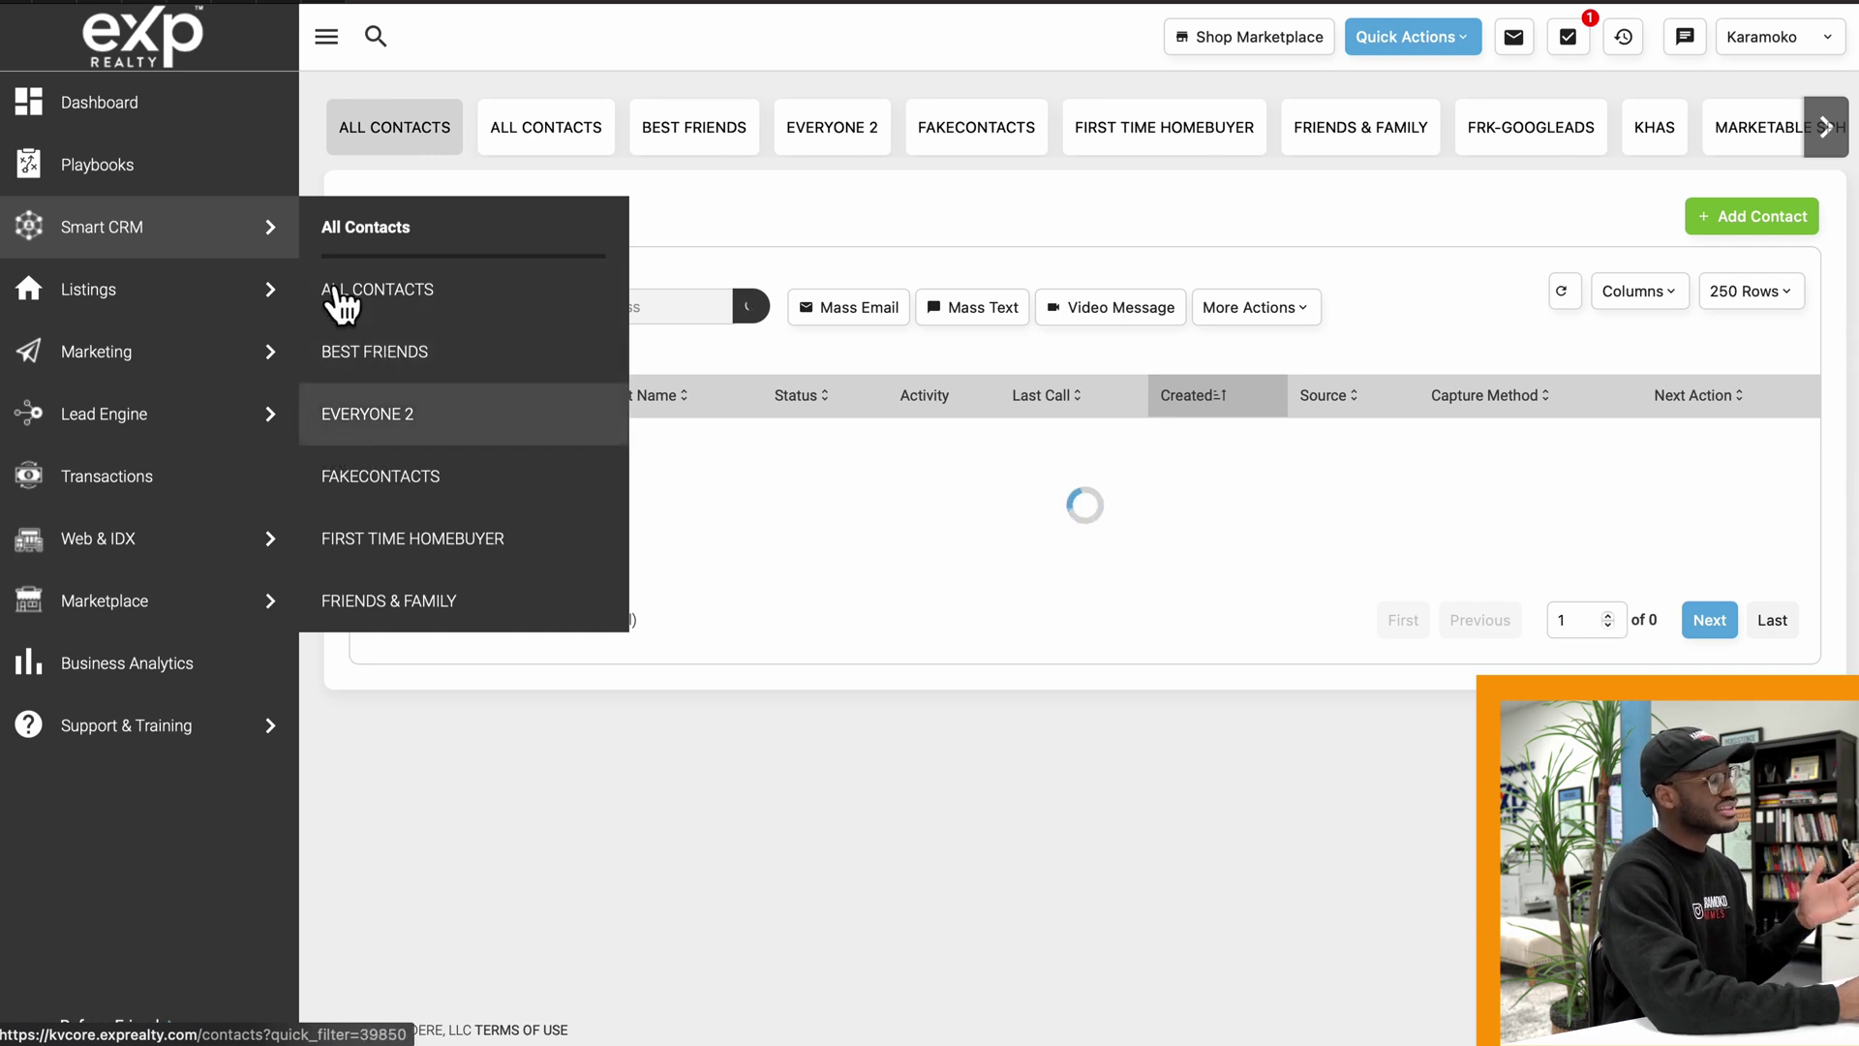
Step: Collapse the main navigation sidebar and expand it again
left_click(327, 38)
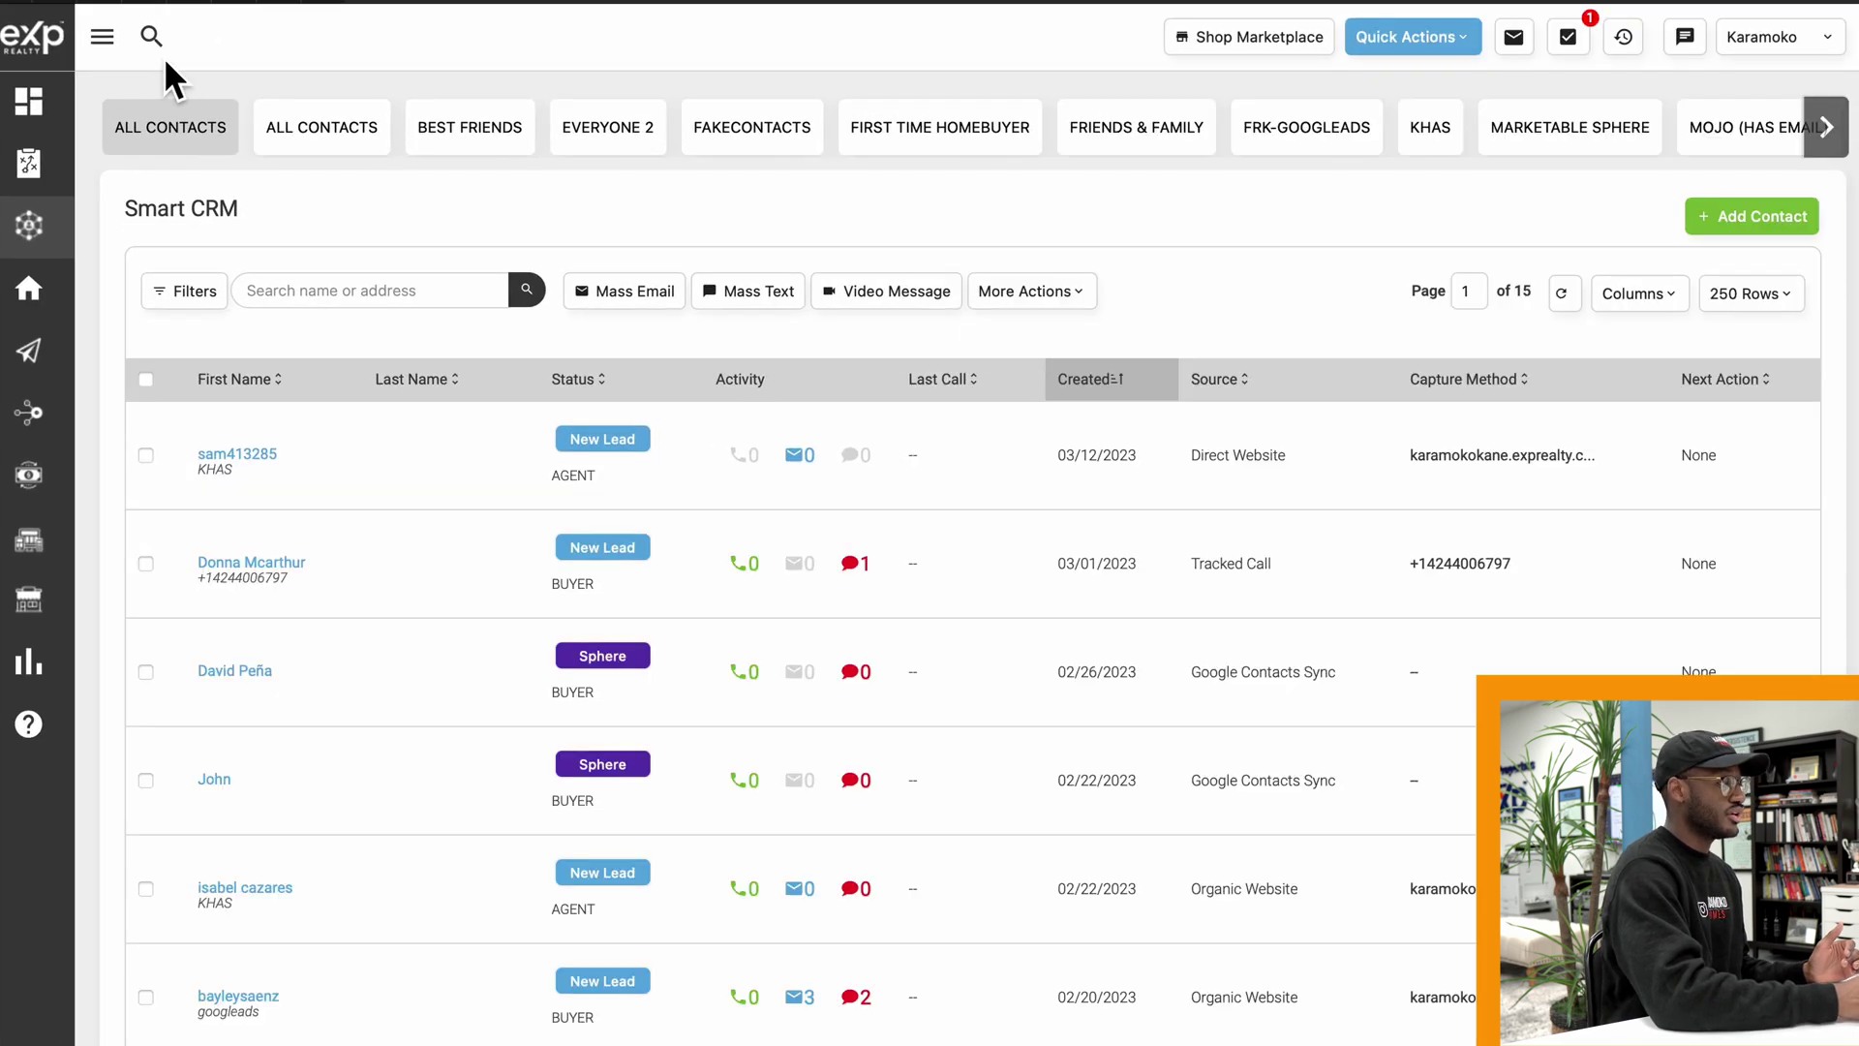
left_click(111, 41)
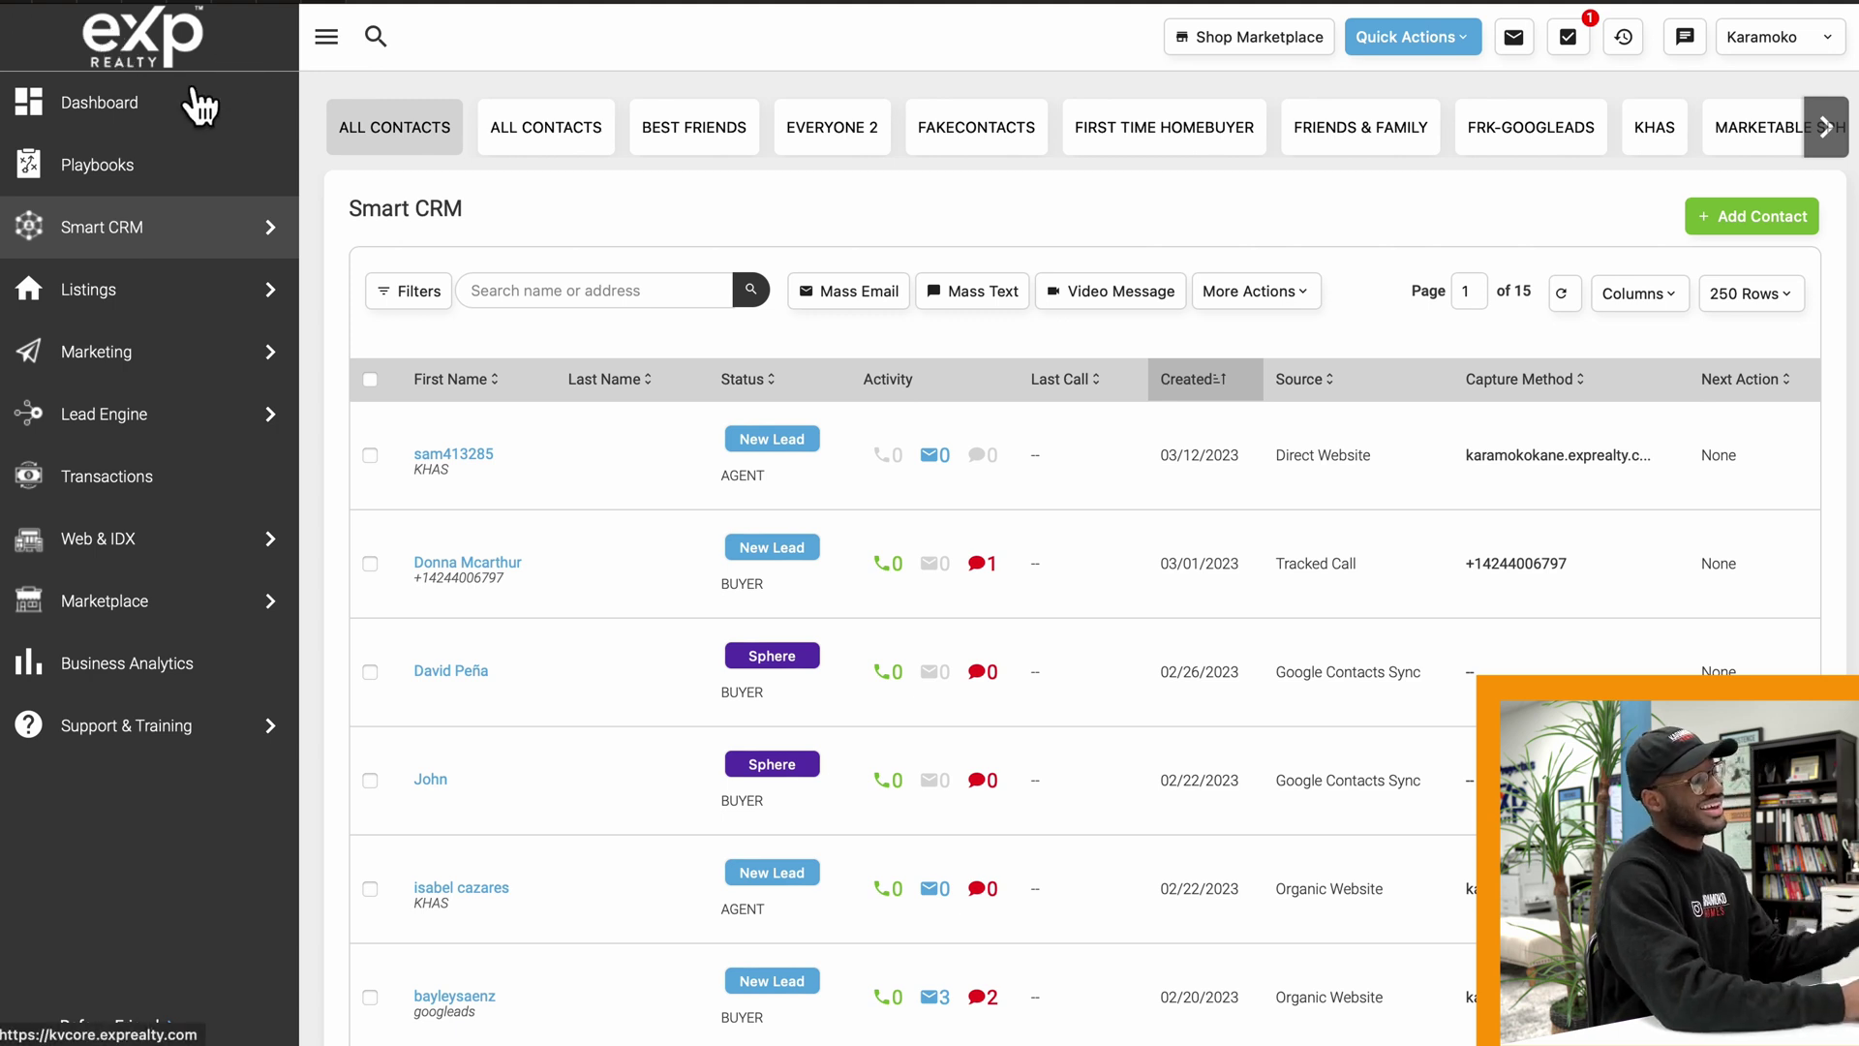
mouse_move(104, 237)
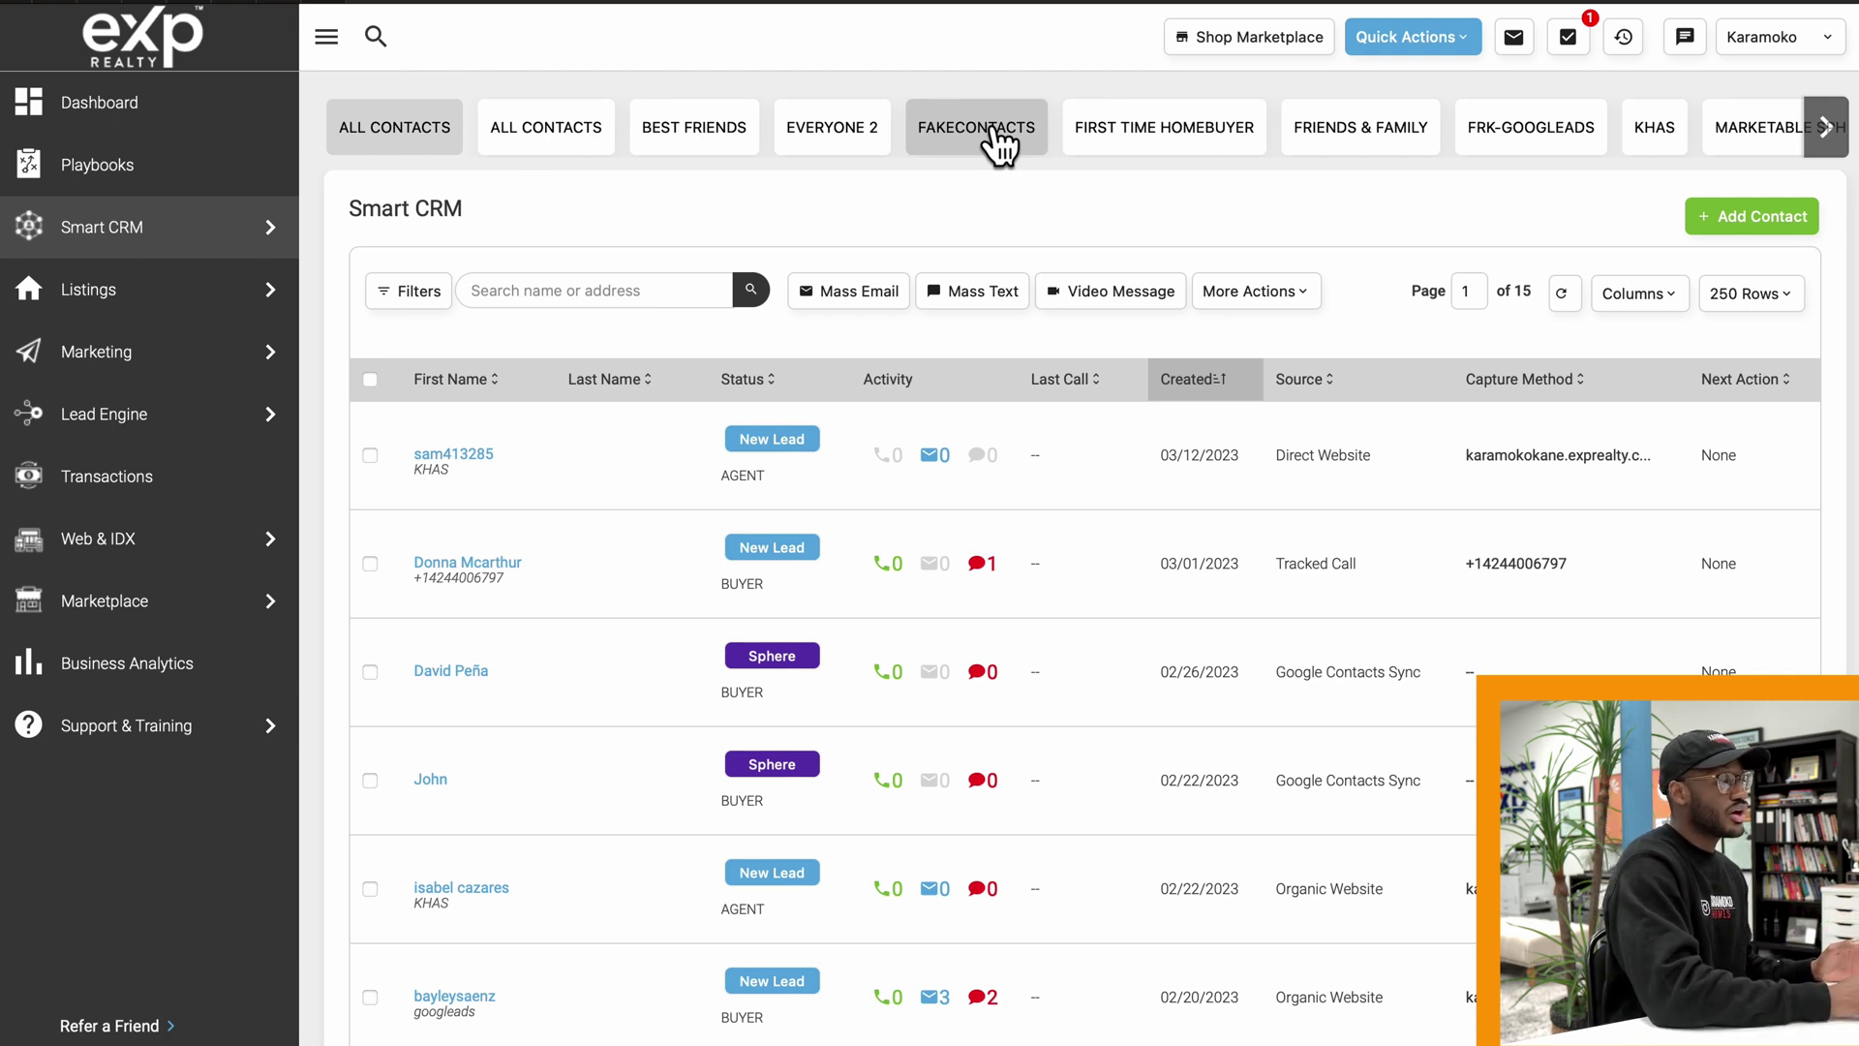
Step: Filter the Smart CRM list to FakeContacts and open the second contact's record
left_click(994, 131)
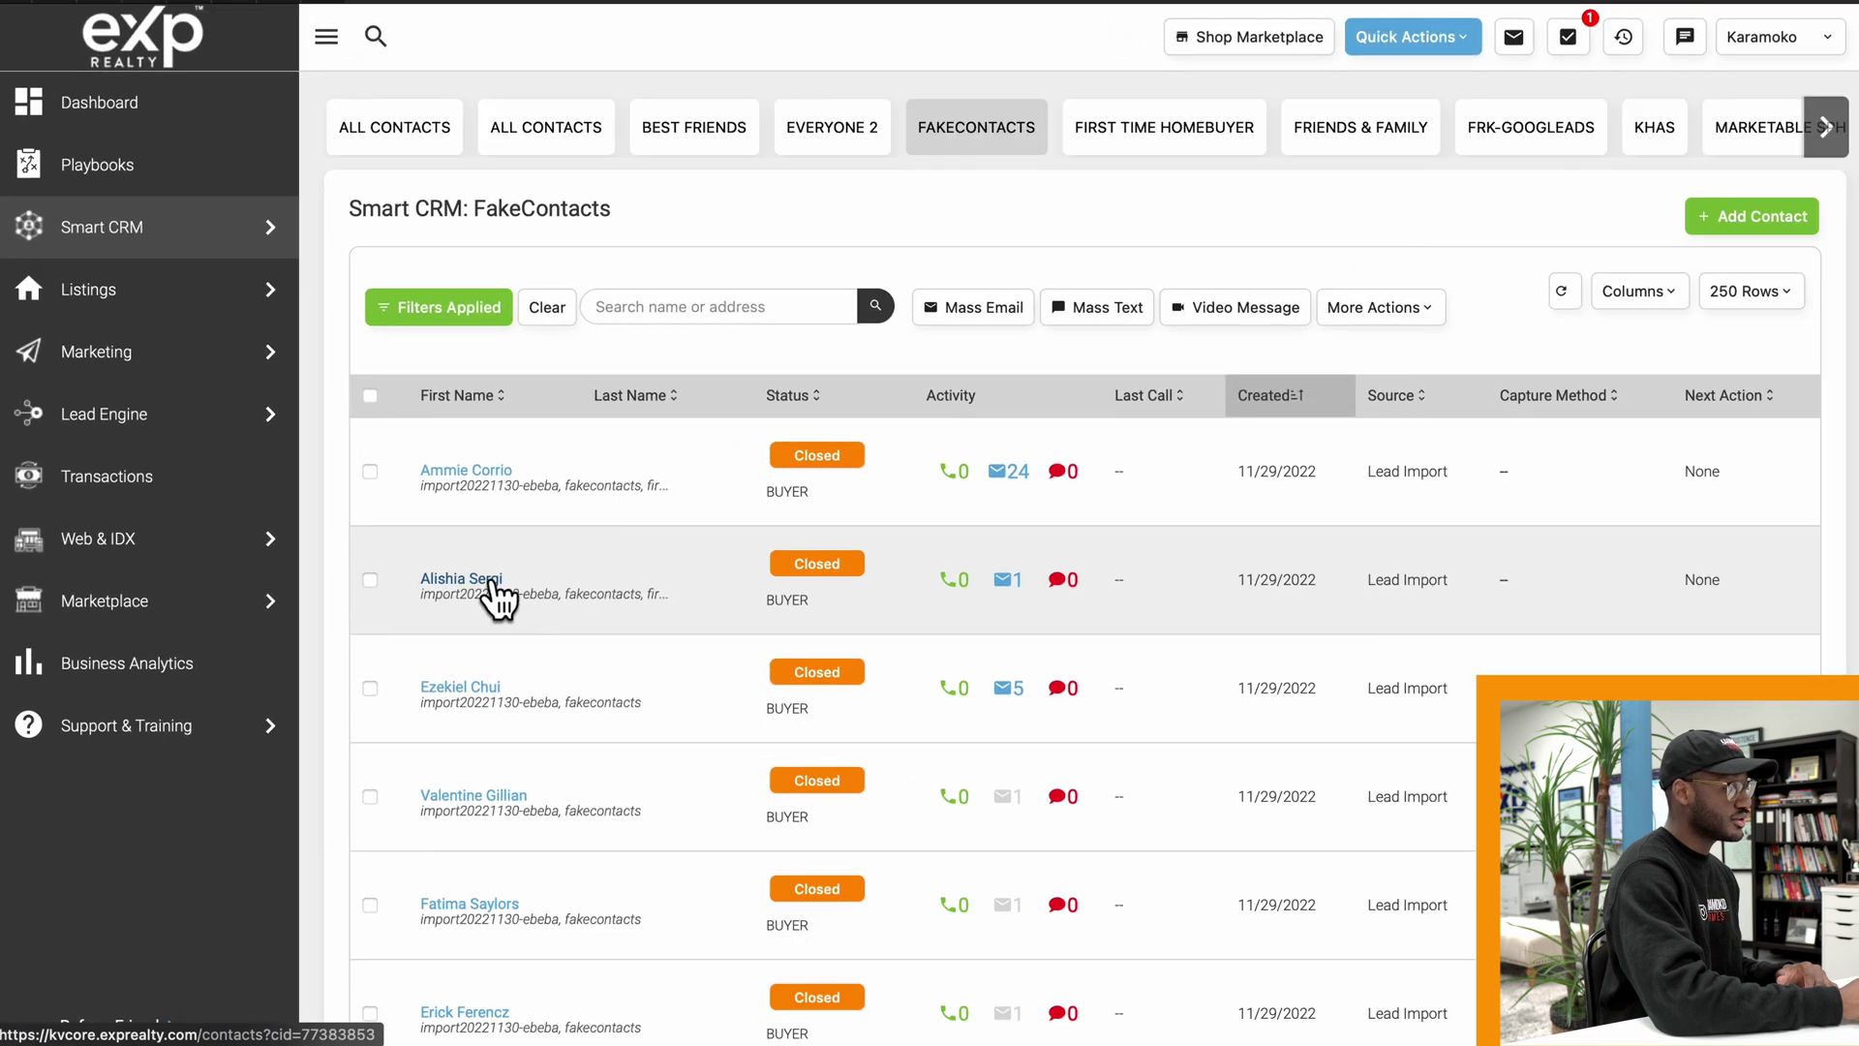
left_click(455, 585)
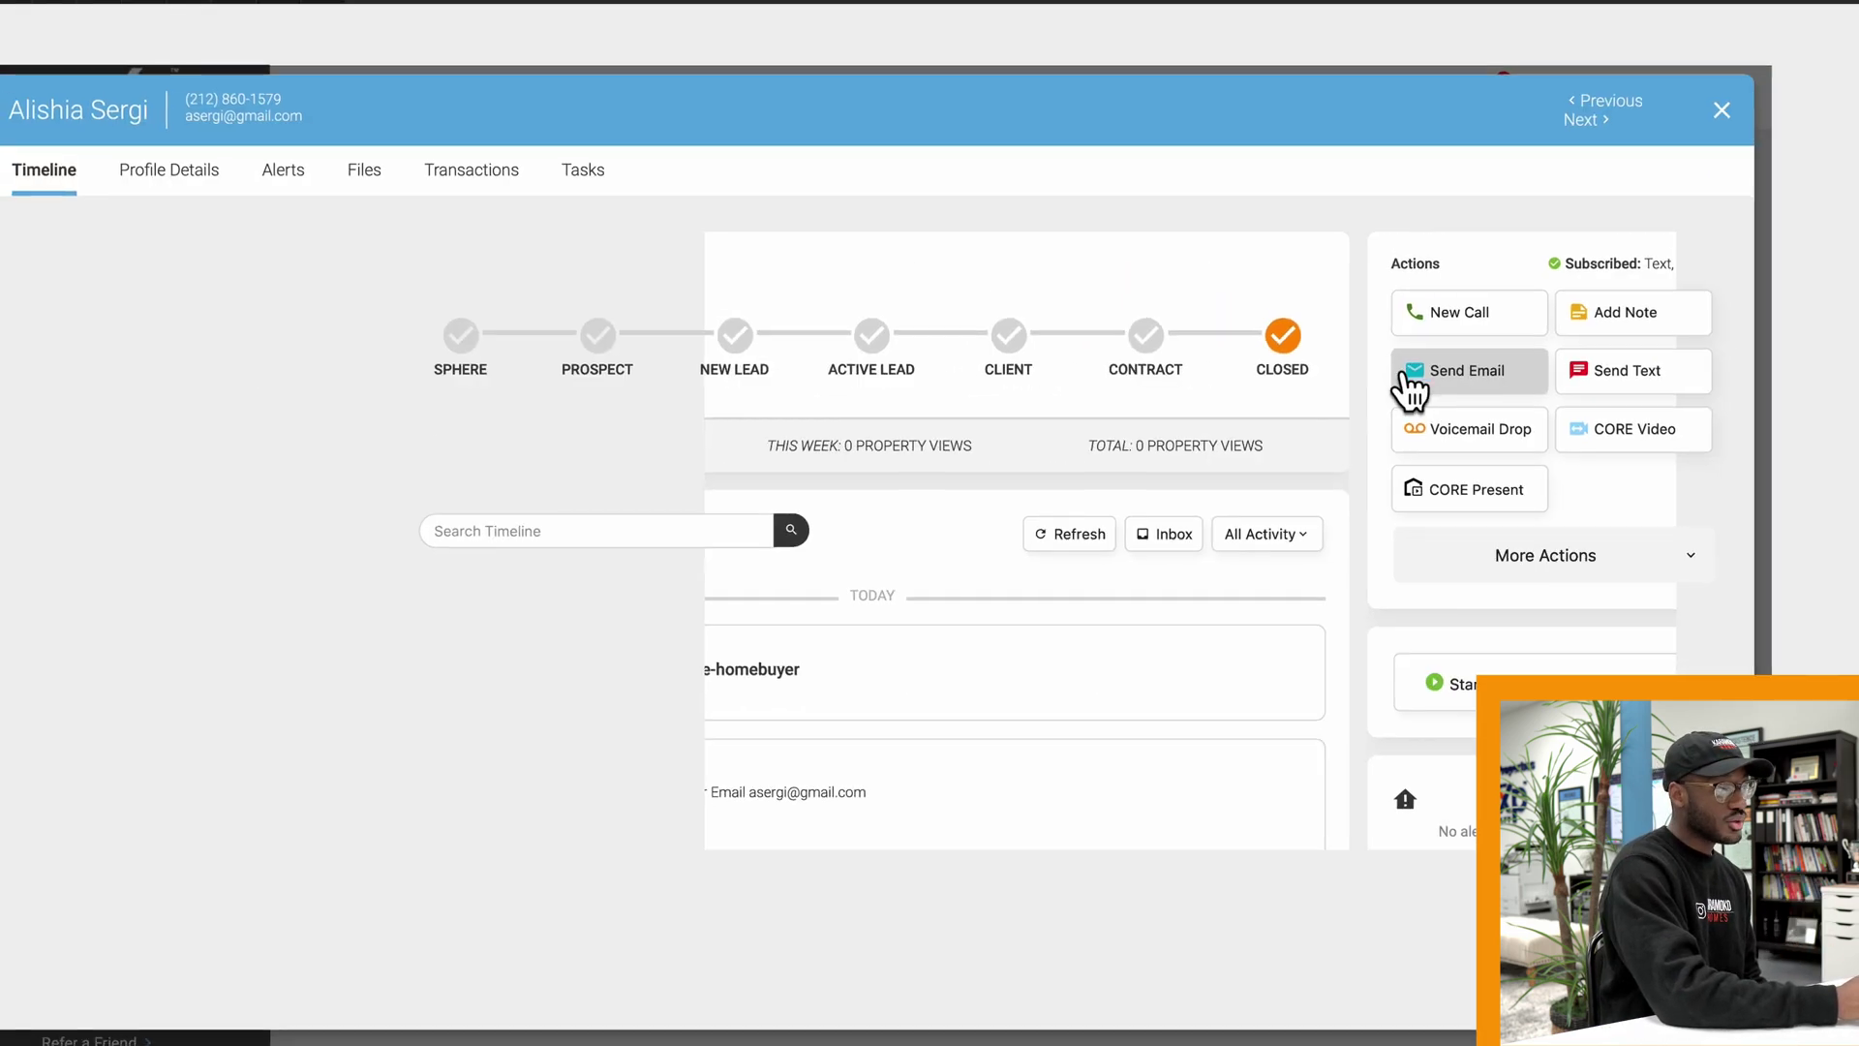
Step: Open the search alert settings for Alert 1 in the contact's record
scroll(1482, 567, "down", 4)
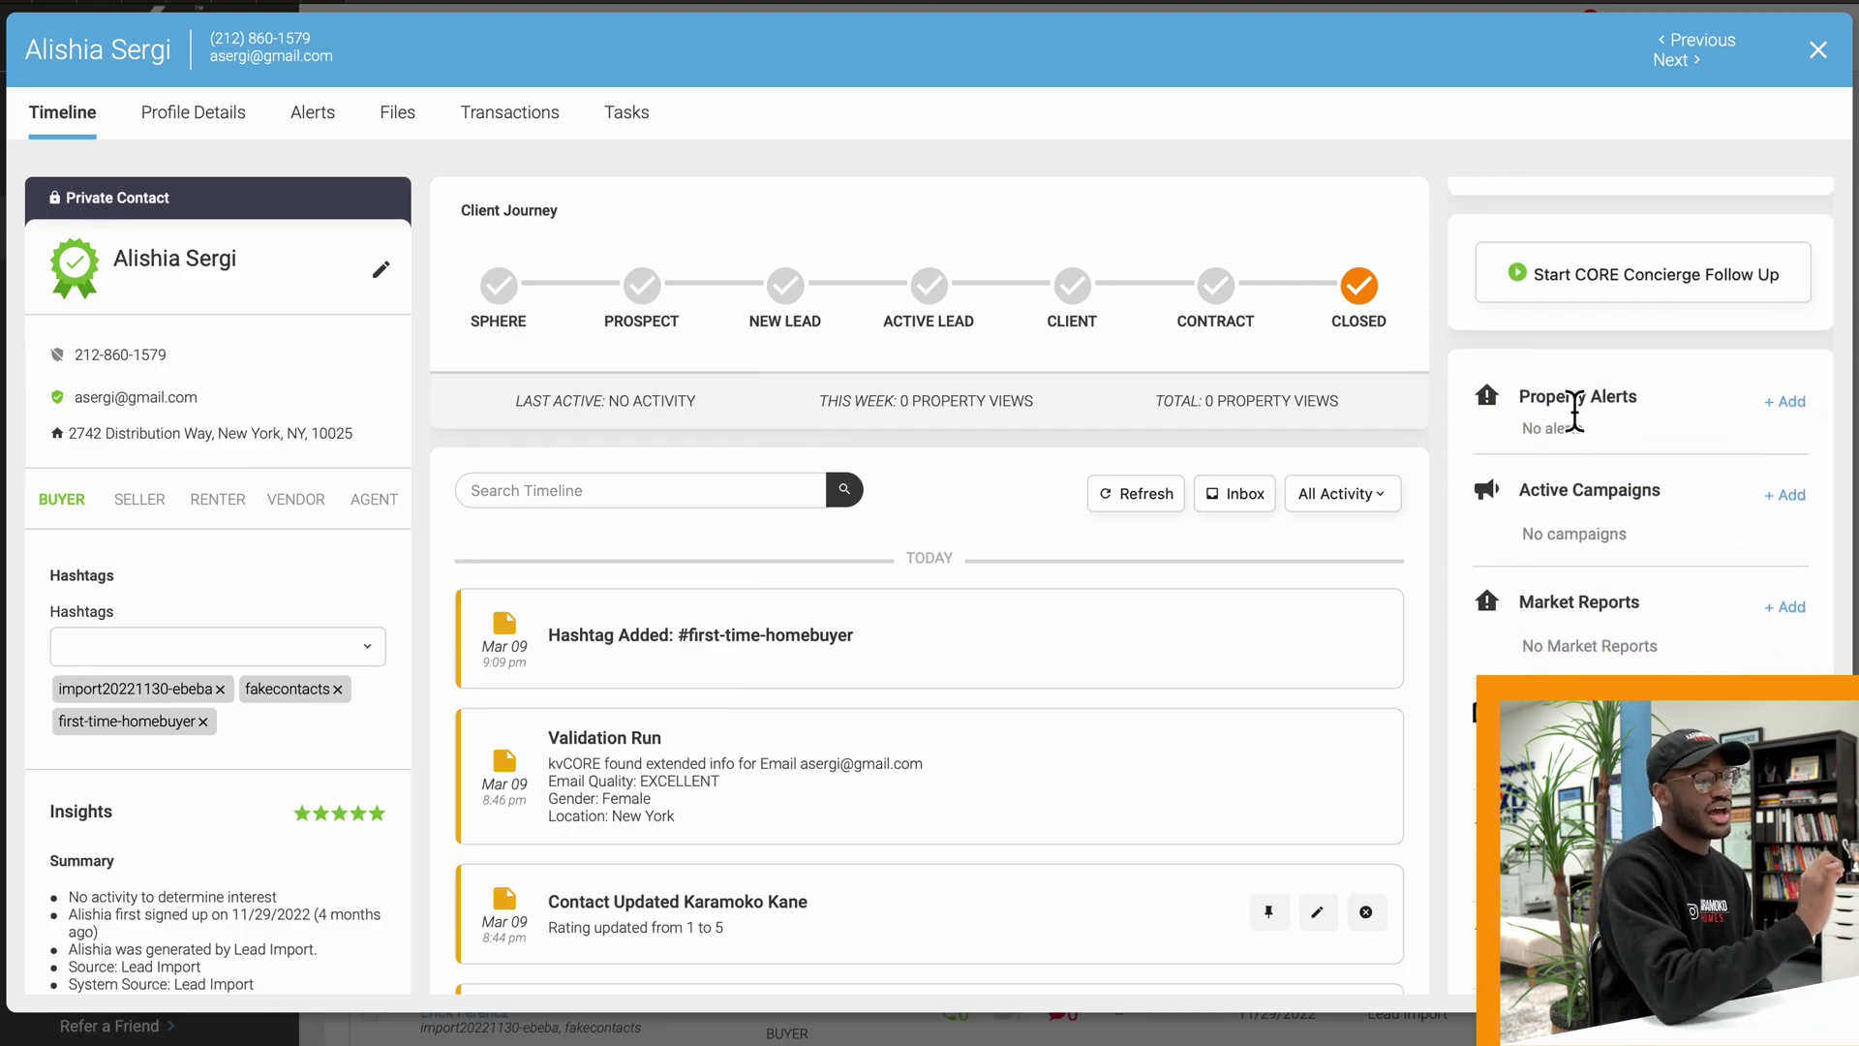
left_click(1791, 403)
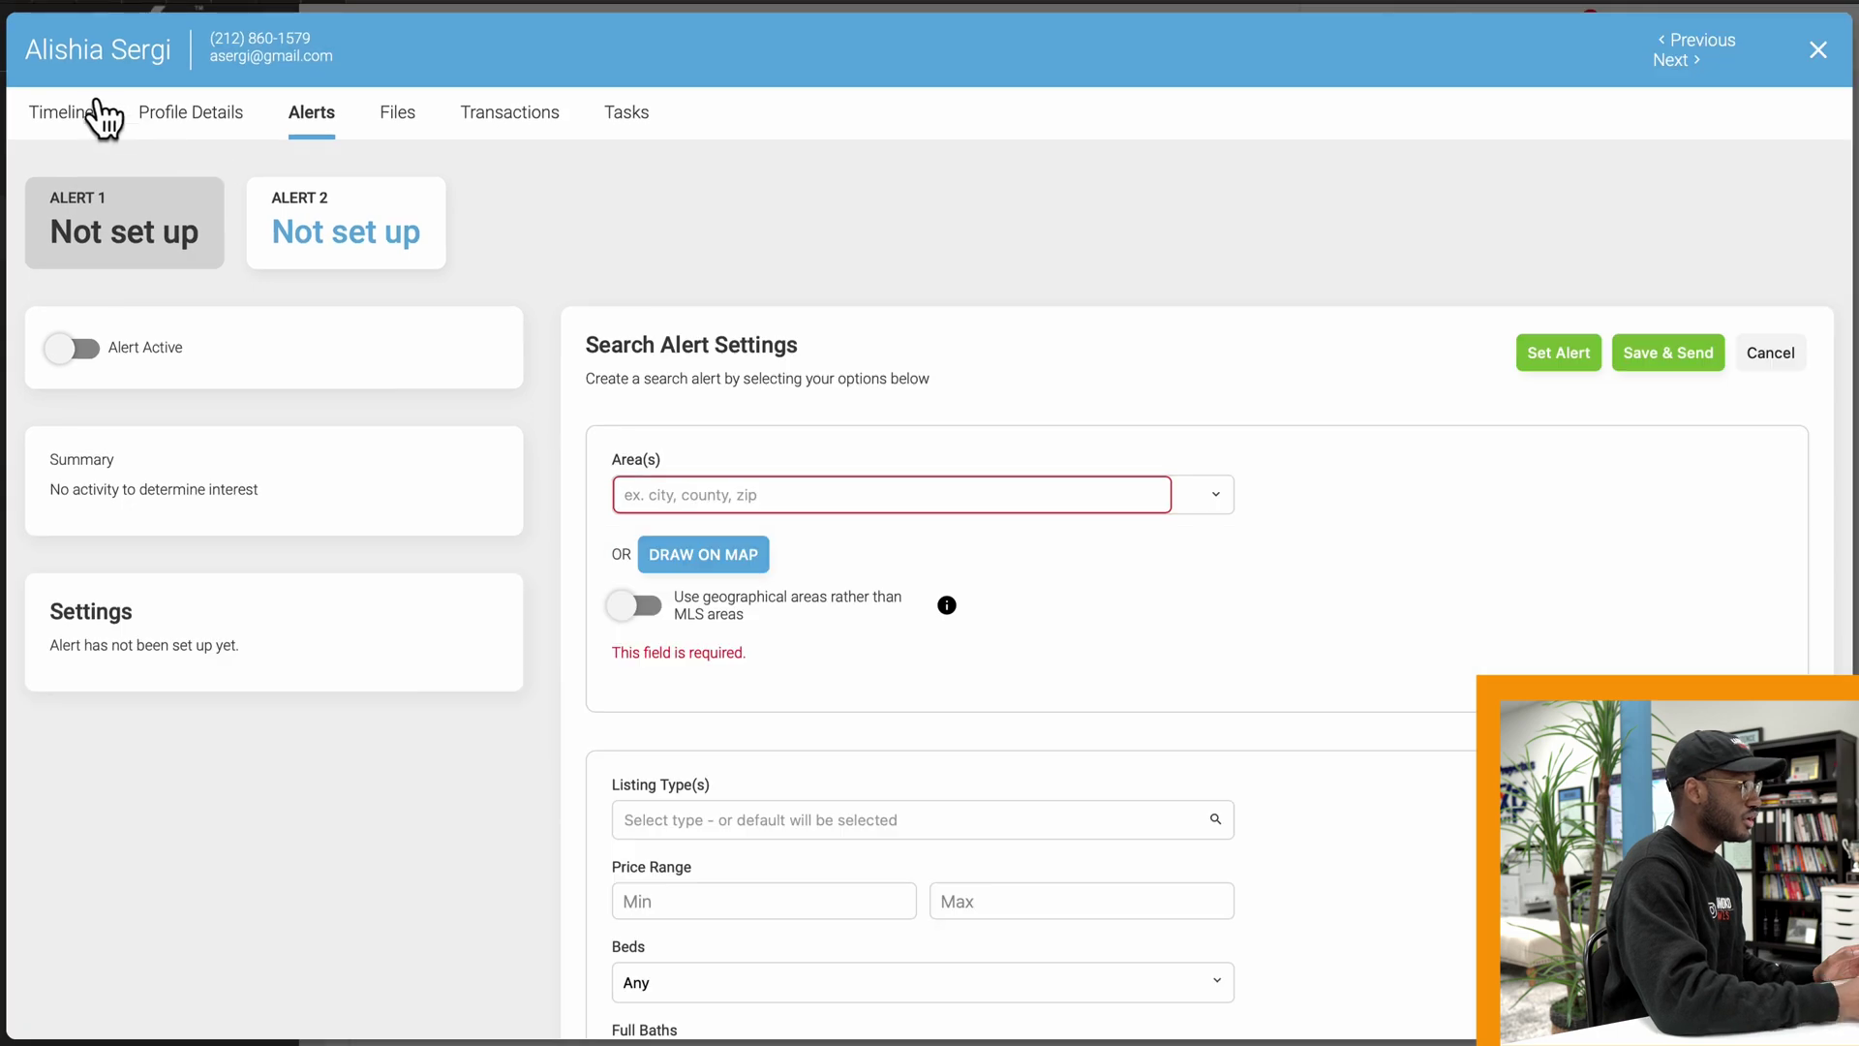
left_click(64, 115)
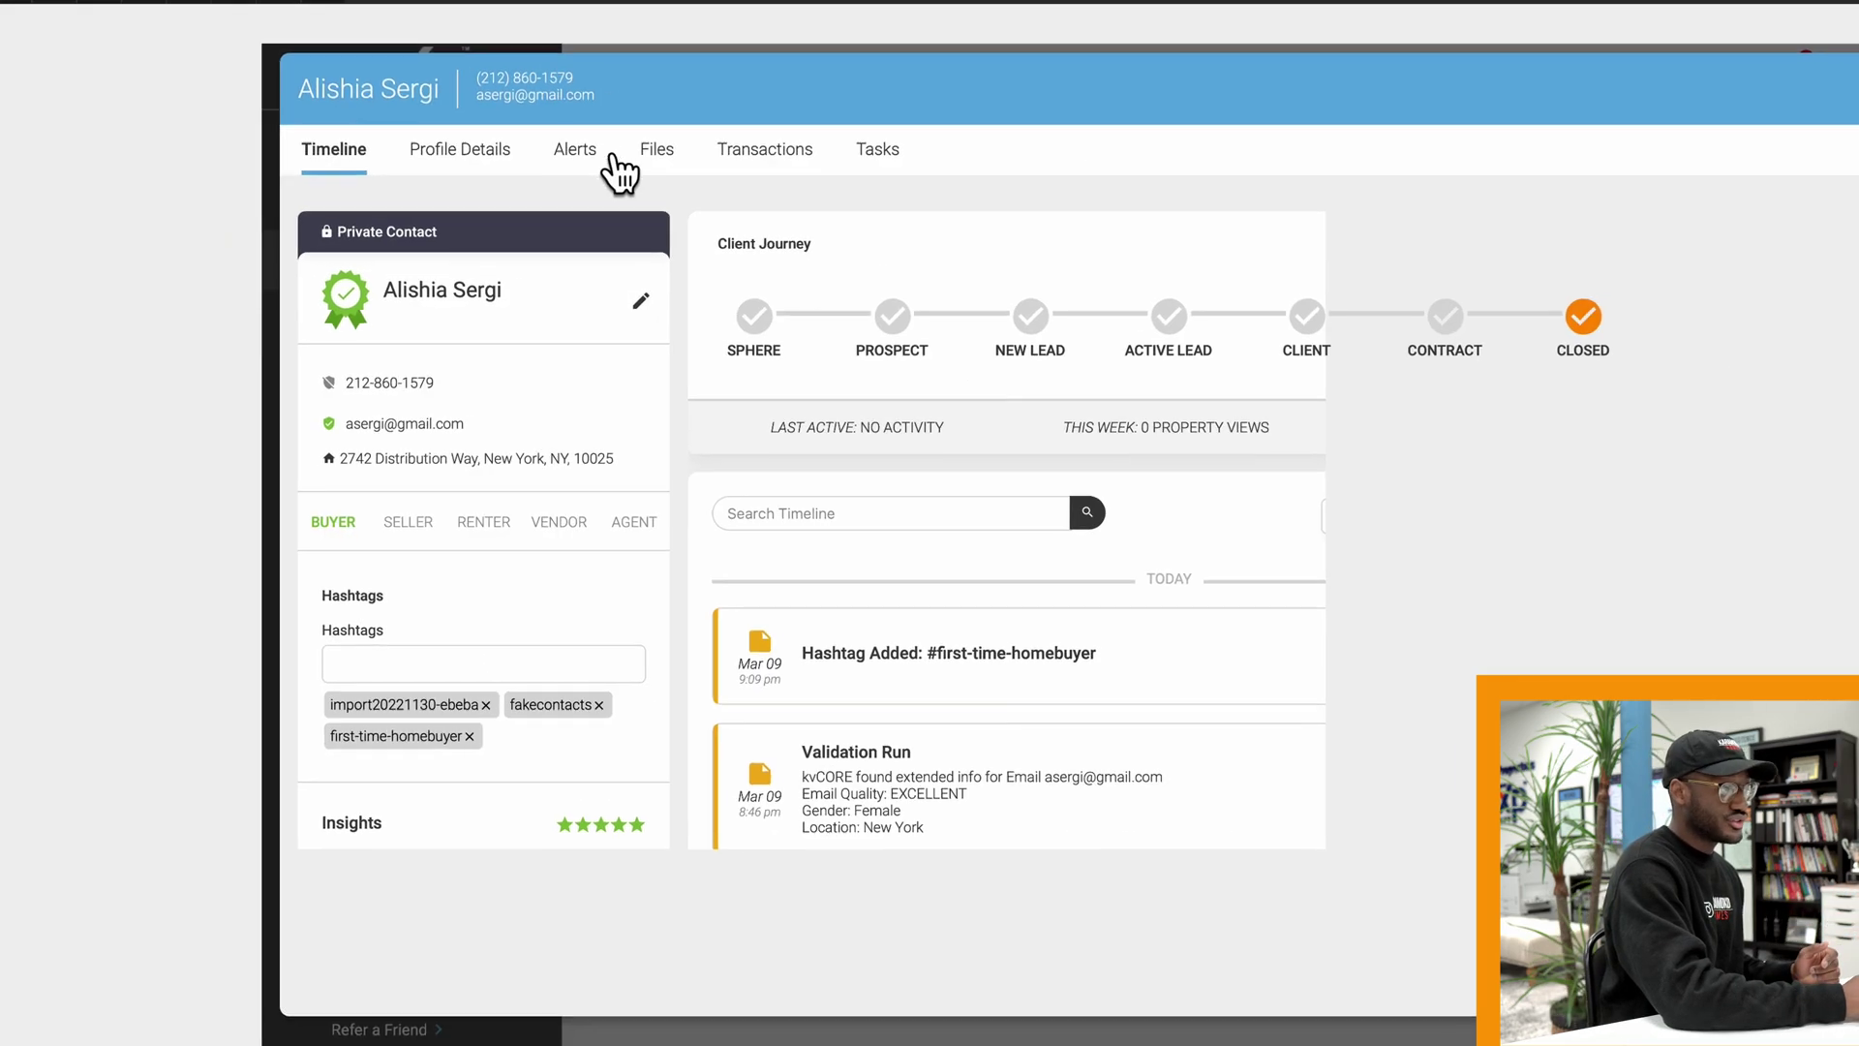
left_click(575, 149)
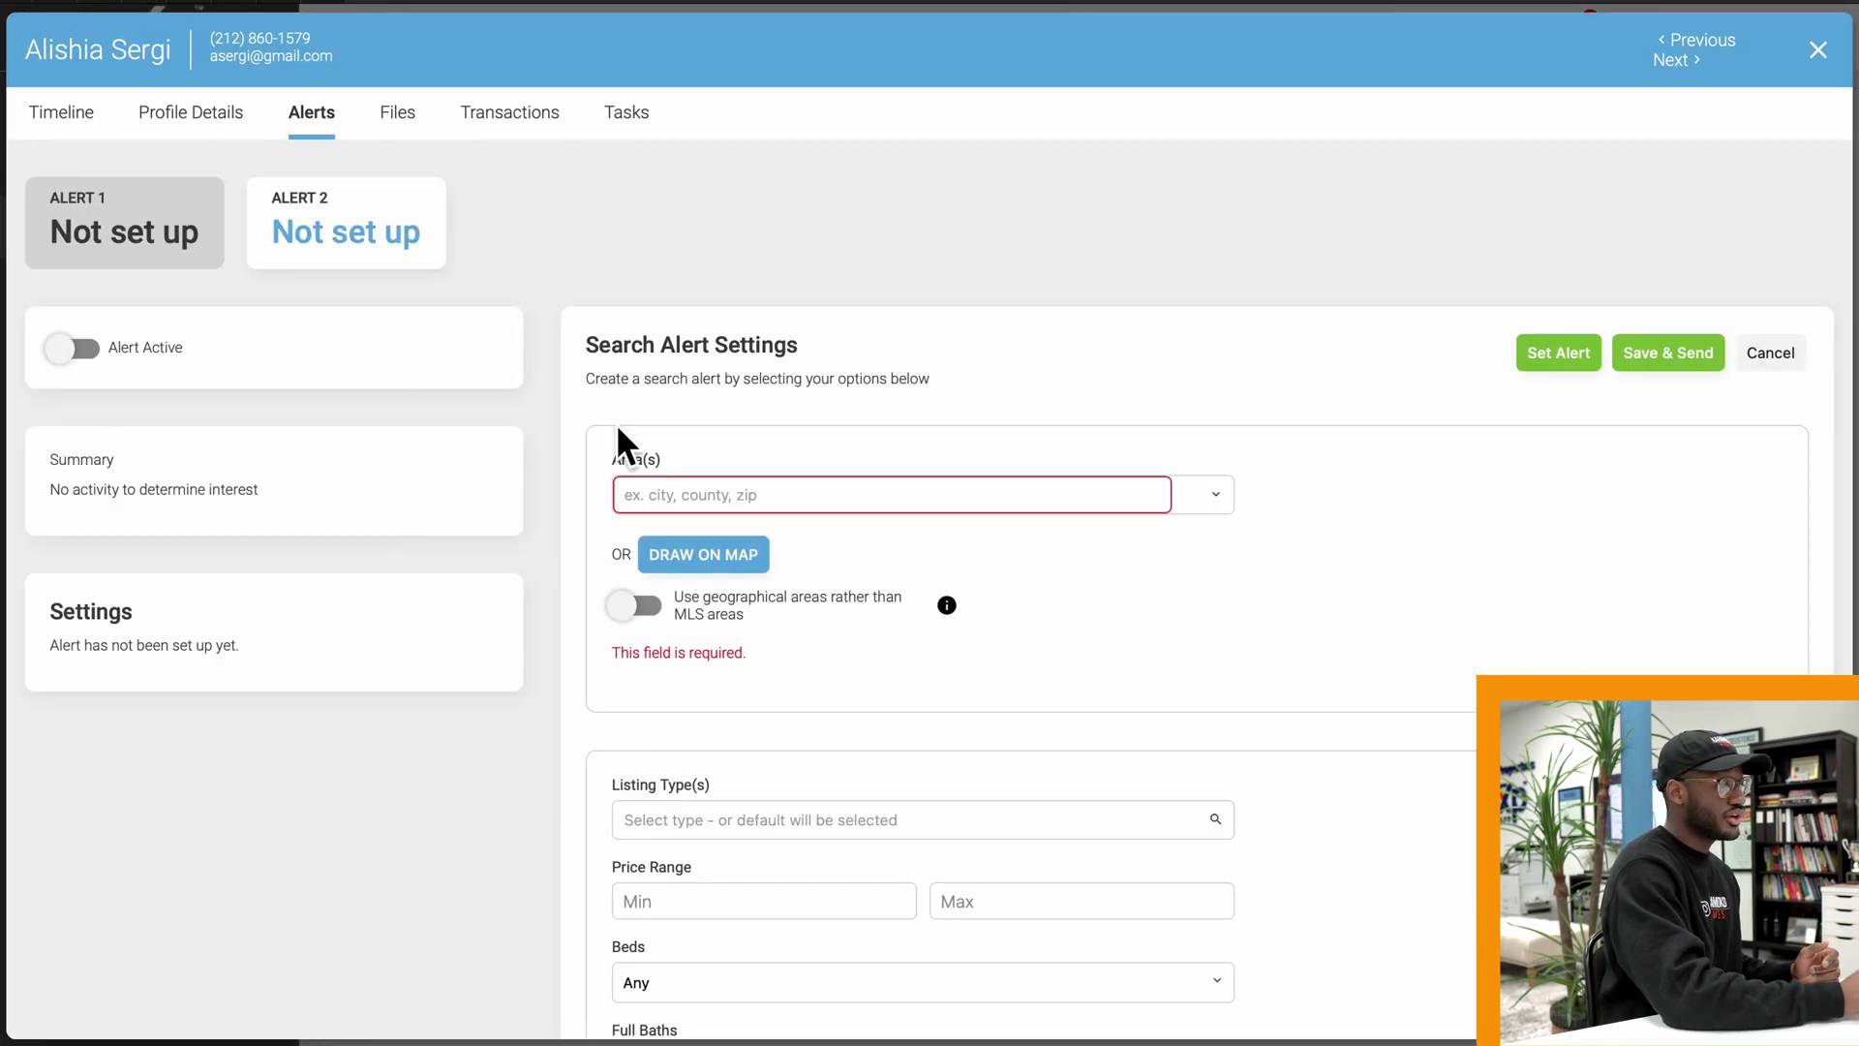
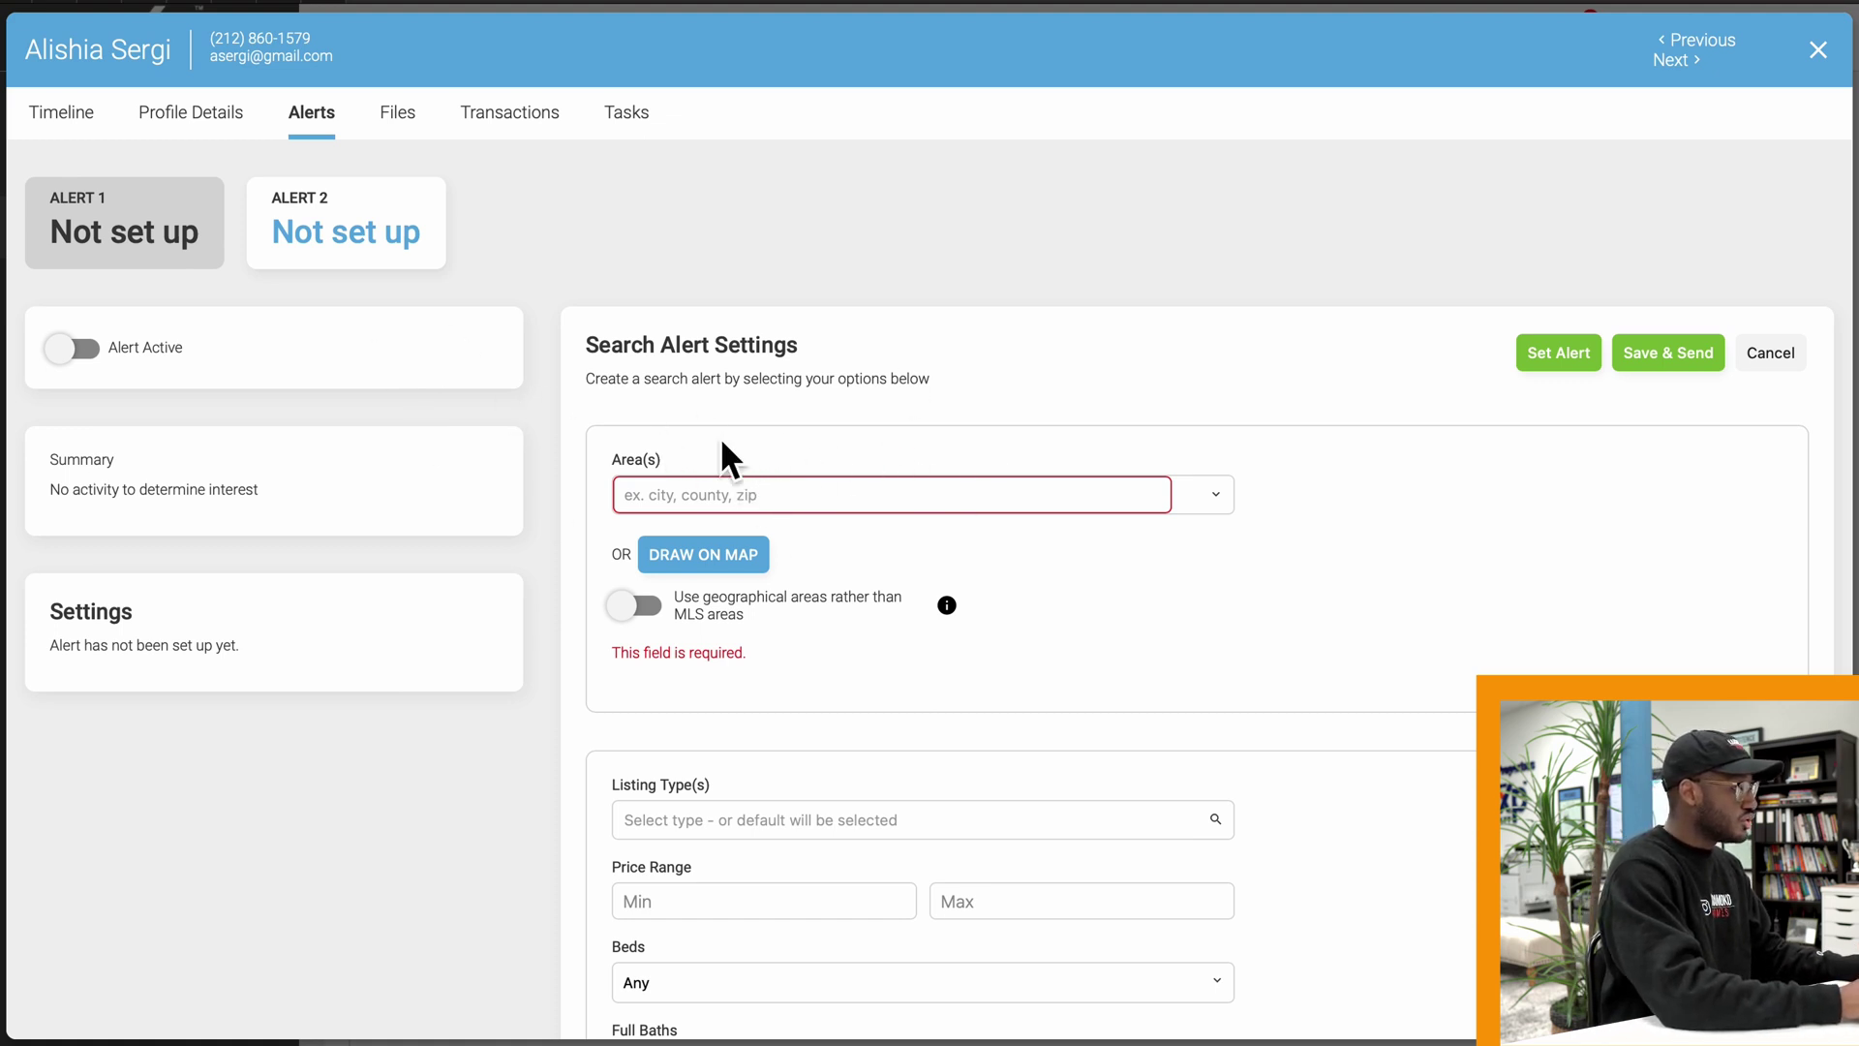
Step: Search the alert areas for "lomita" and add City : Lomita, CA to Alert 1
scroll(813, 581, "down", 5)
scroll(813, 581, "up", 4)
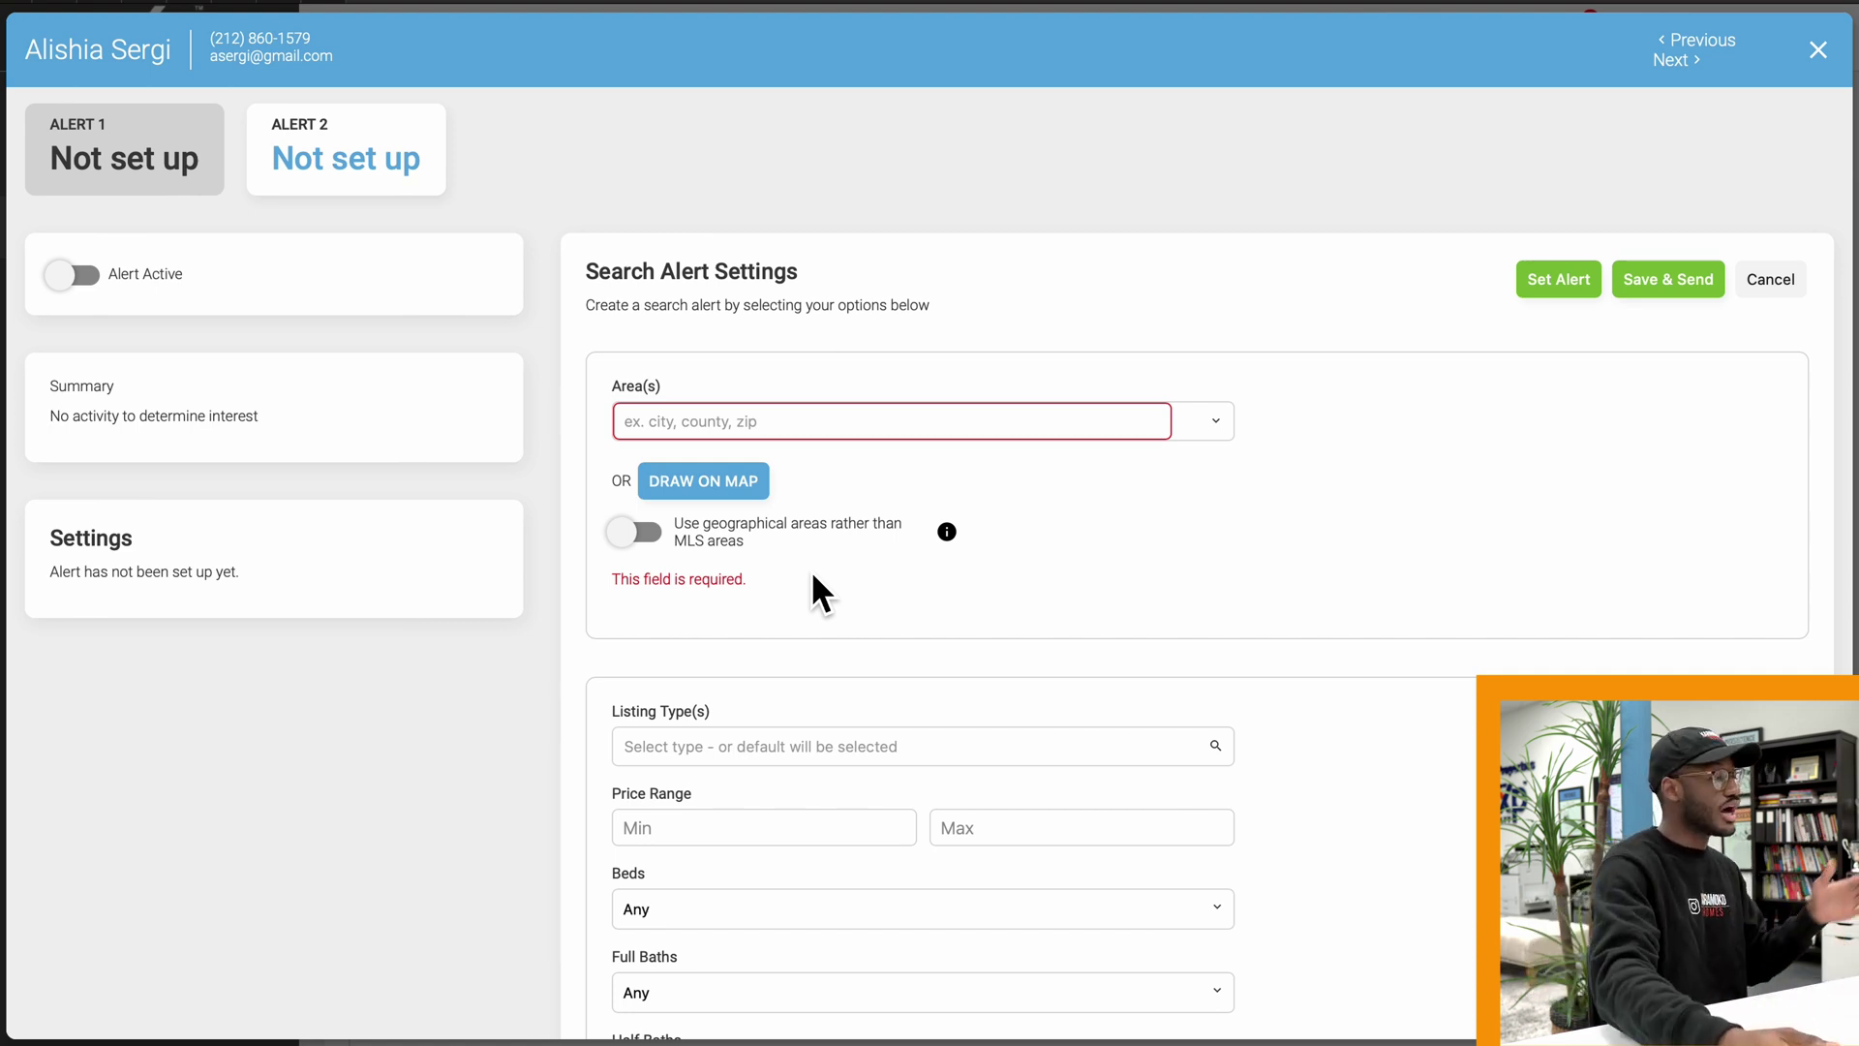
left_click(875, 438)
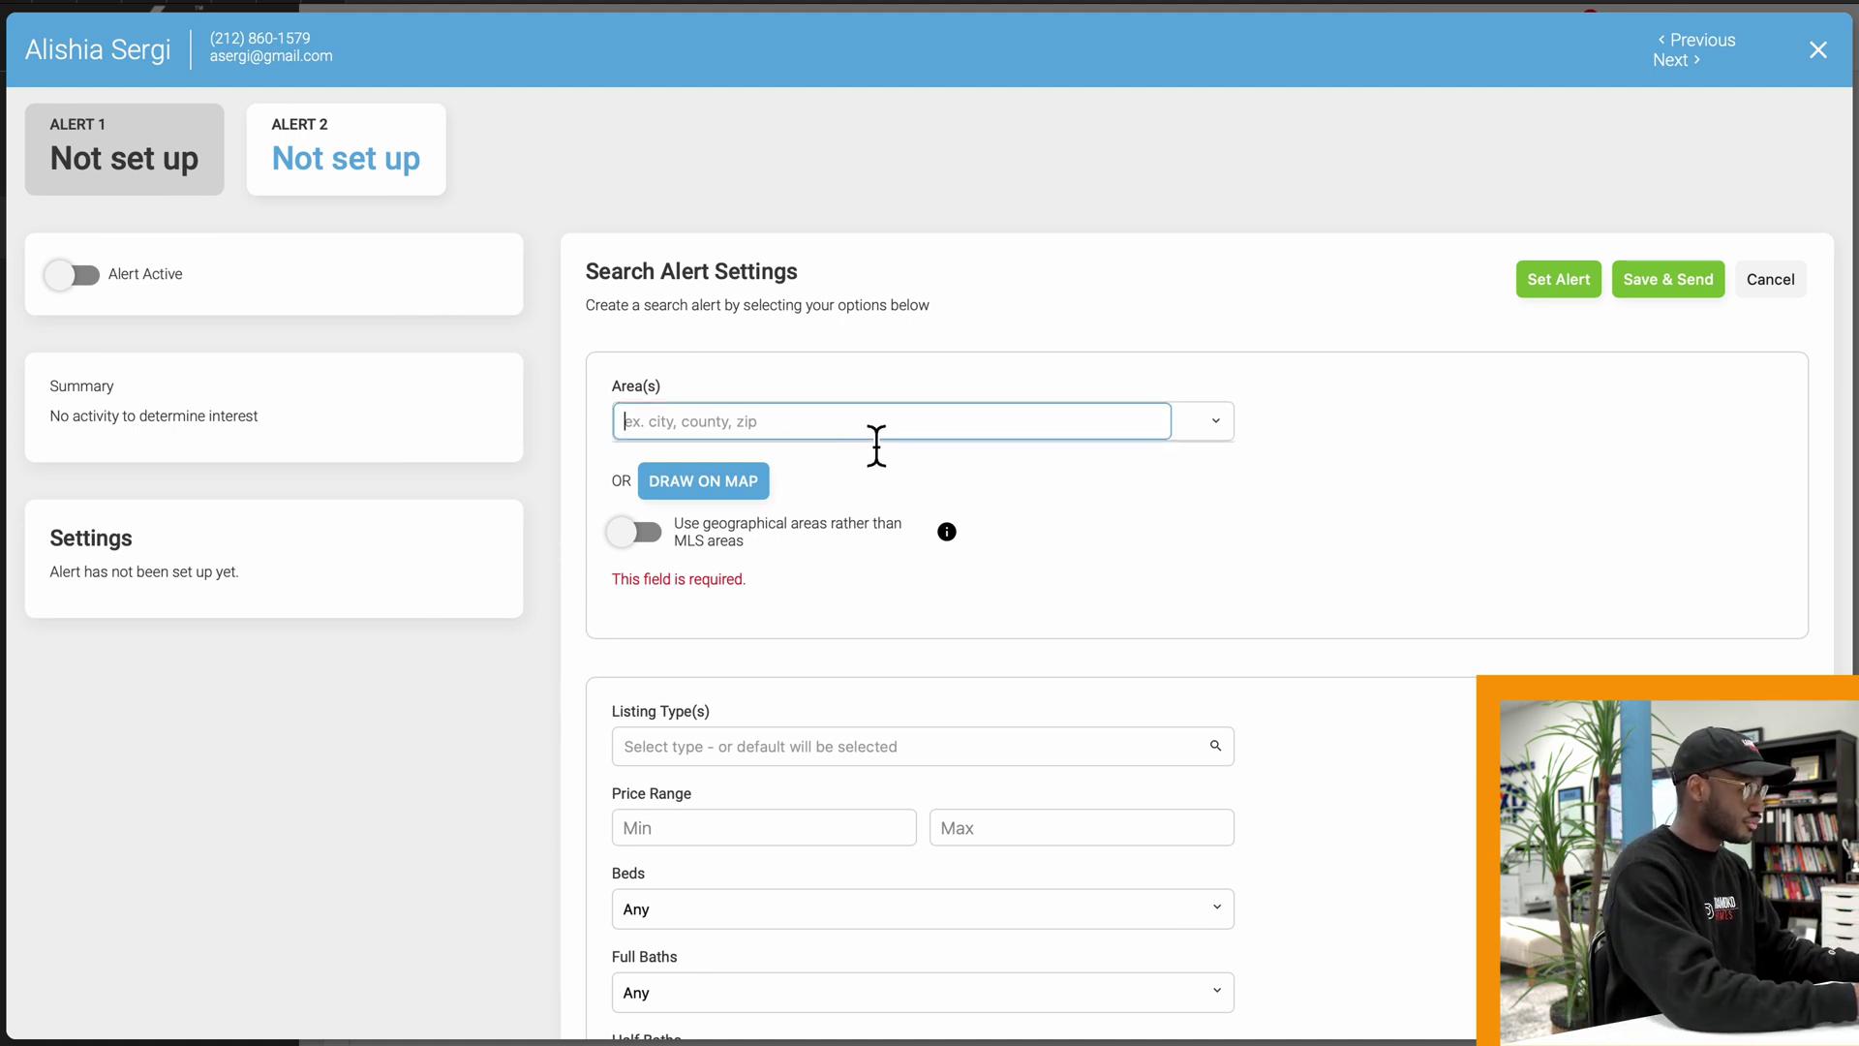
type("lomita")
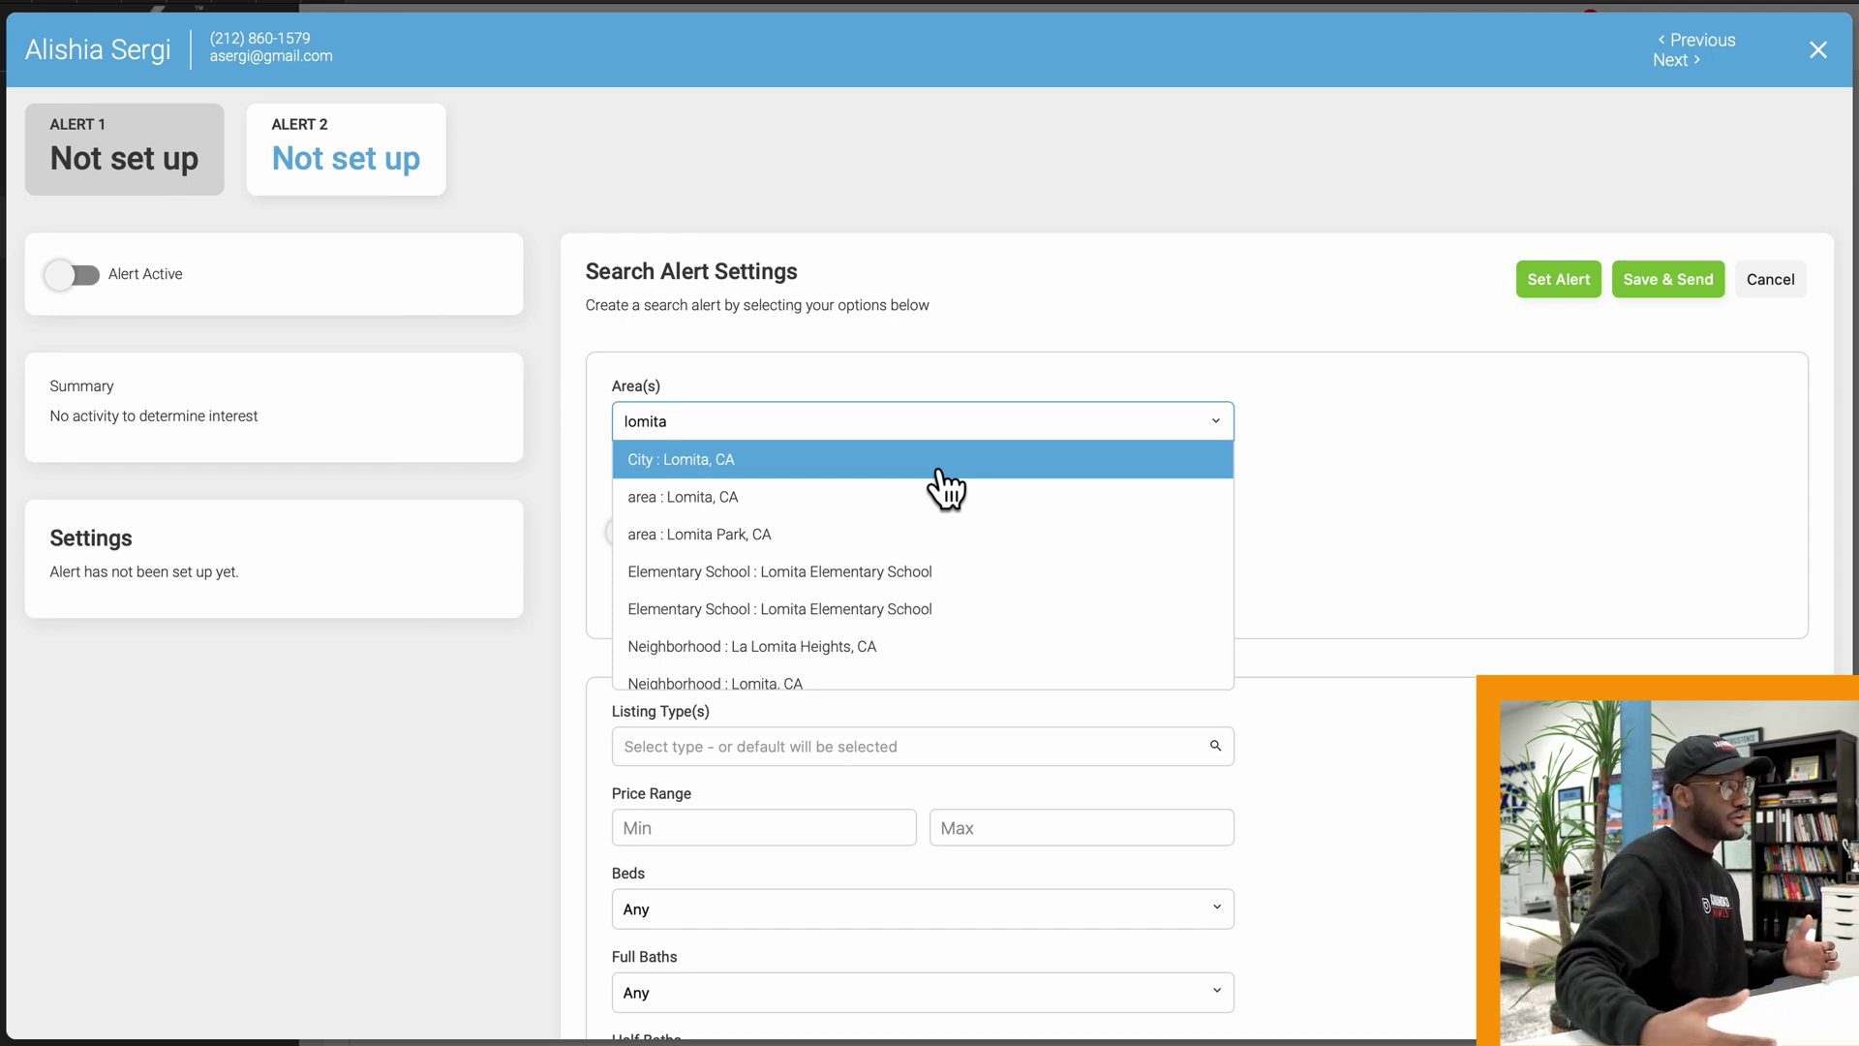
scroll(944, 489, "down", 4)
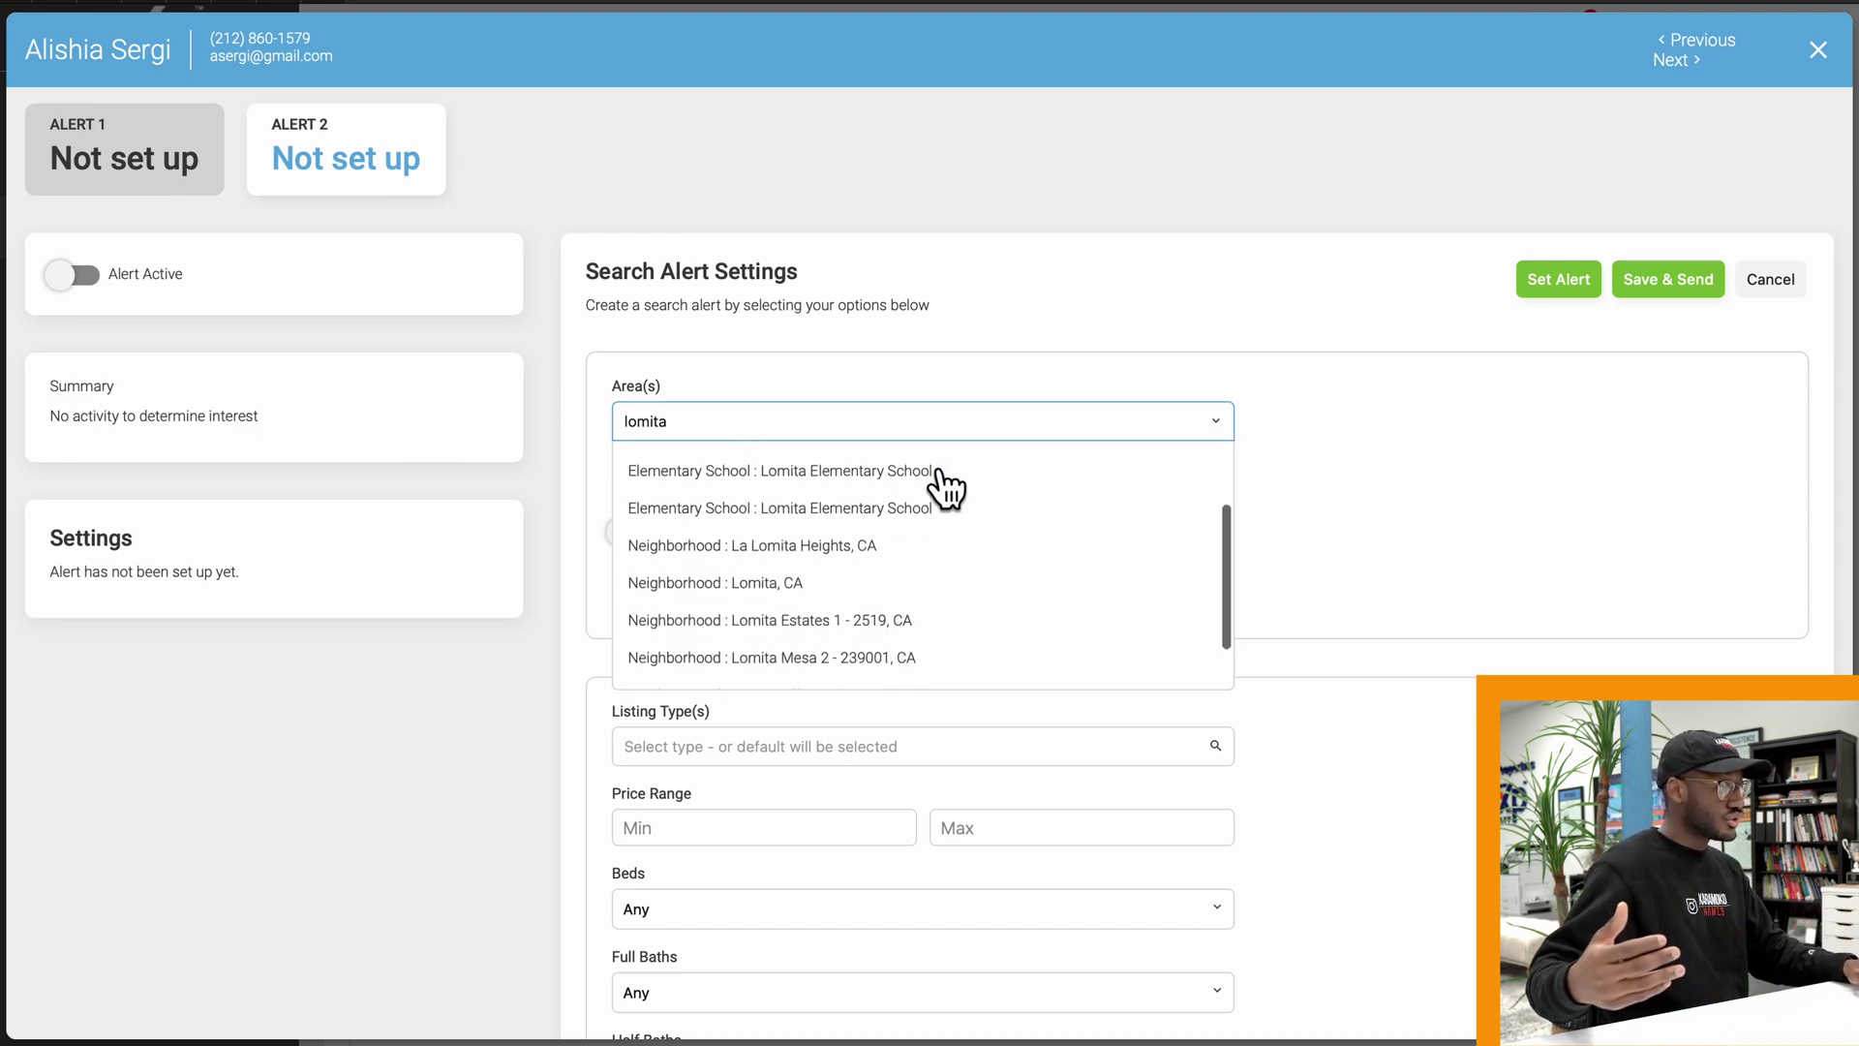
scroll(944, 489, "up", 4)
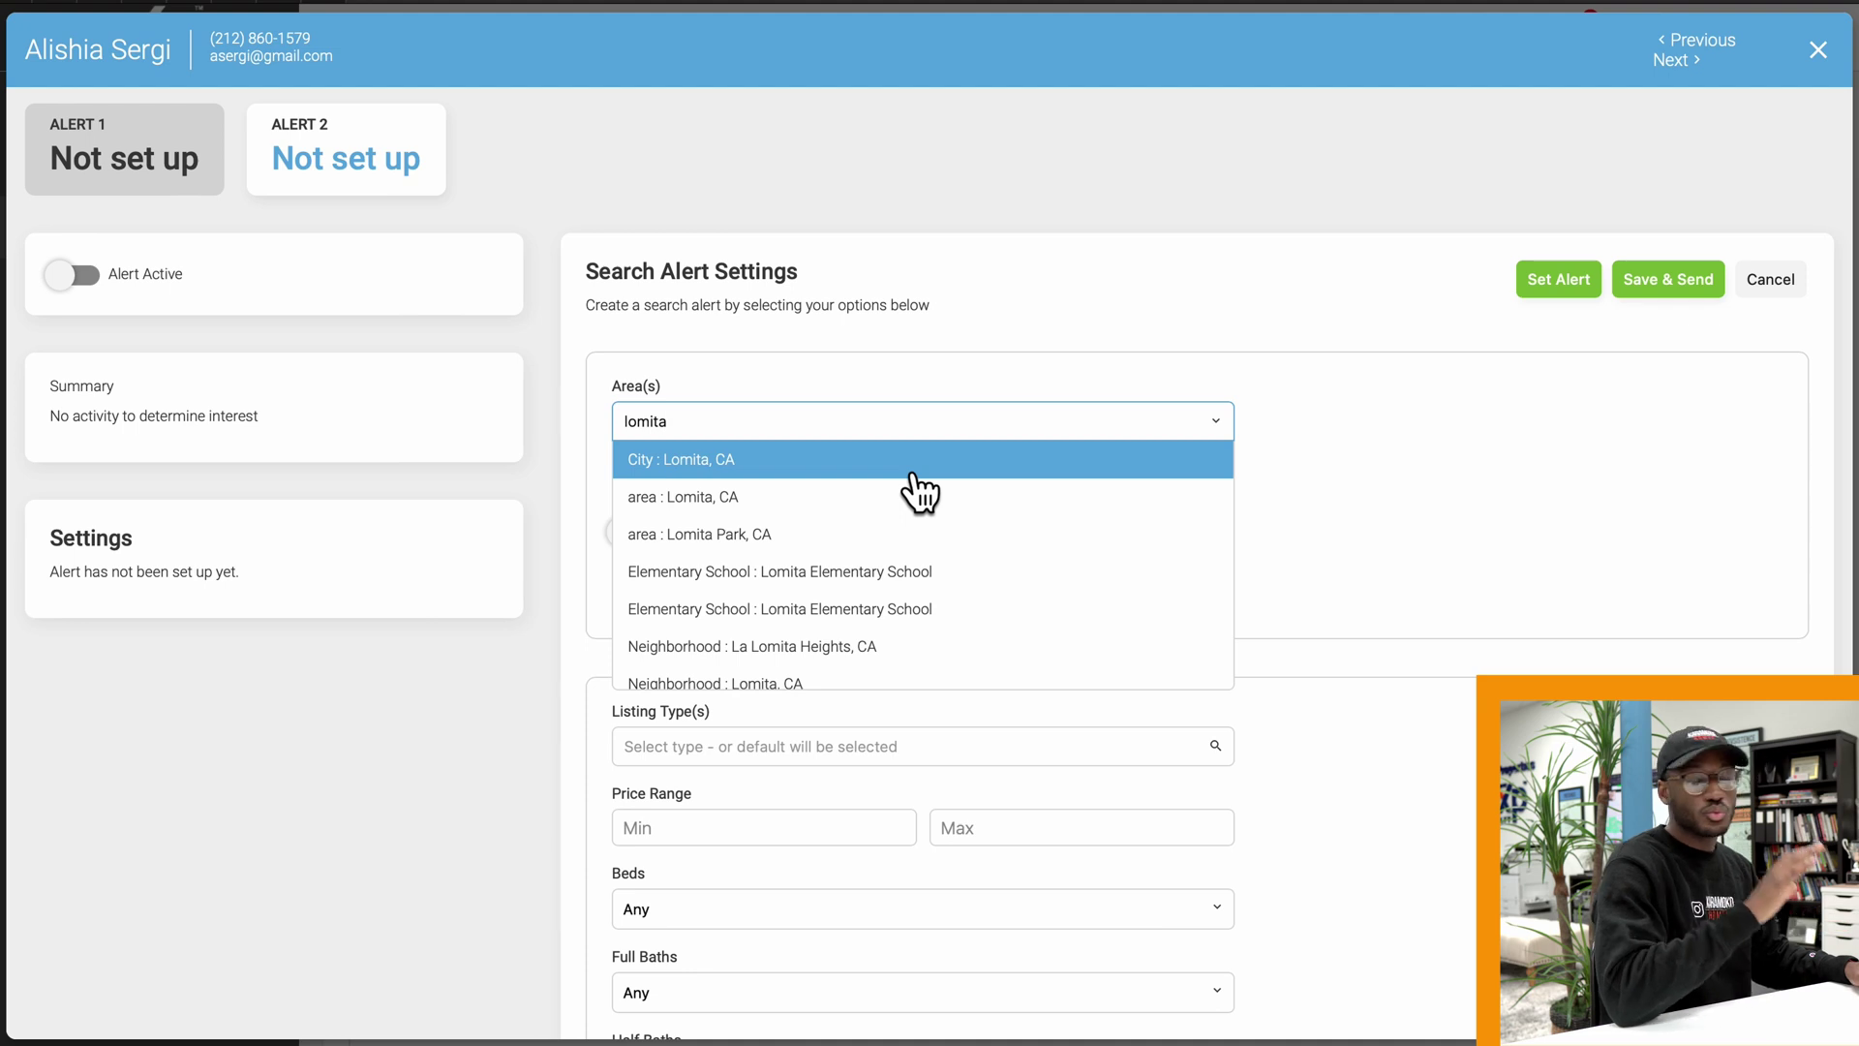
left_click(911, 473)
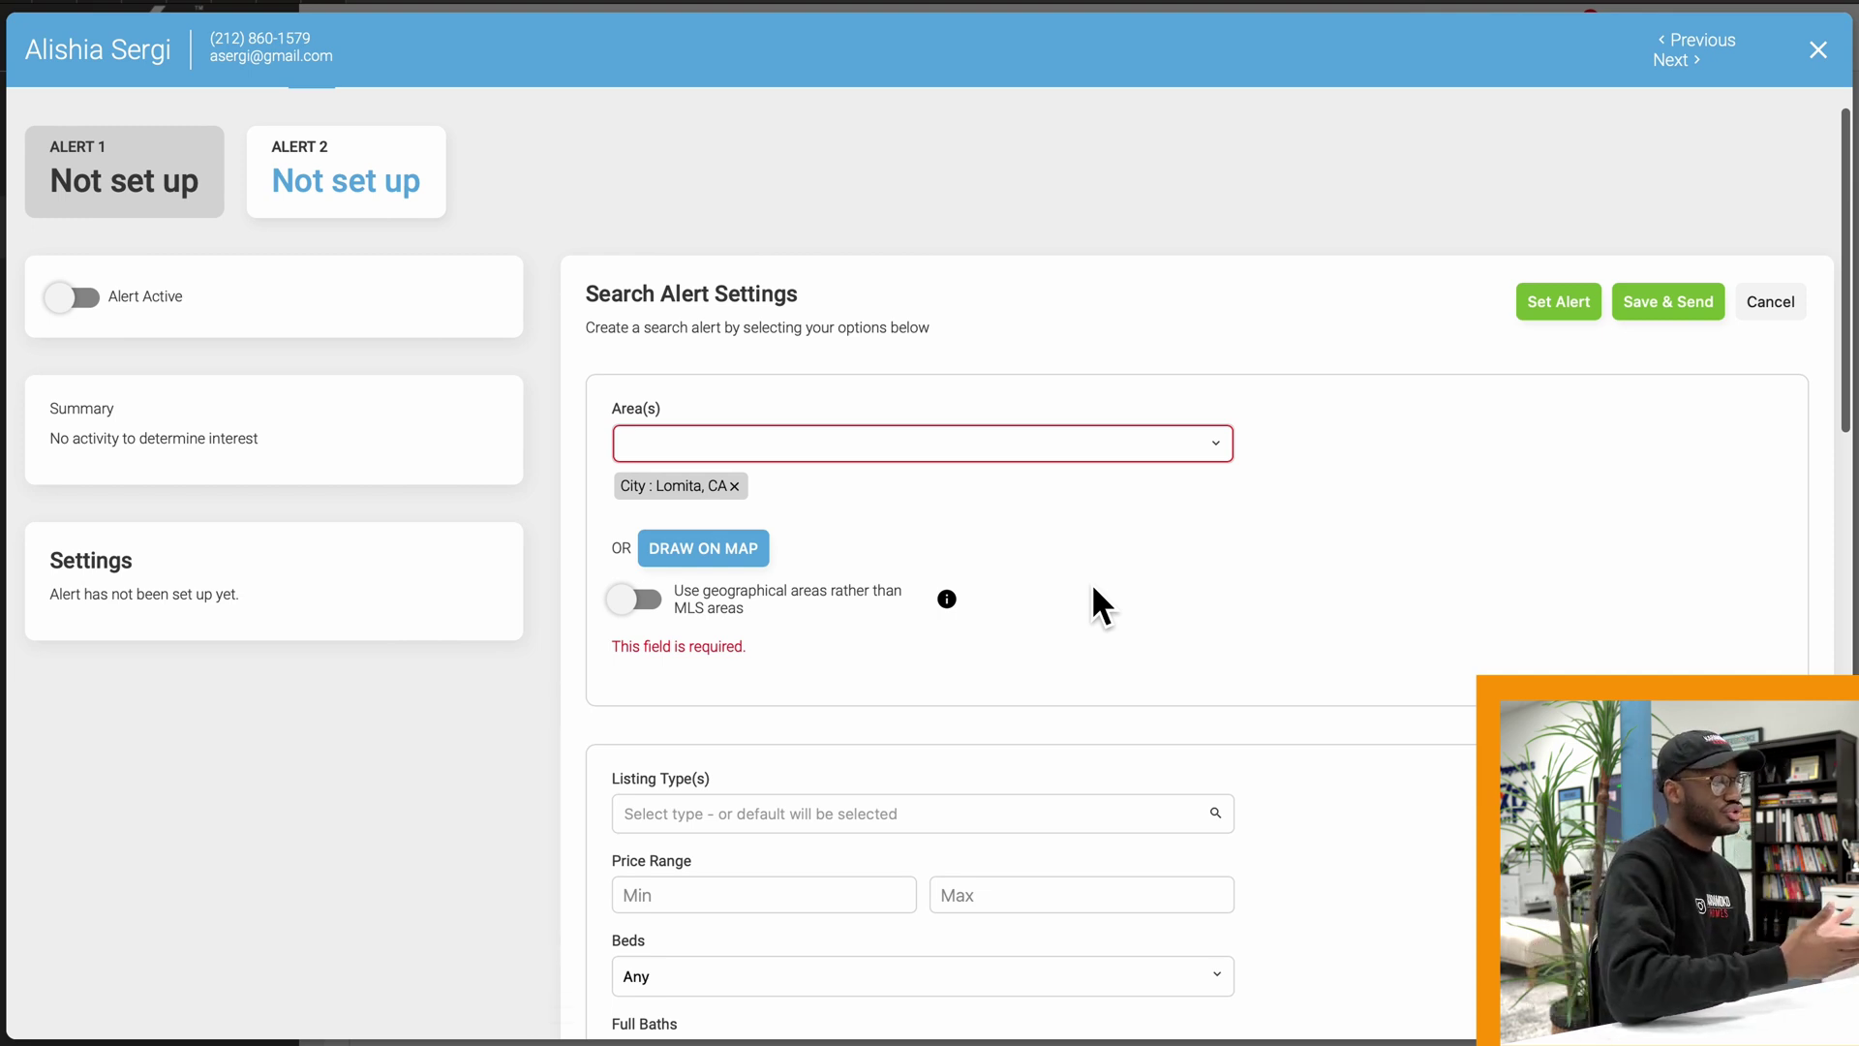
Step: Add City : Hawthorne, CA as a second area of the alert and remove it again
left_click(1063, 445)
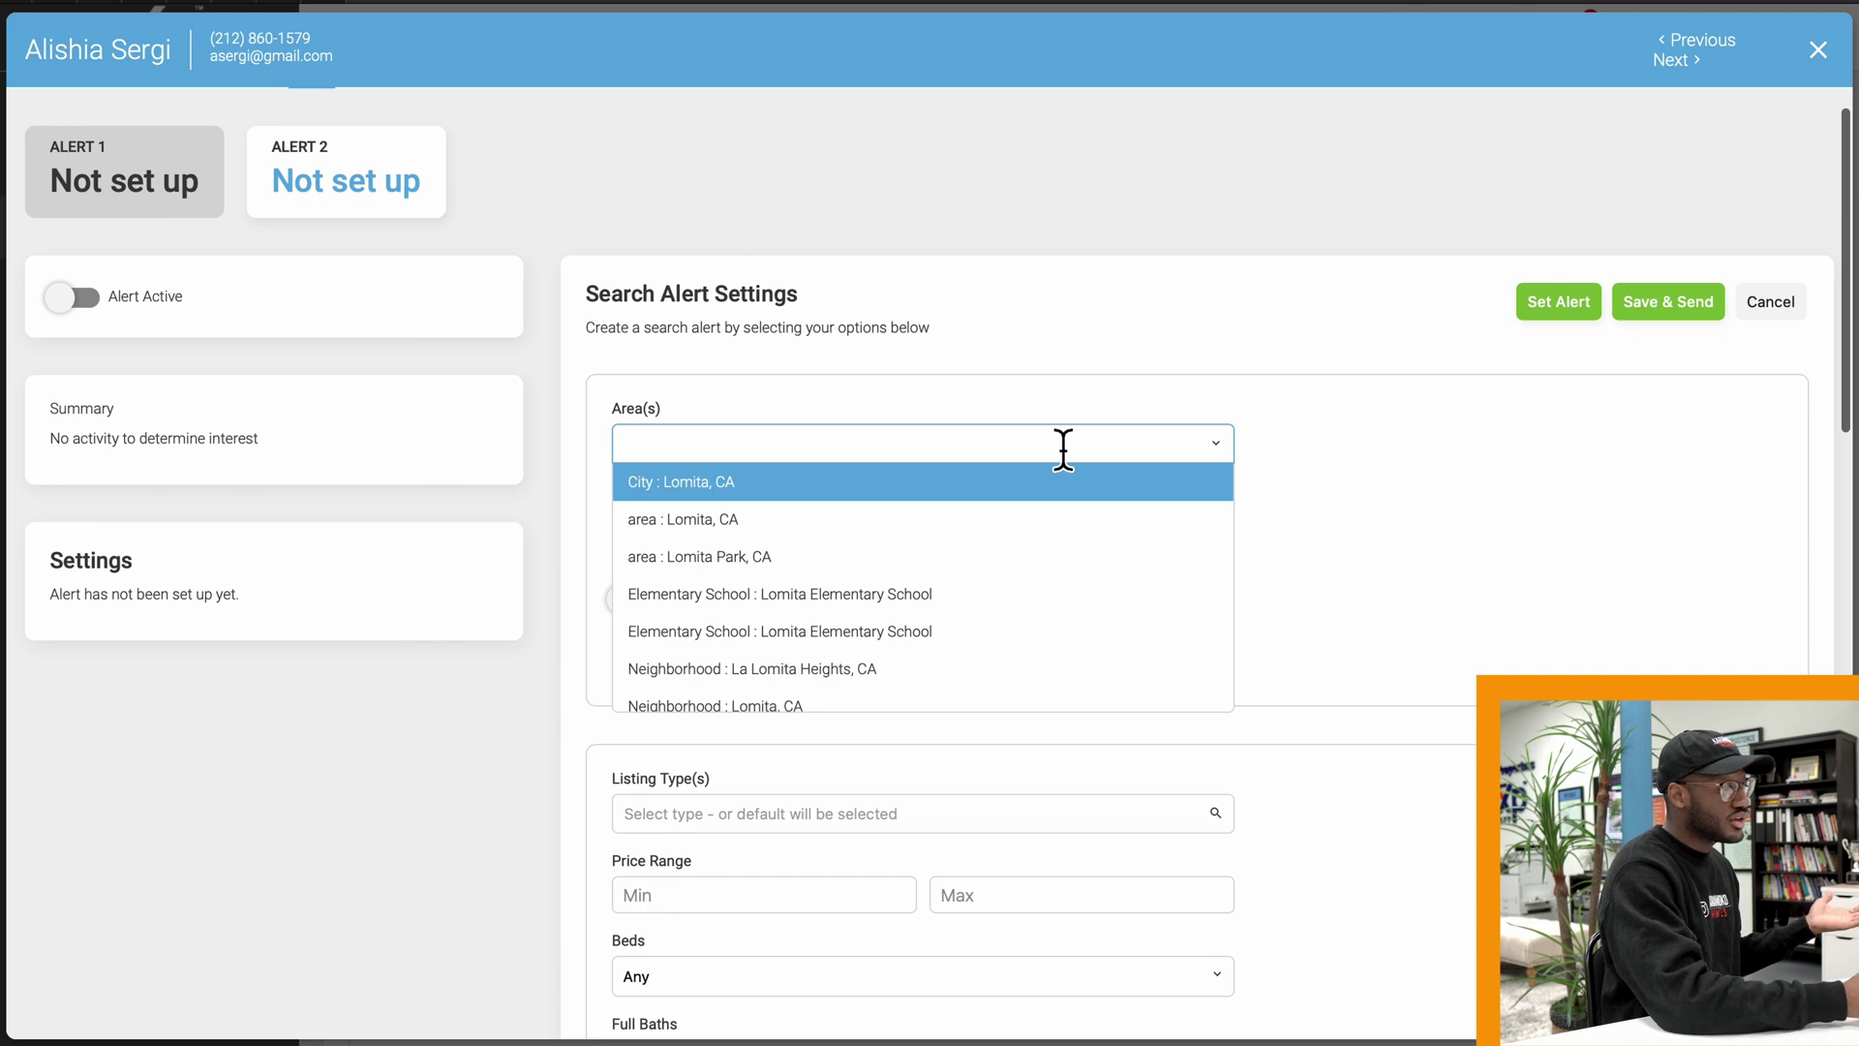
type("haw")
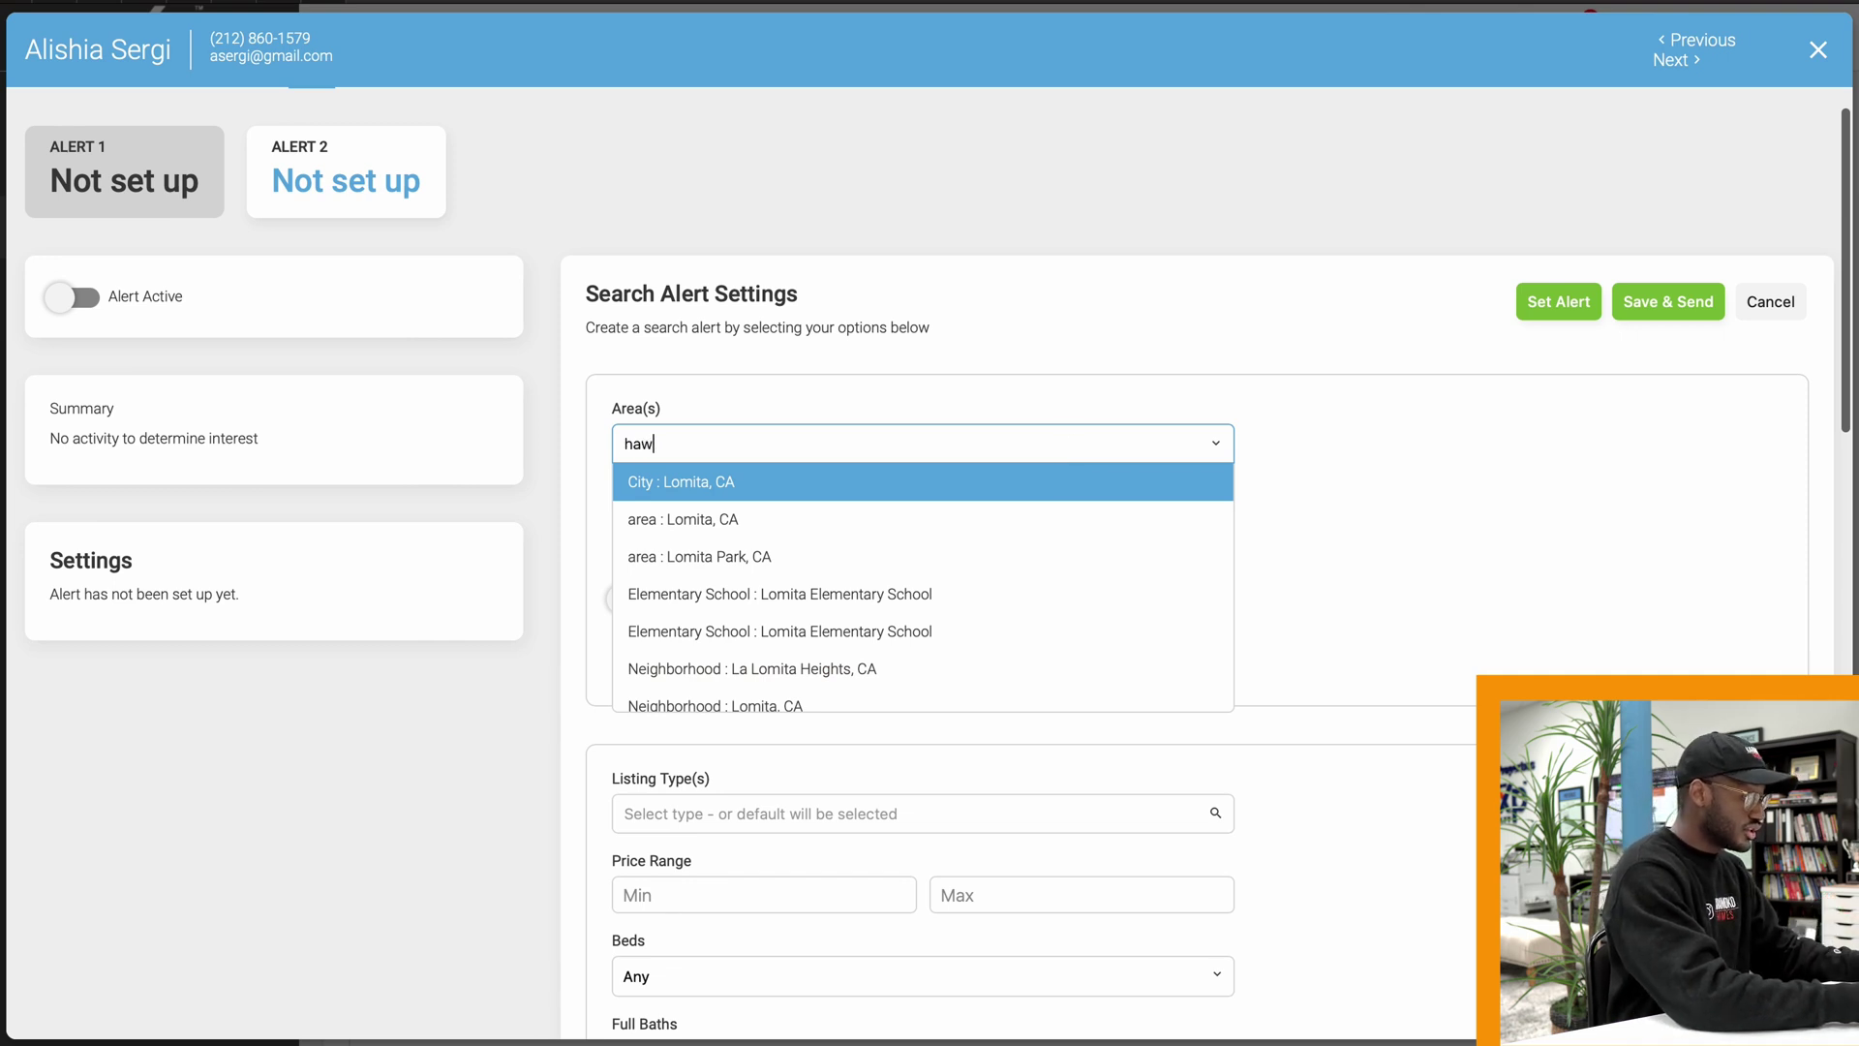
type("thor")
key("Return")
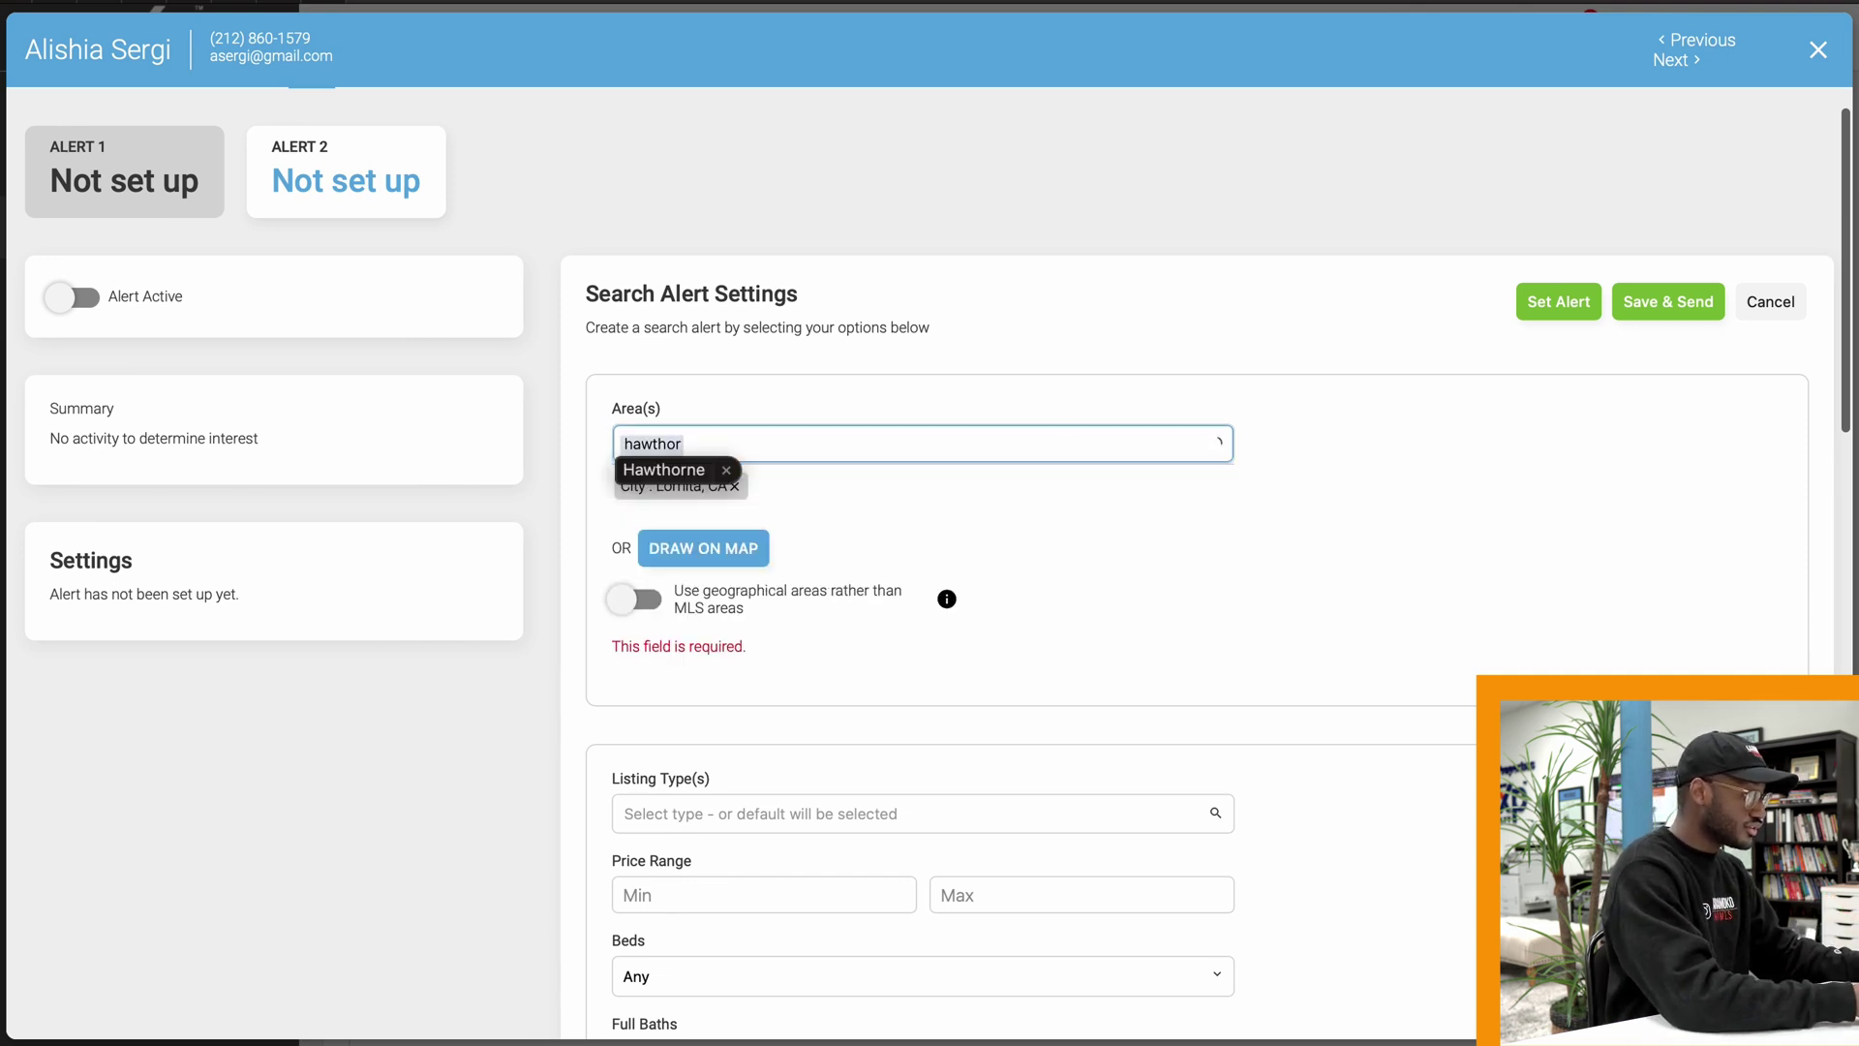
left_click(668, 471)
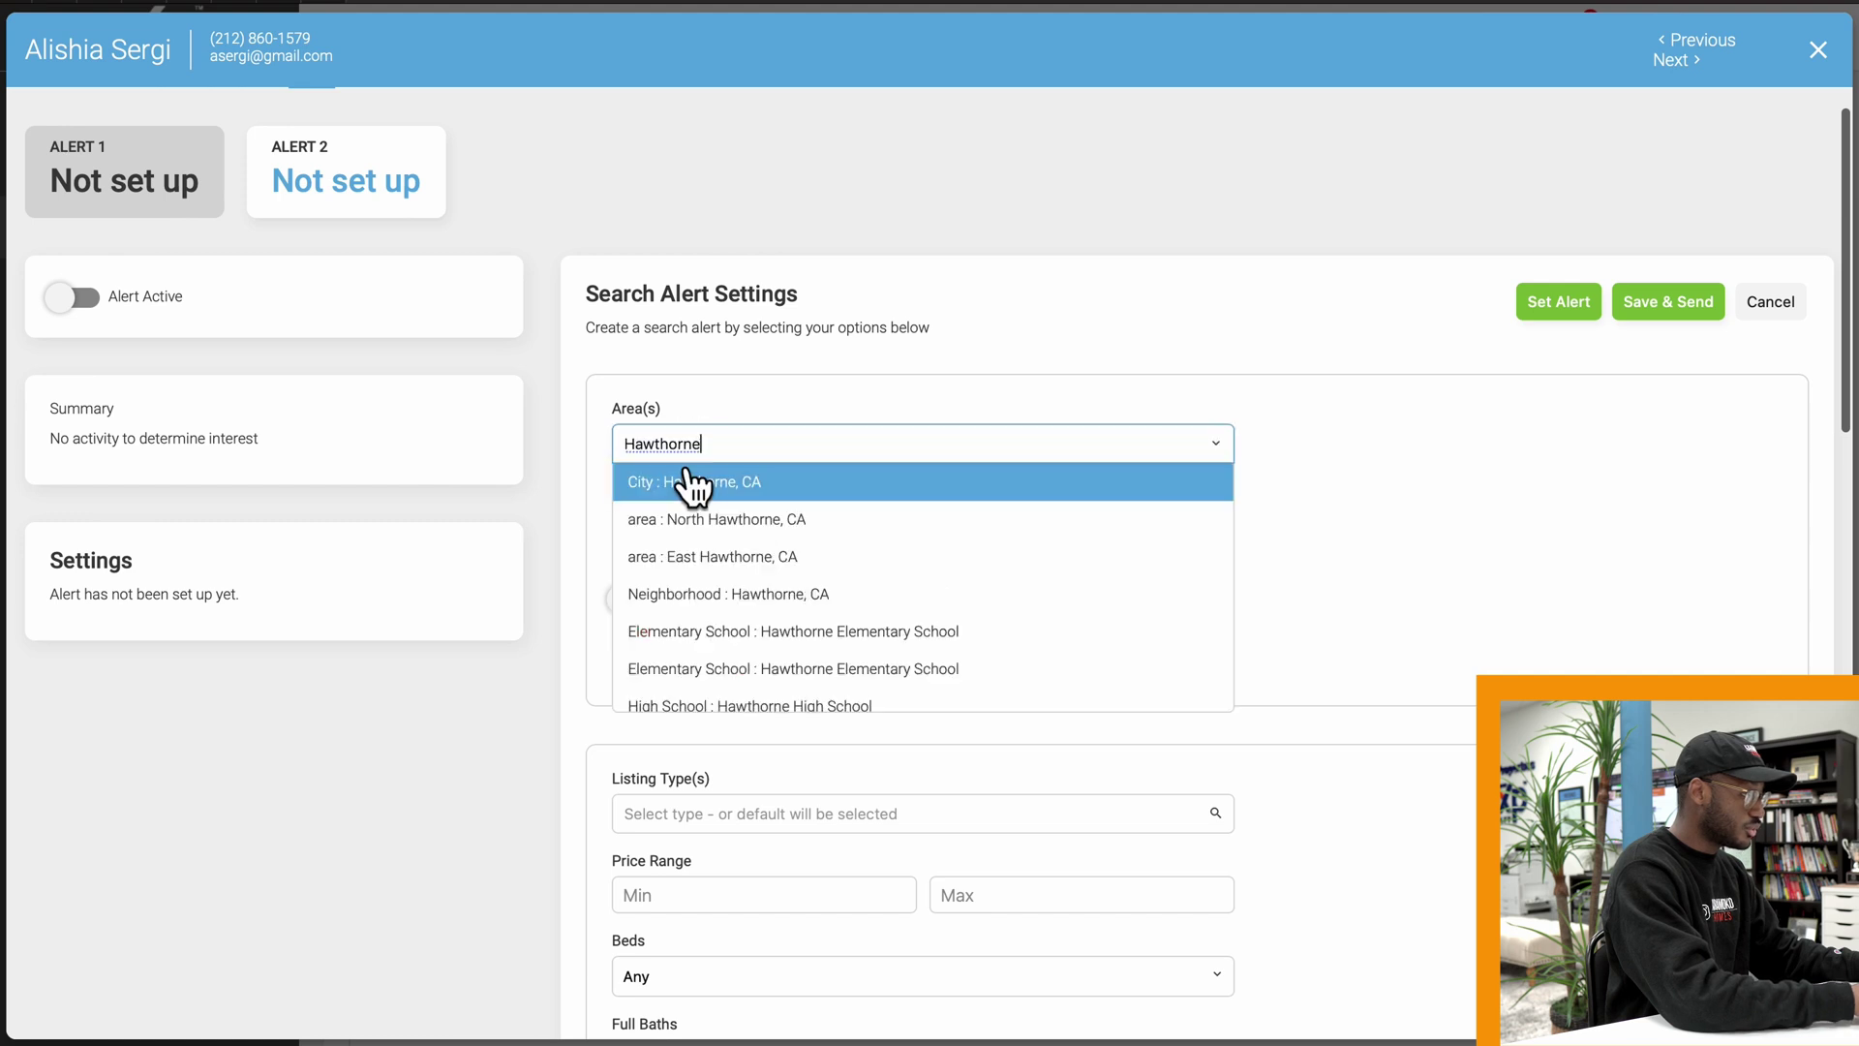
left_click(779, 487)
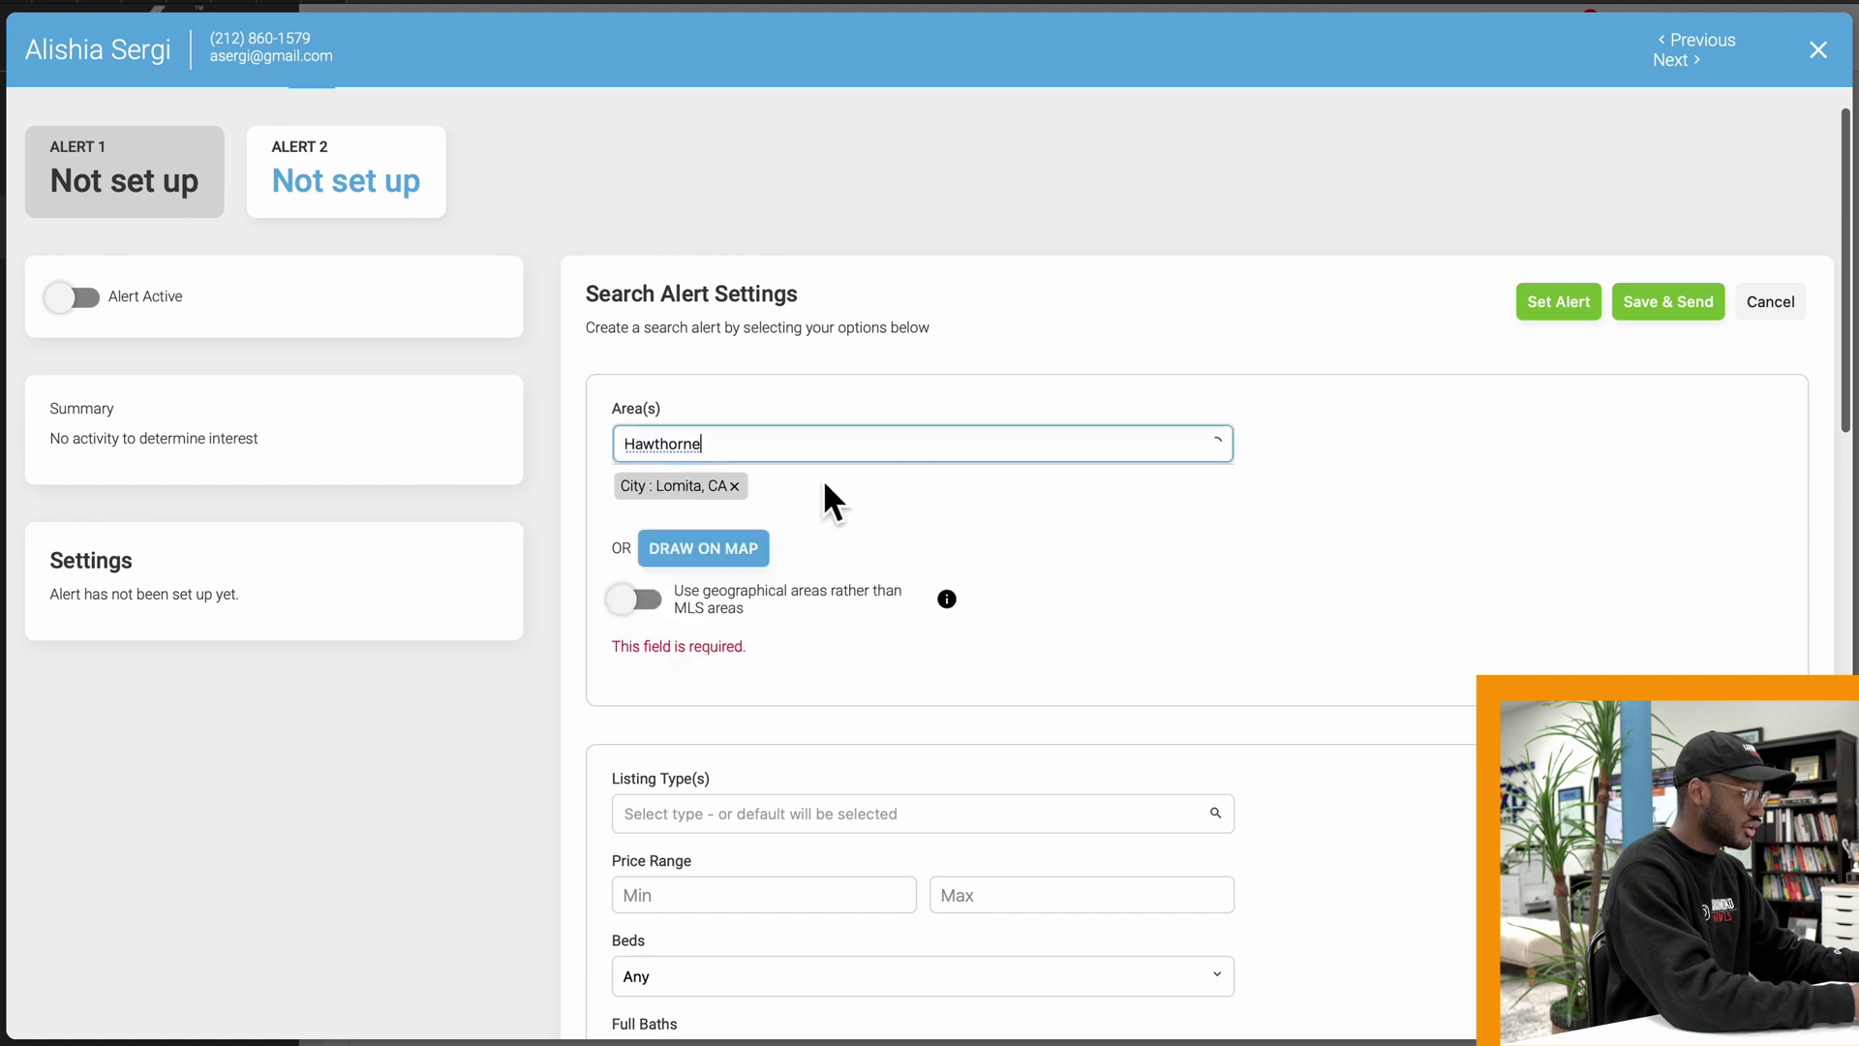
left_click(774, 484)
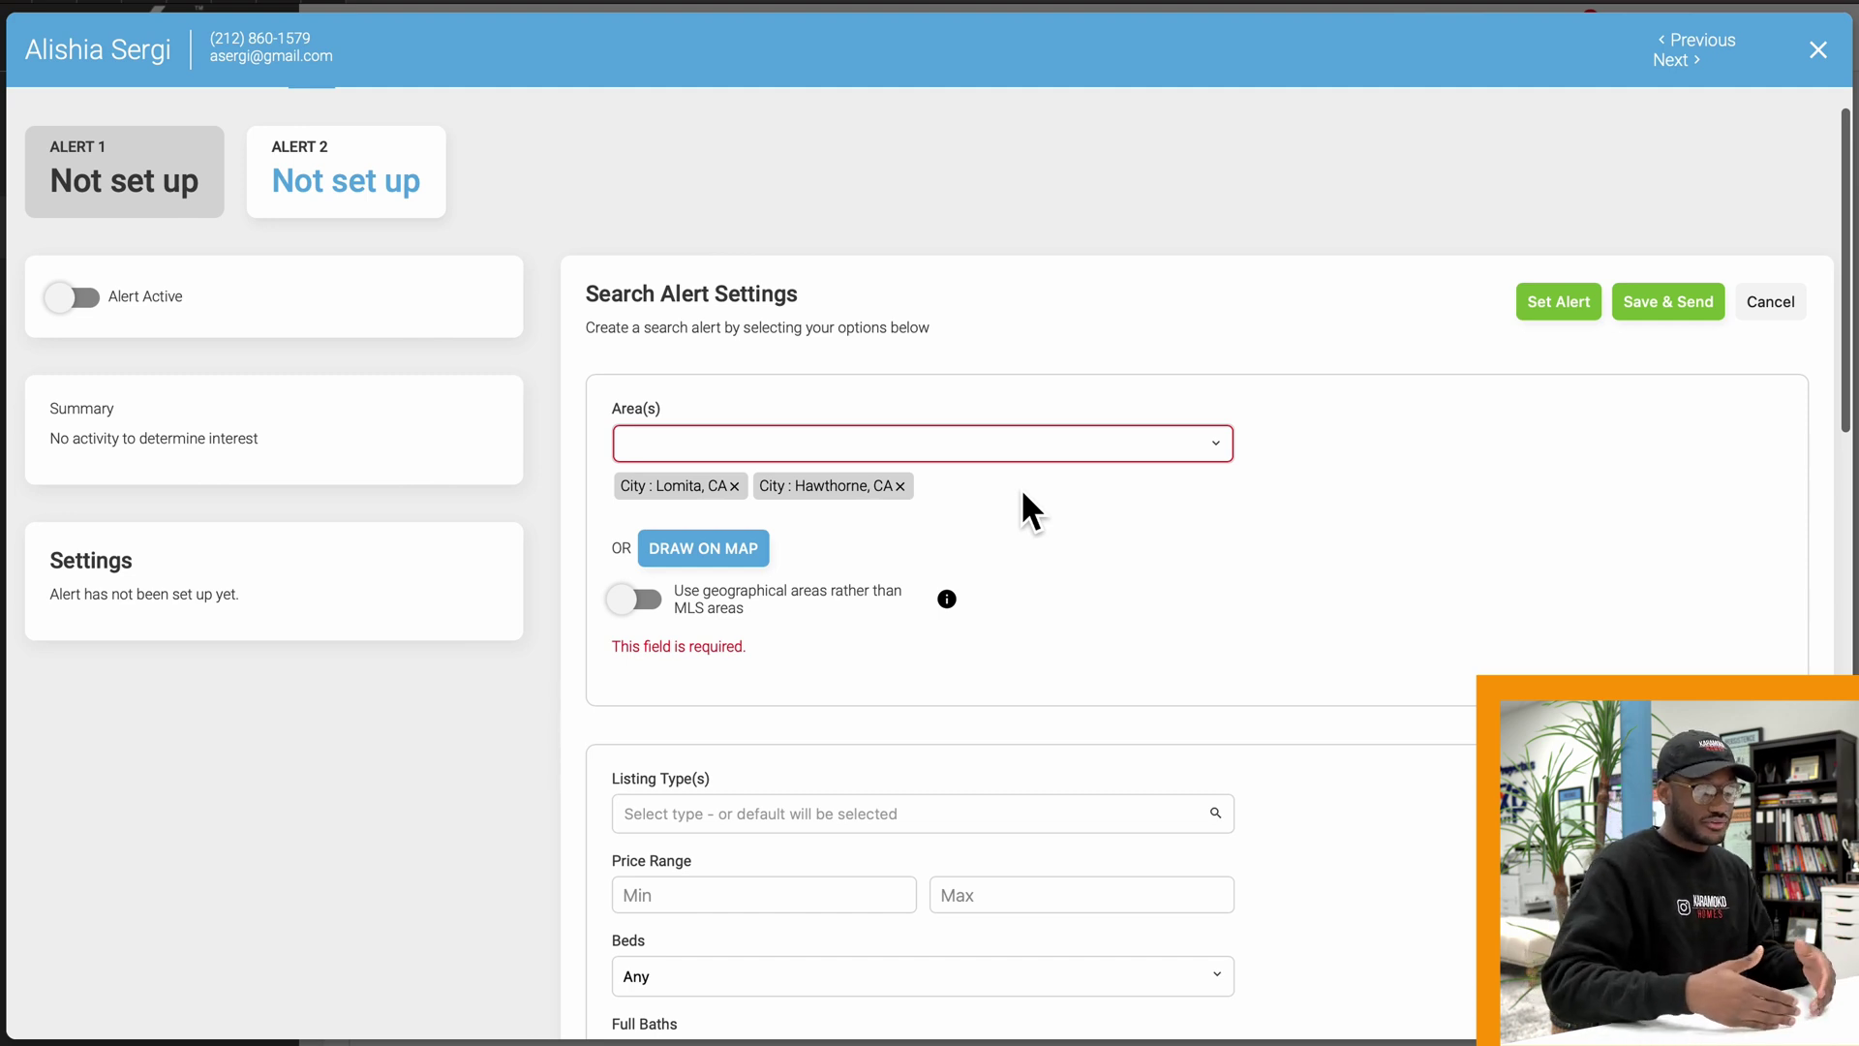
left_click(899, 486)
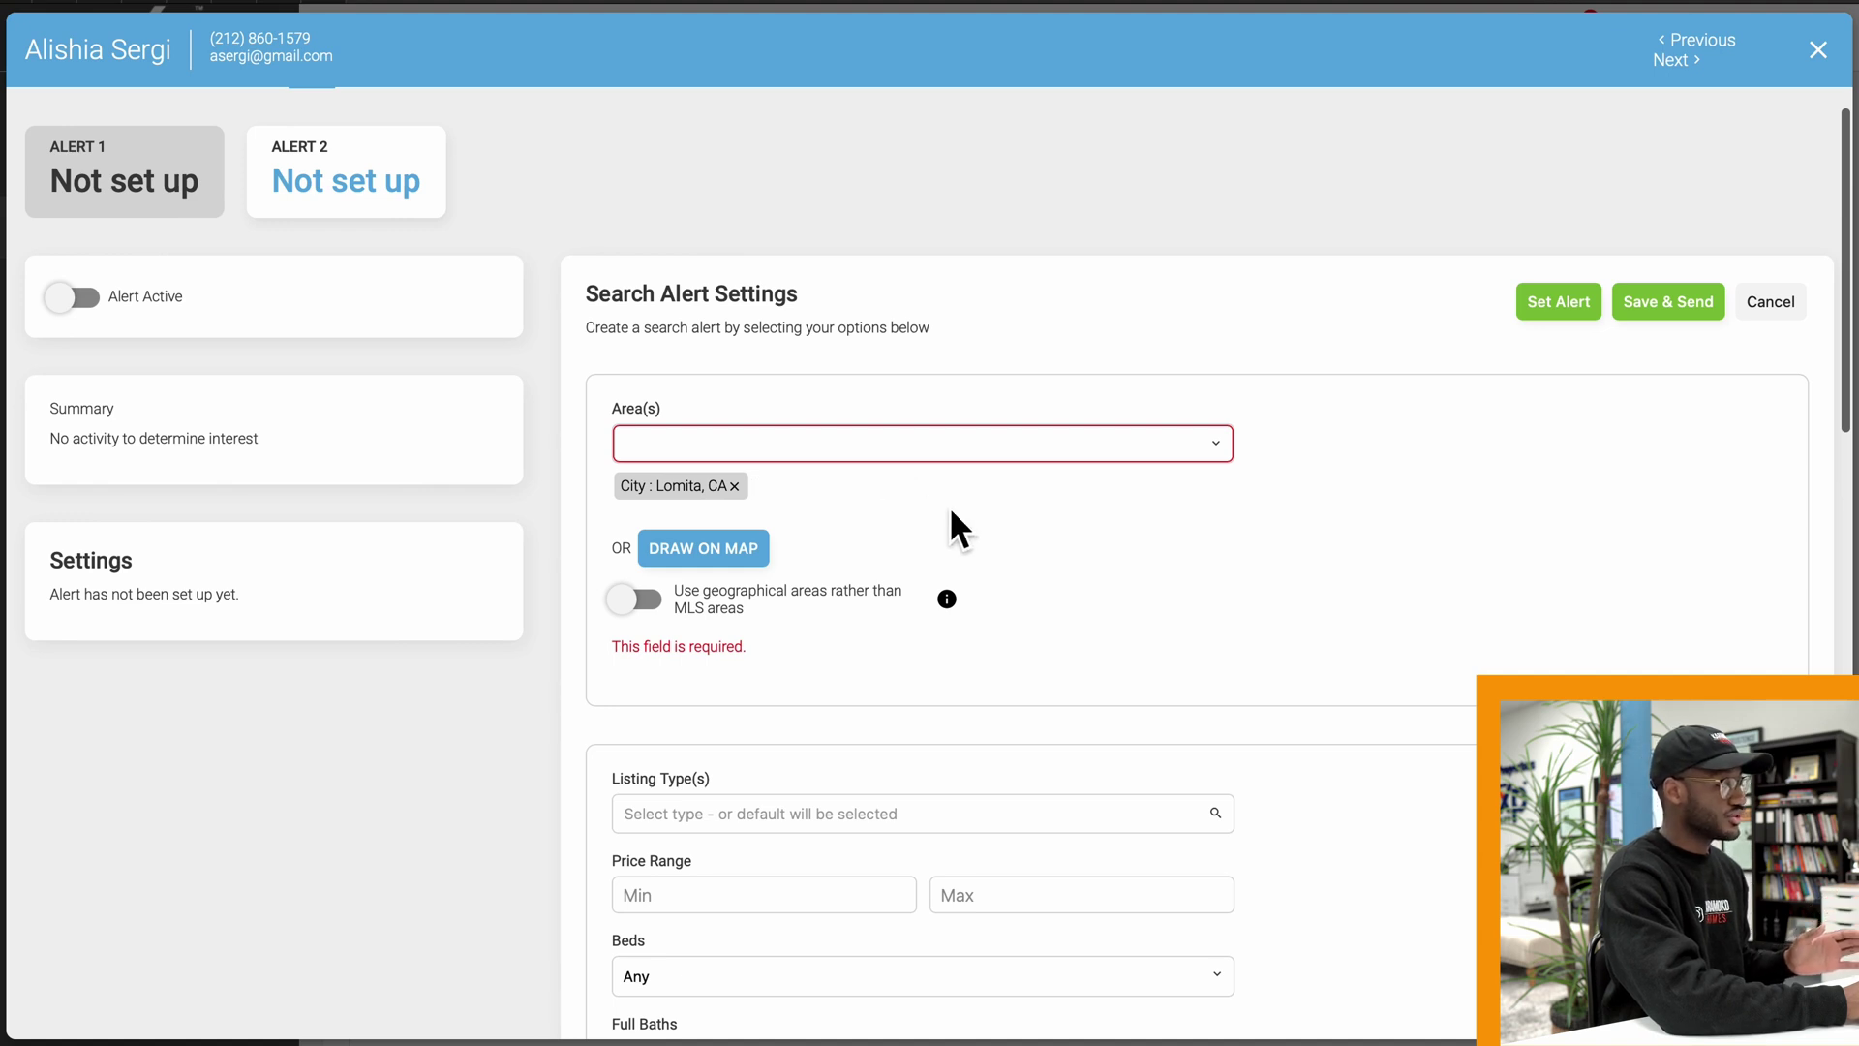
Step: Switch on the use of geographical areas rather than MLS areas and switch it back off
left_click(637, 598)
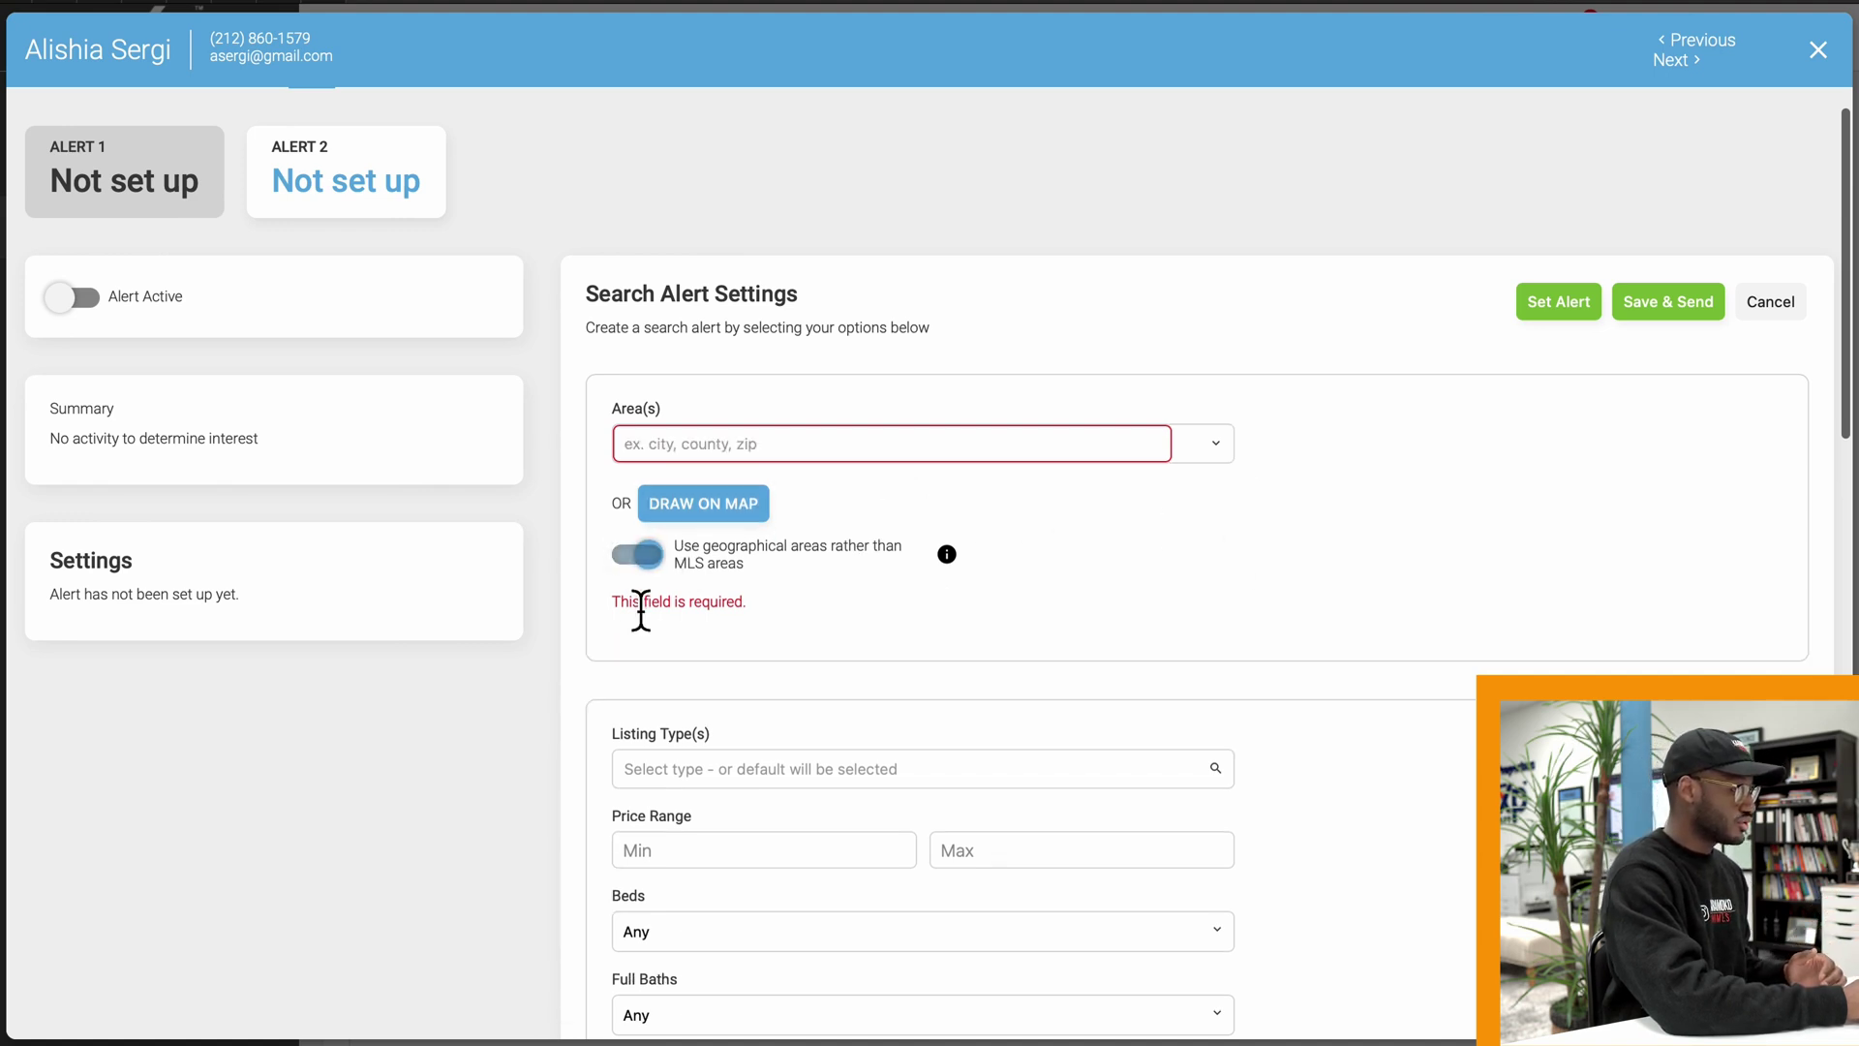
left_click(639, 557)
Step: Add Single Family as a listing type for the search alert
scroll(1041, 610, "down", 1)
scroll(1036, 596, "down", 6)
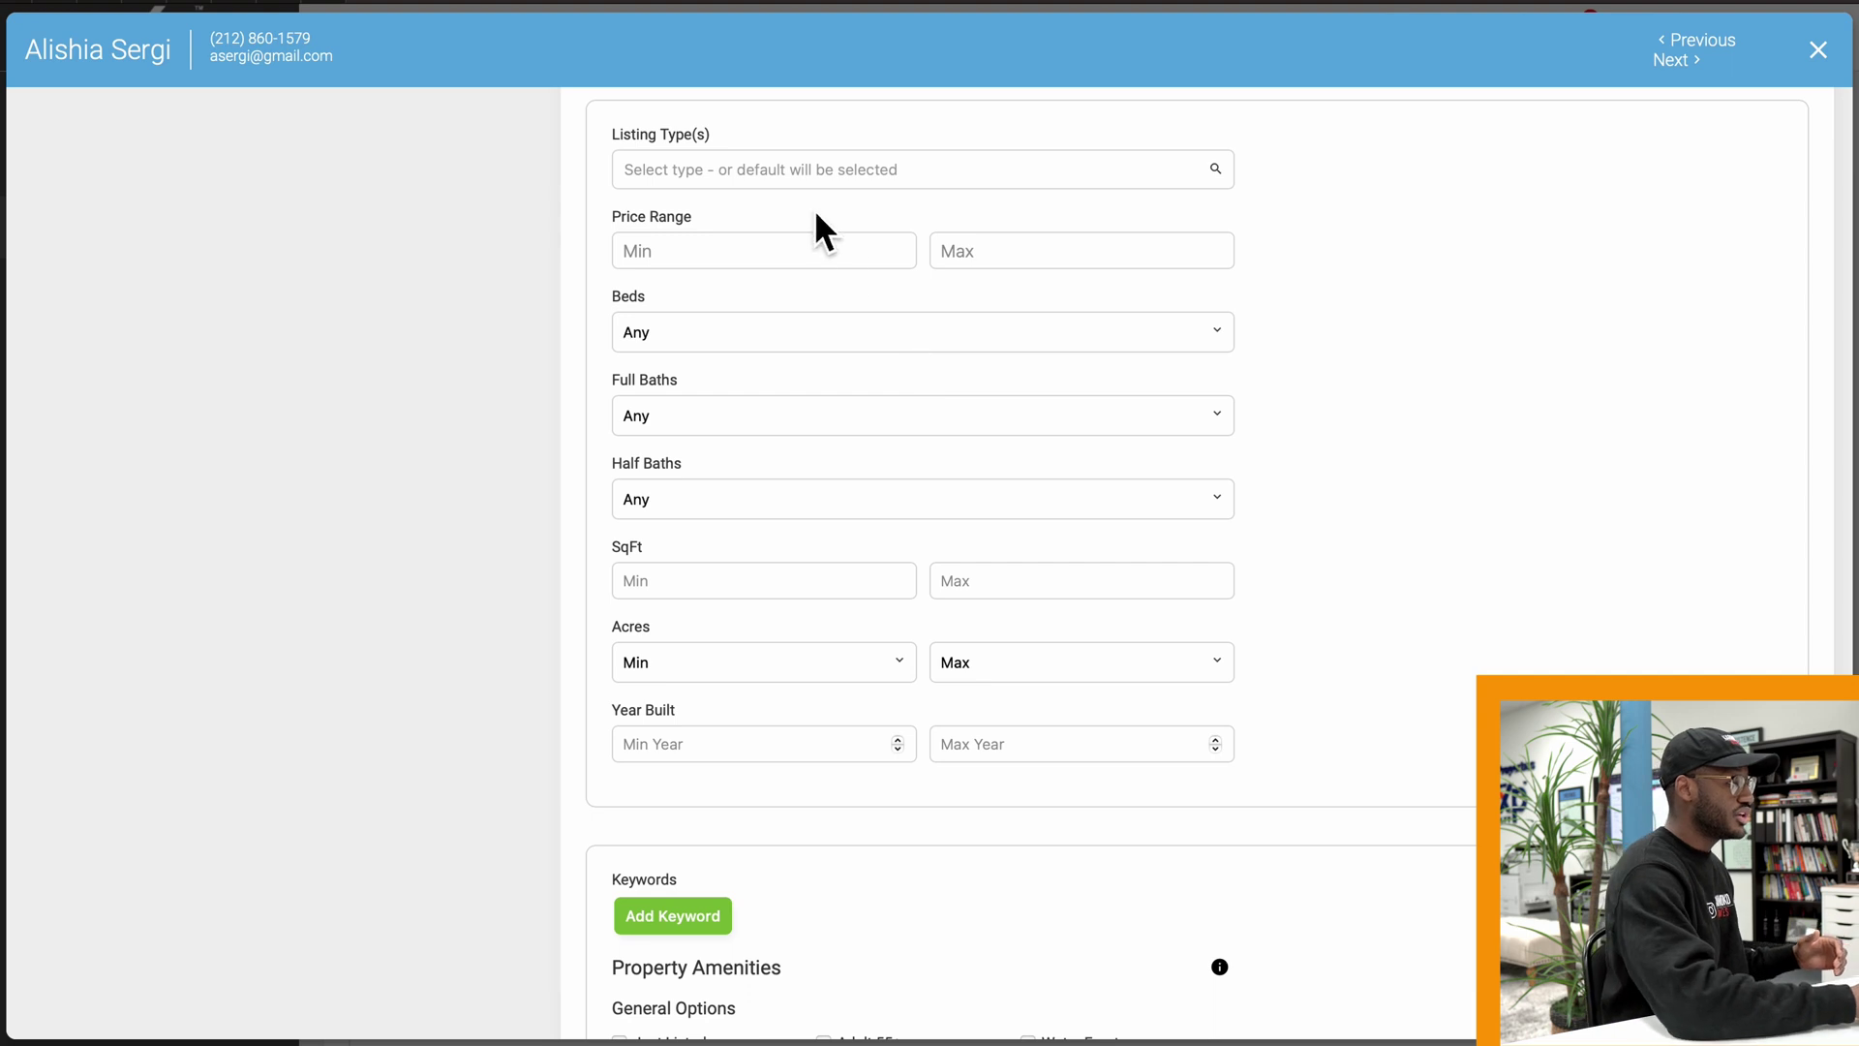
left_click(850, 172)
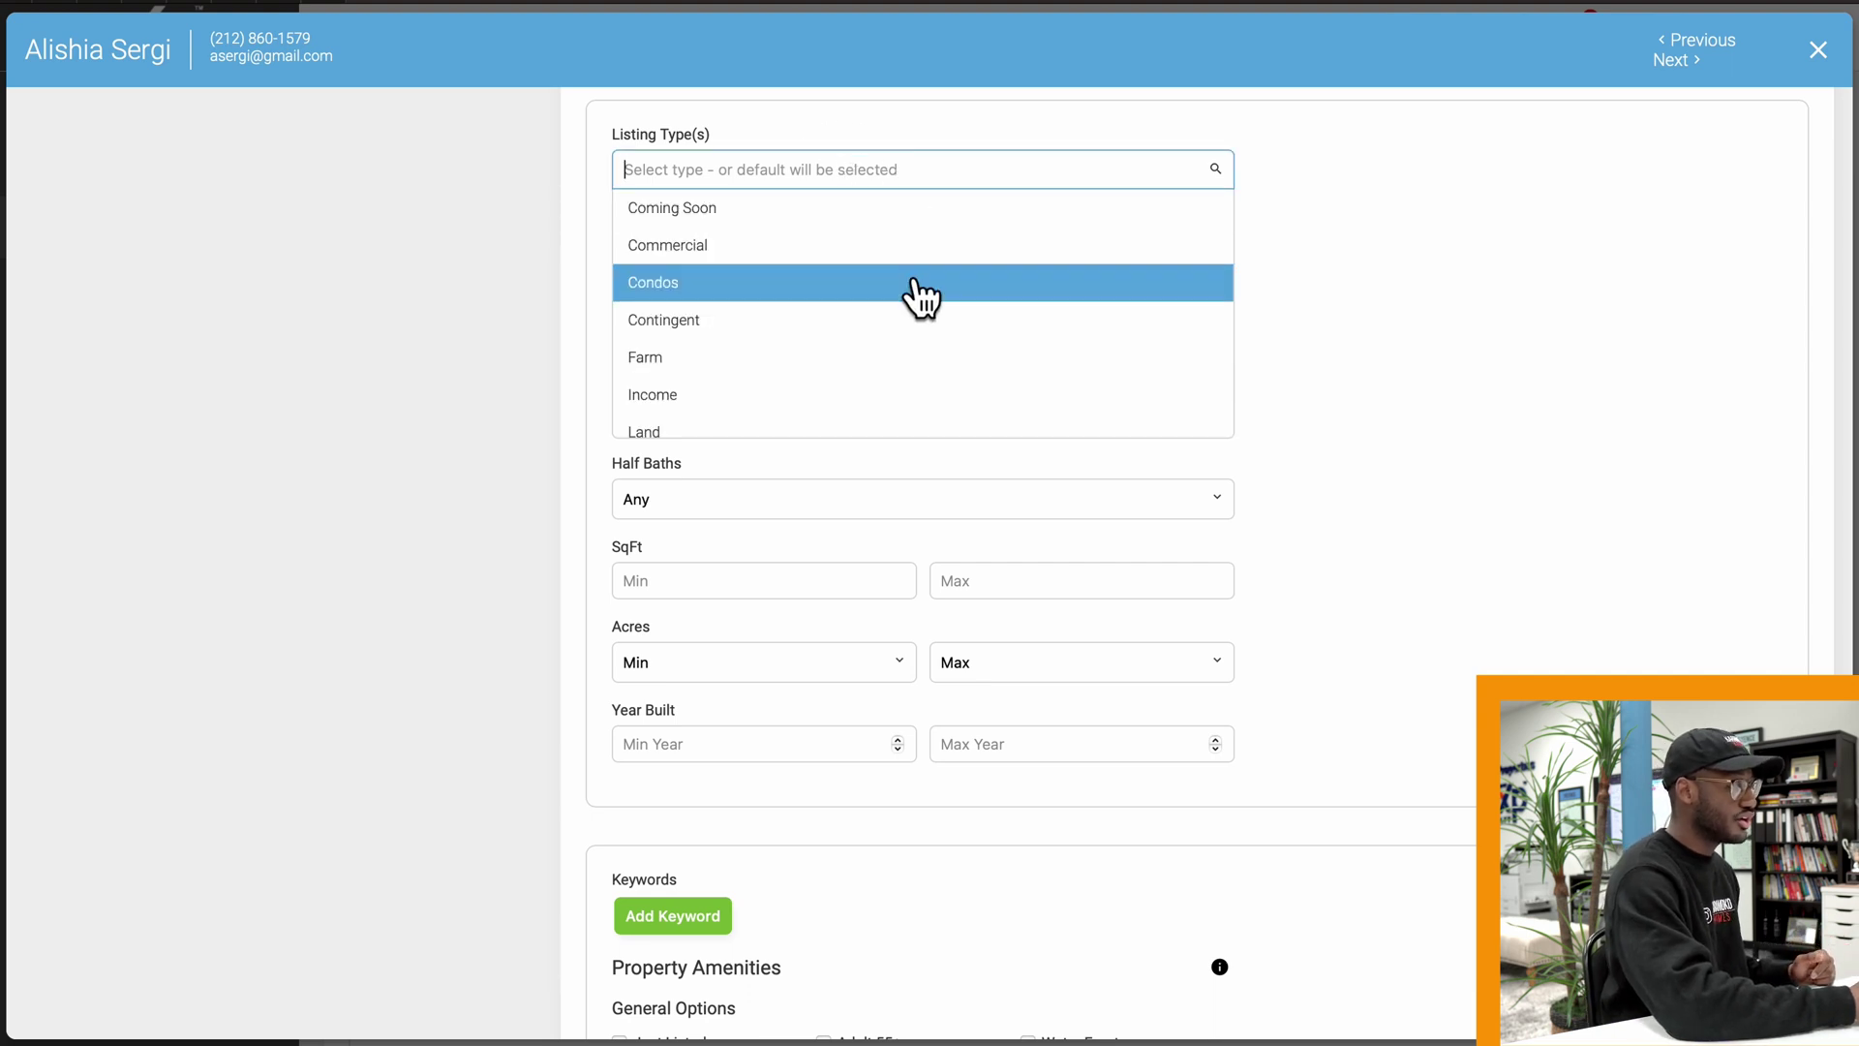
scroll(915, 295, "down", 2)
scroll(920, 299, "down", 2)
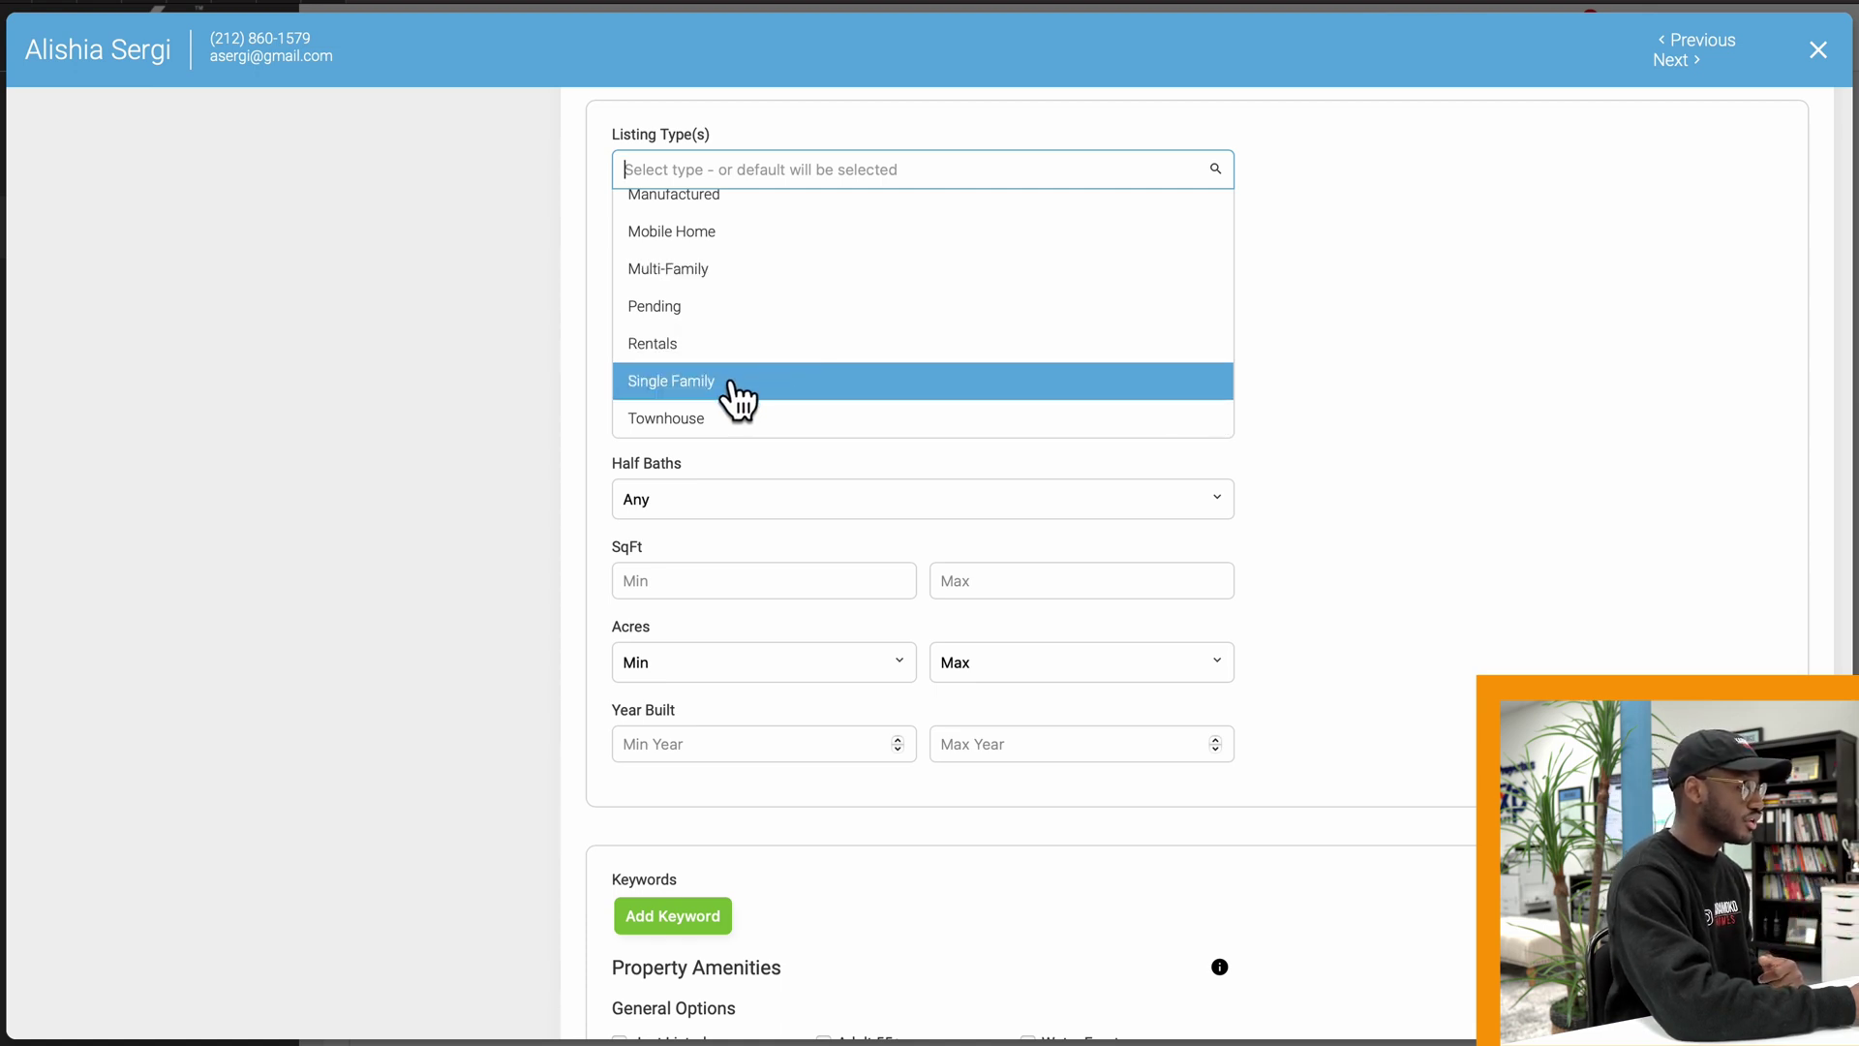
left_click(789, 382)
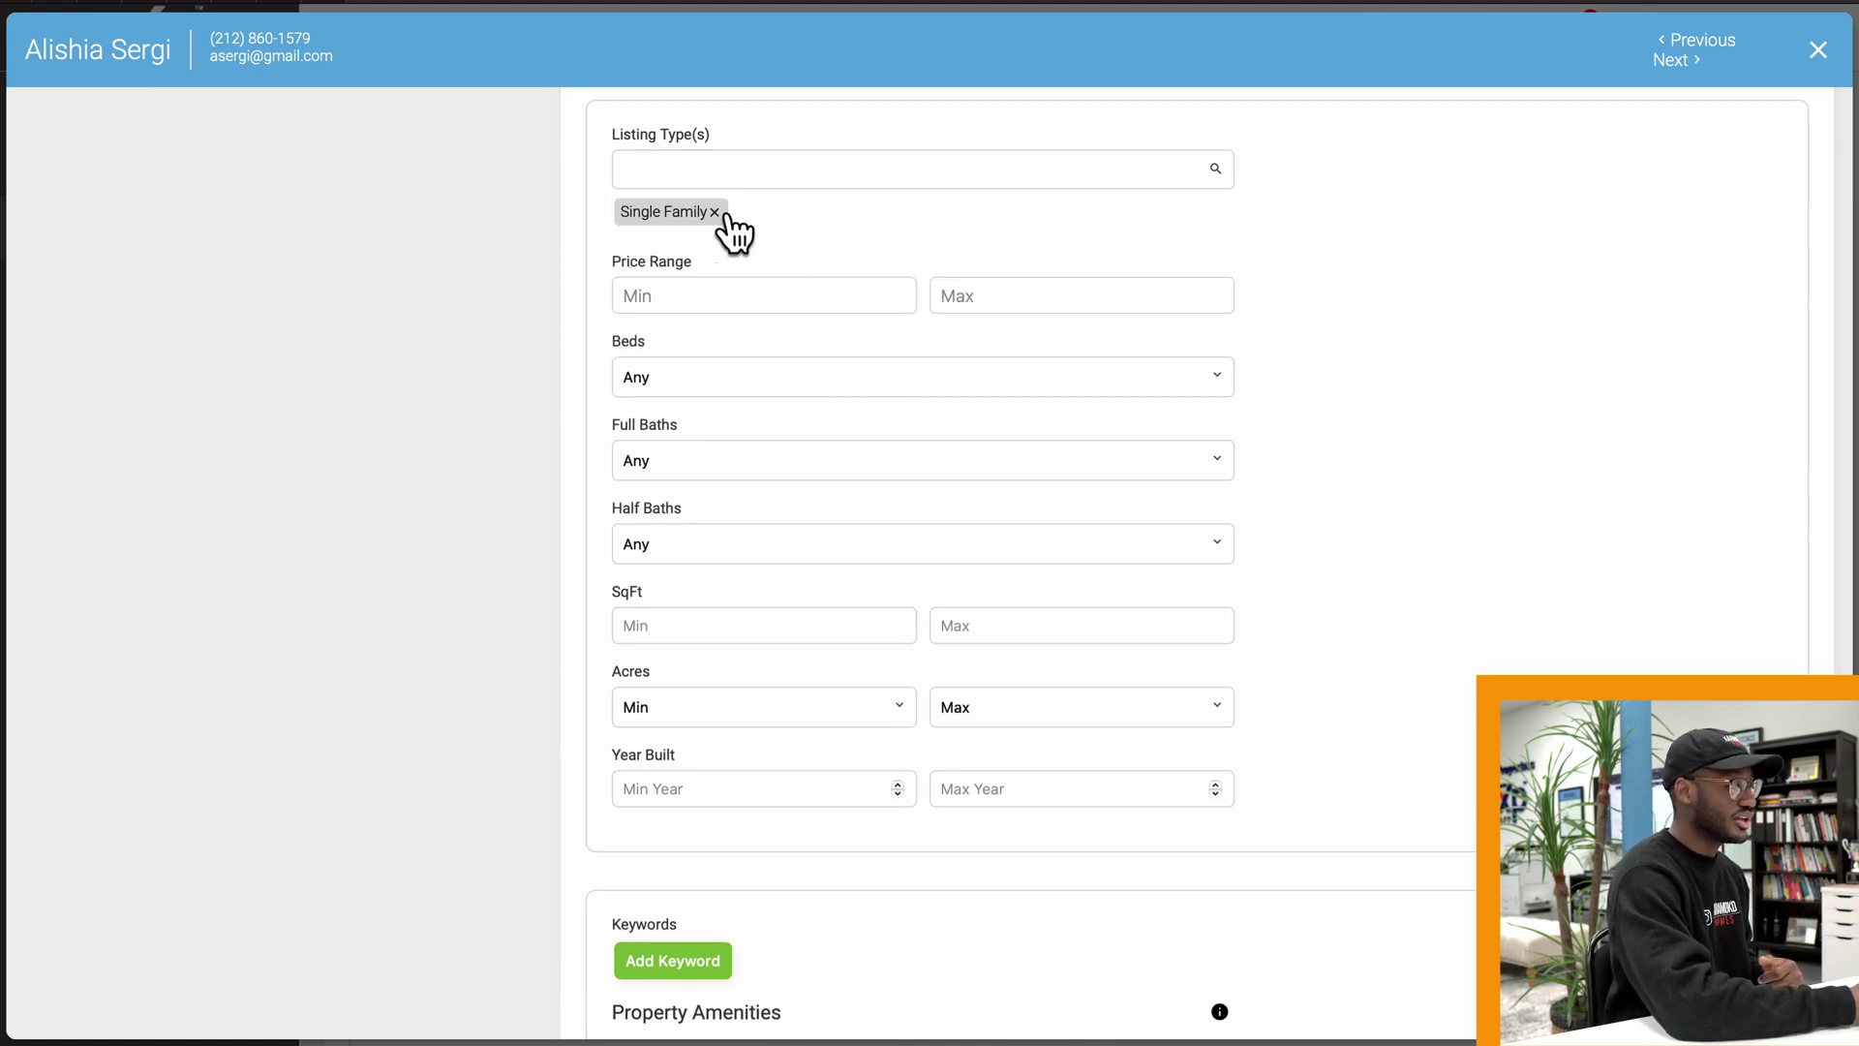
Step: Add Condos and Income to the alert's listing types and remove Condos again
left_click(1079, 178)
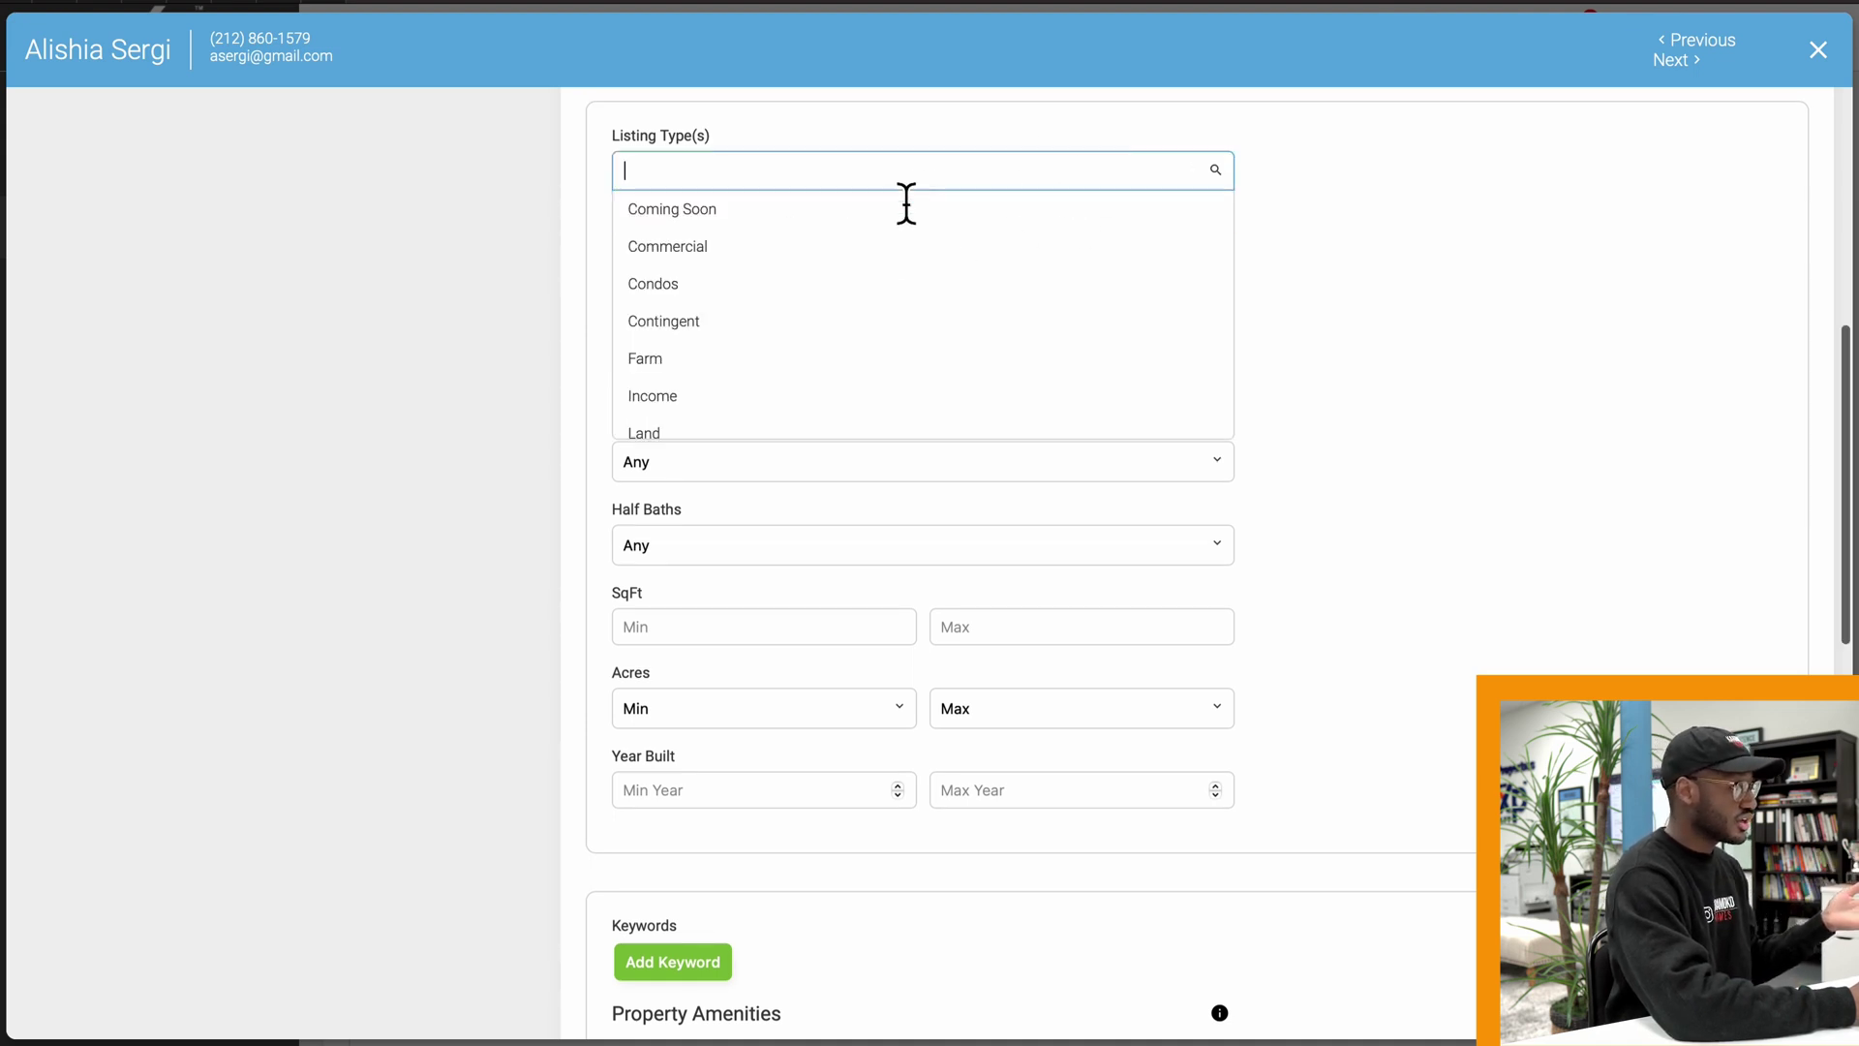
left_click(921, 287)
left_click(882, 180)
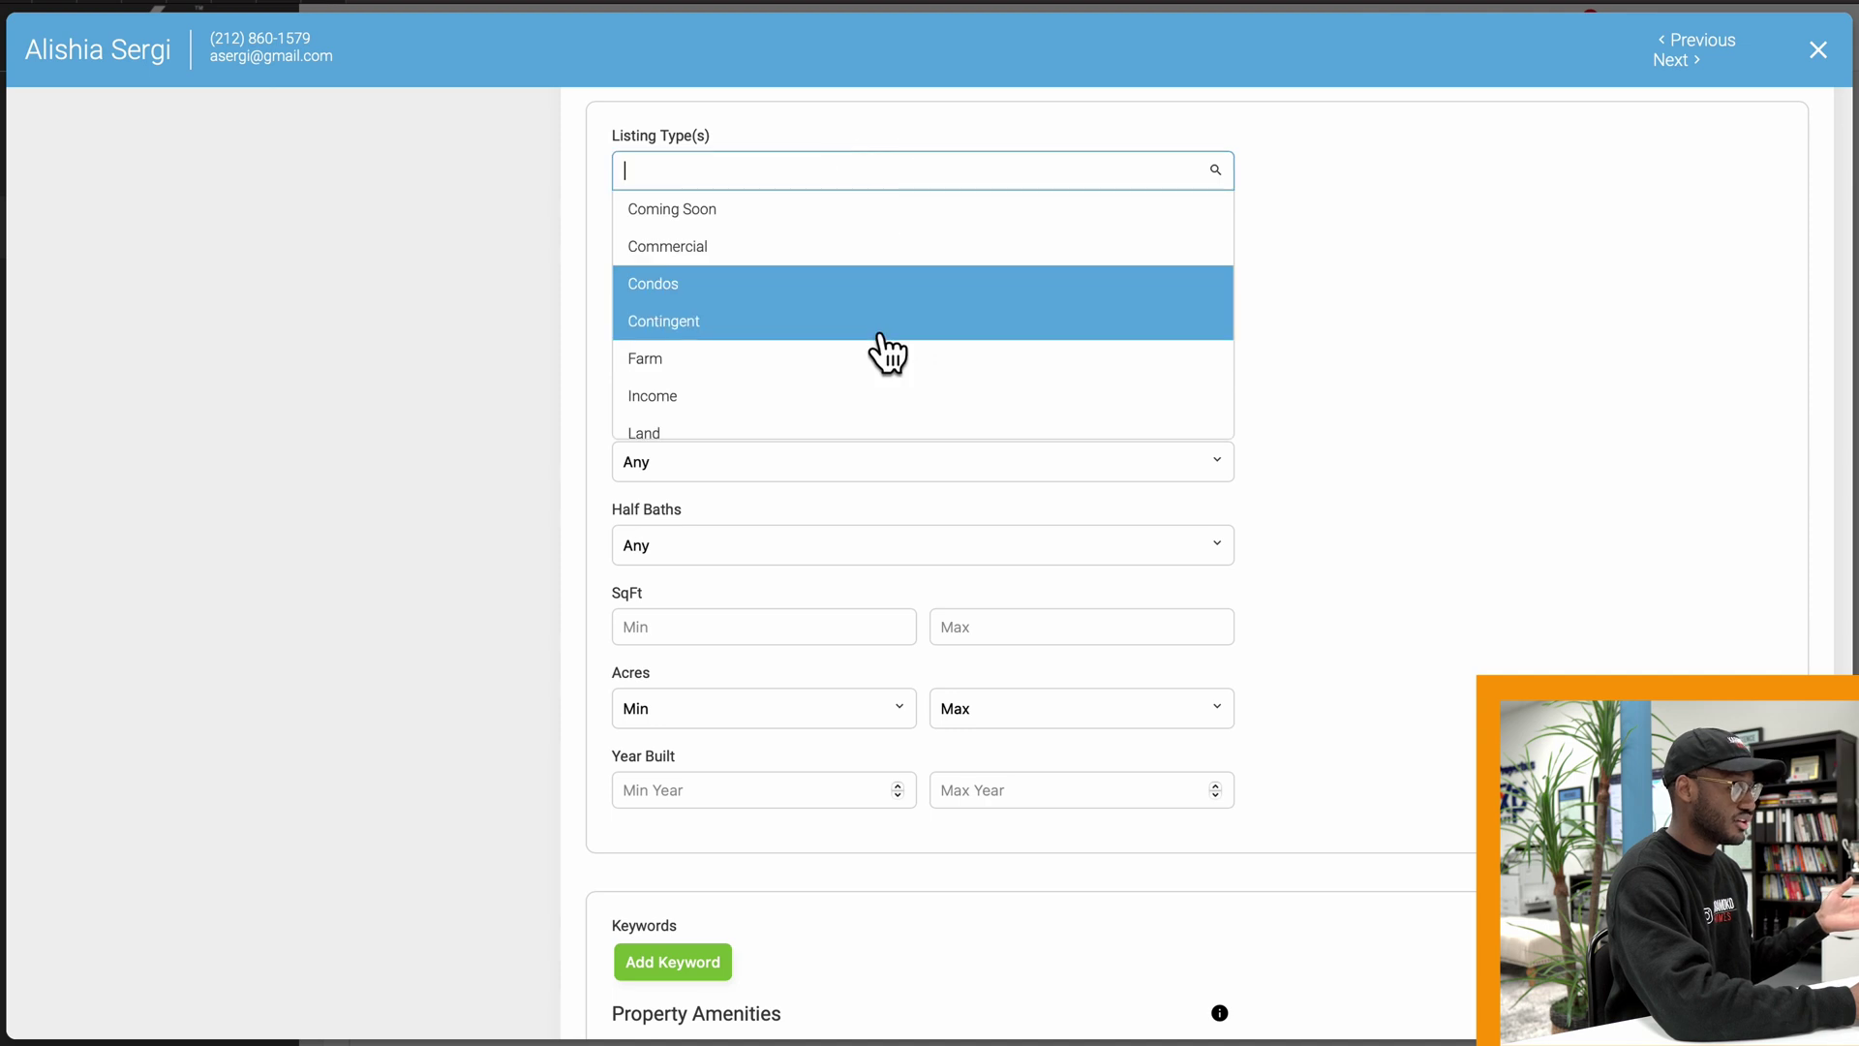
left_click(901, 393)
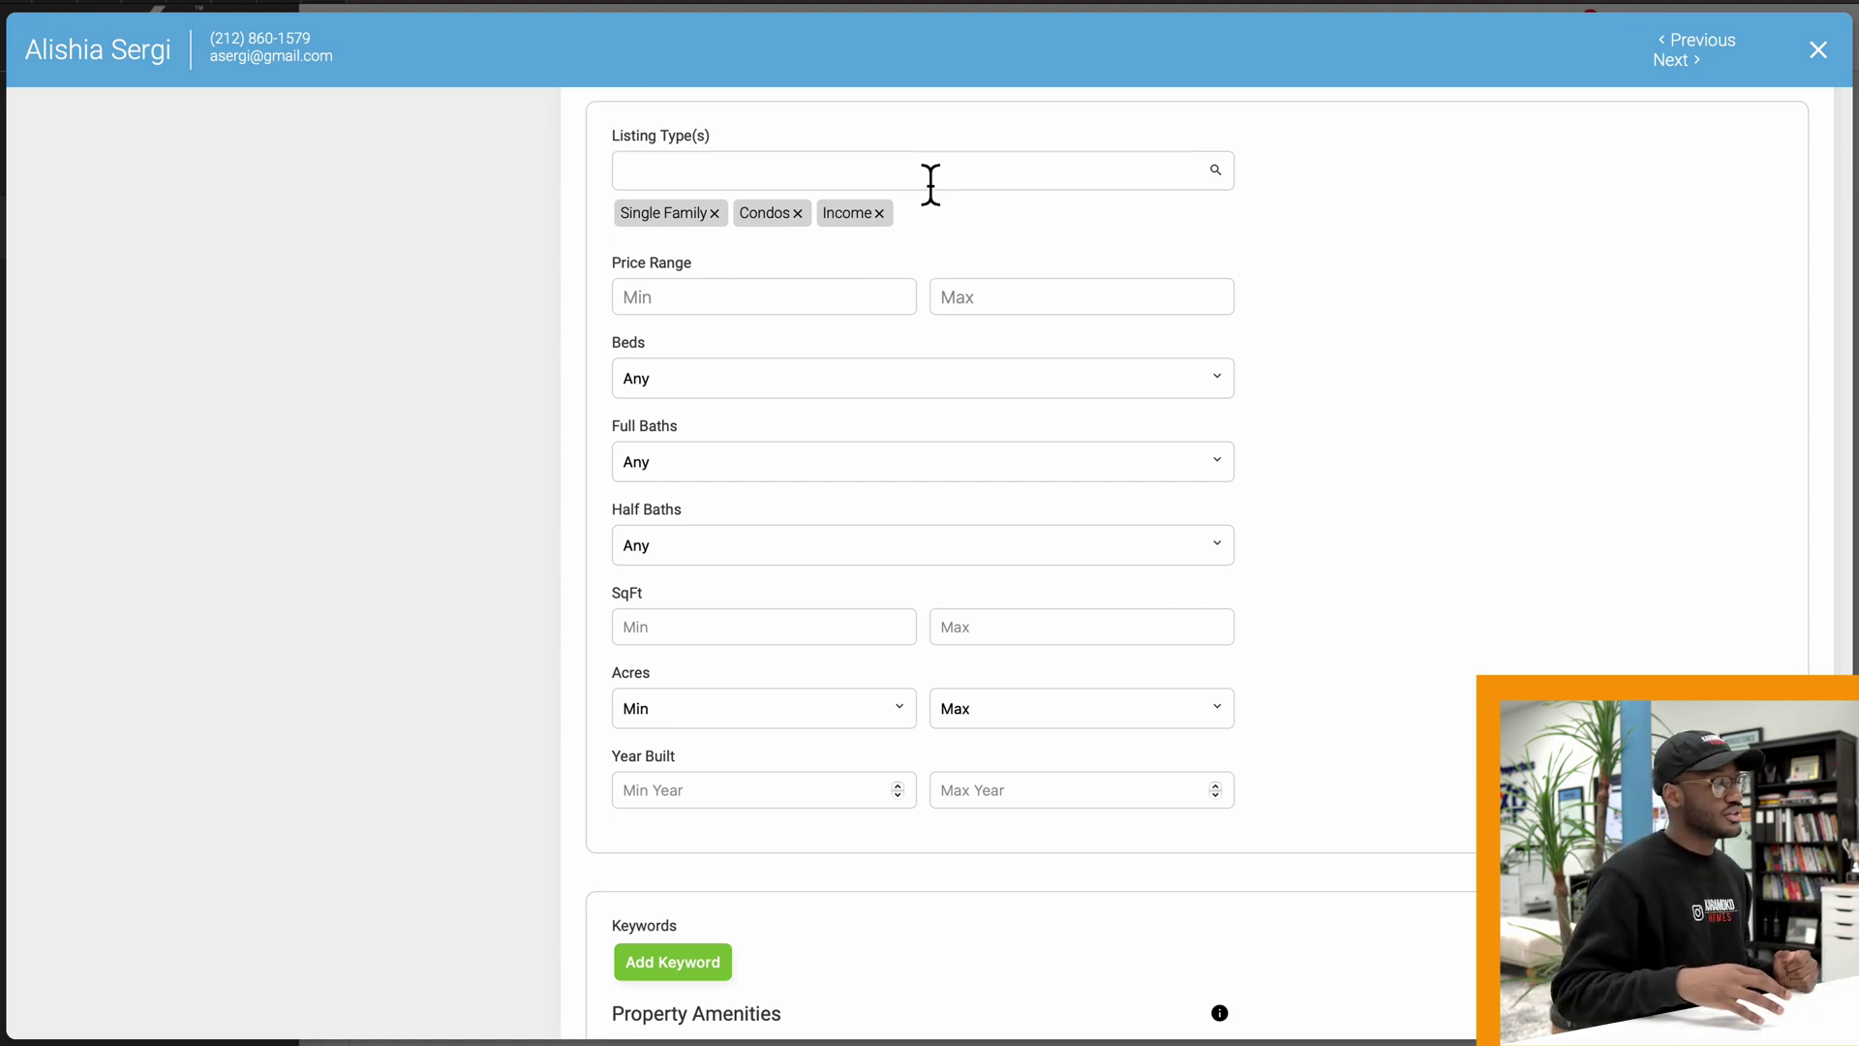
left_click(797, 214)
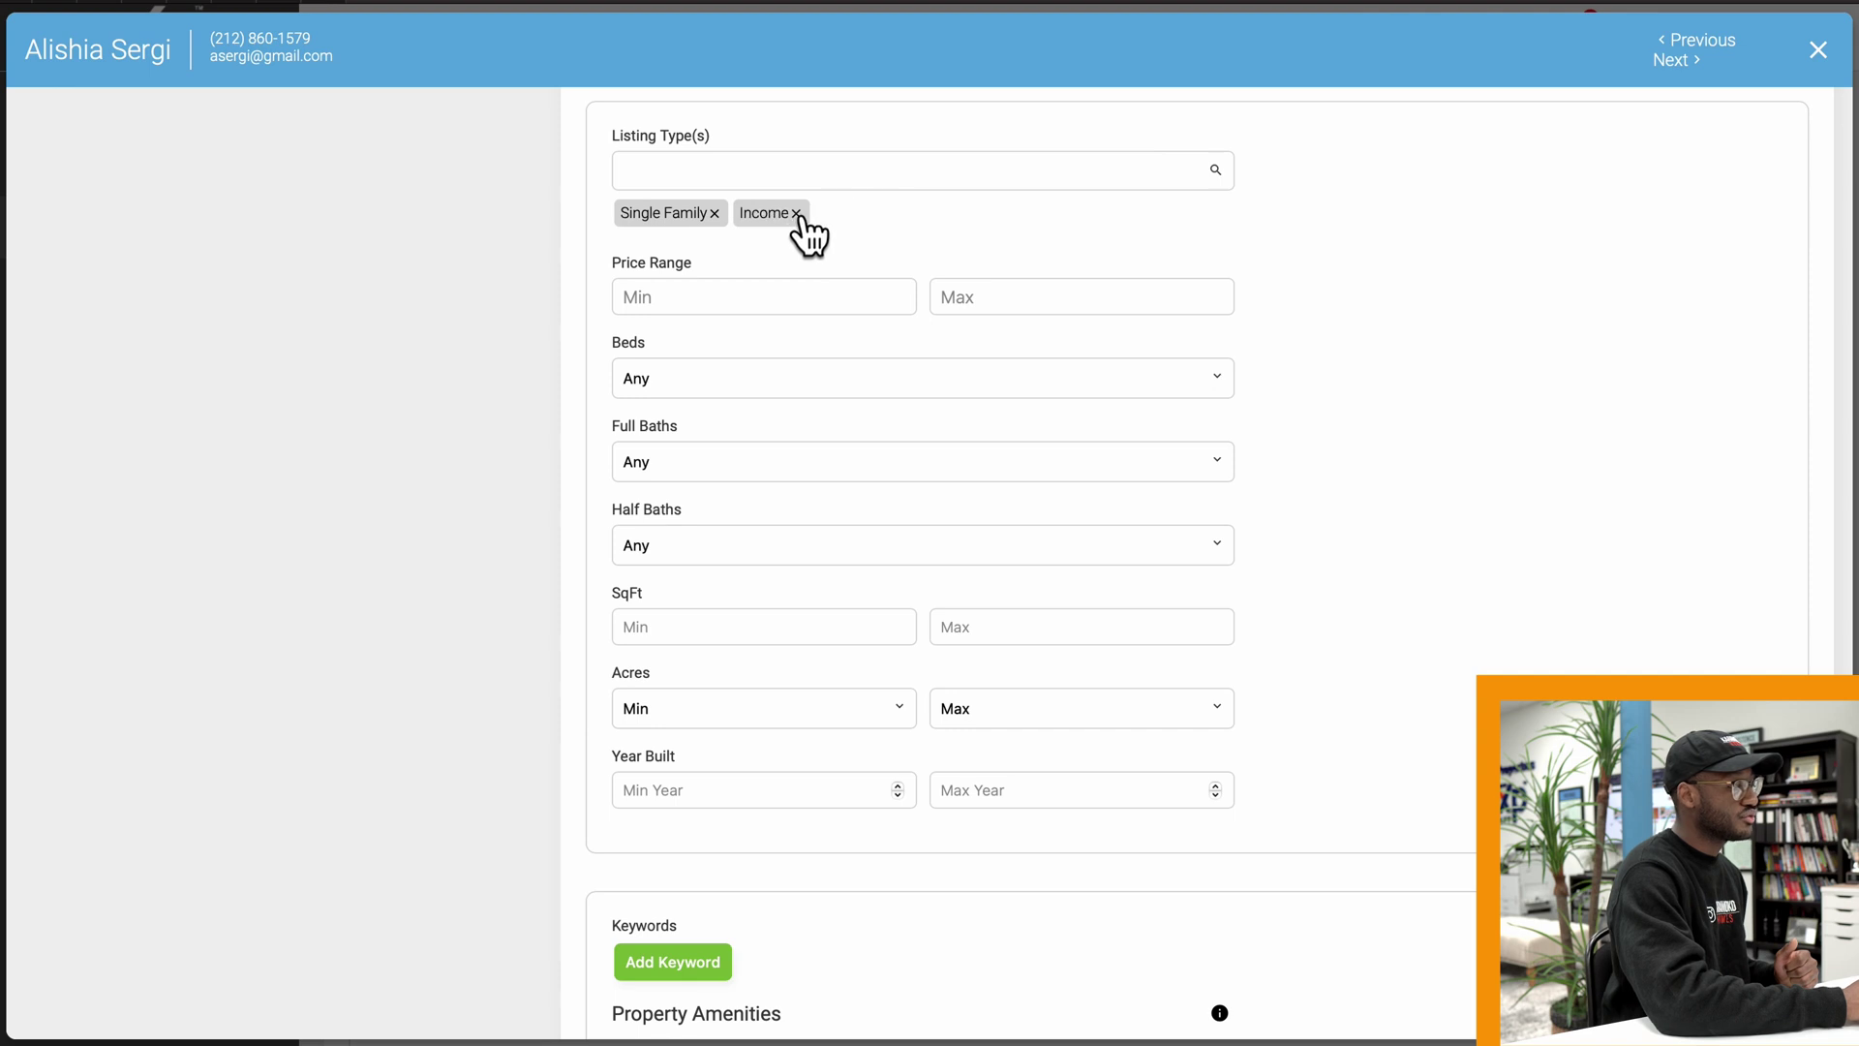
Step: Remove Income from the alert's listing types and set the beds criterion to 3+
left_click(797, 214)
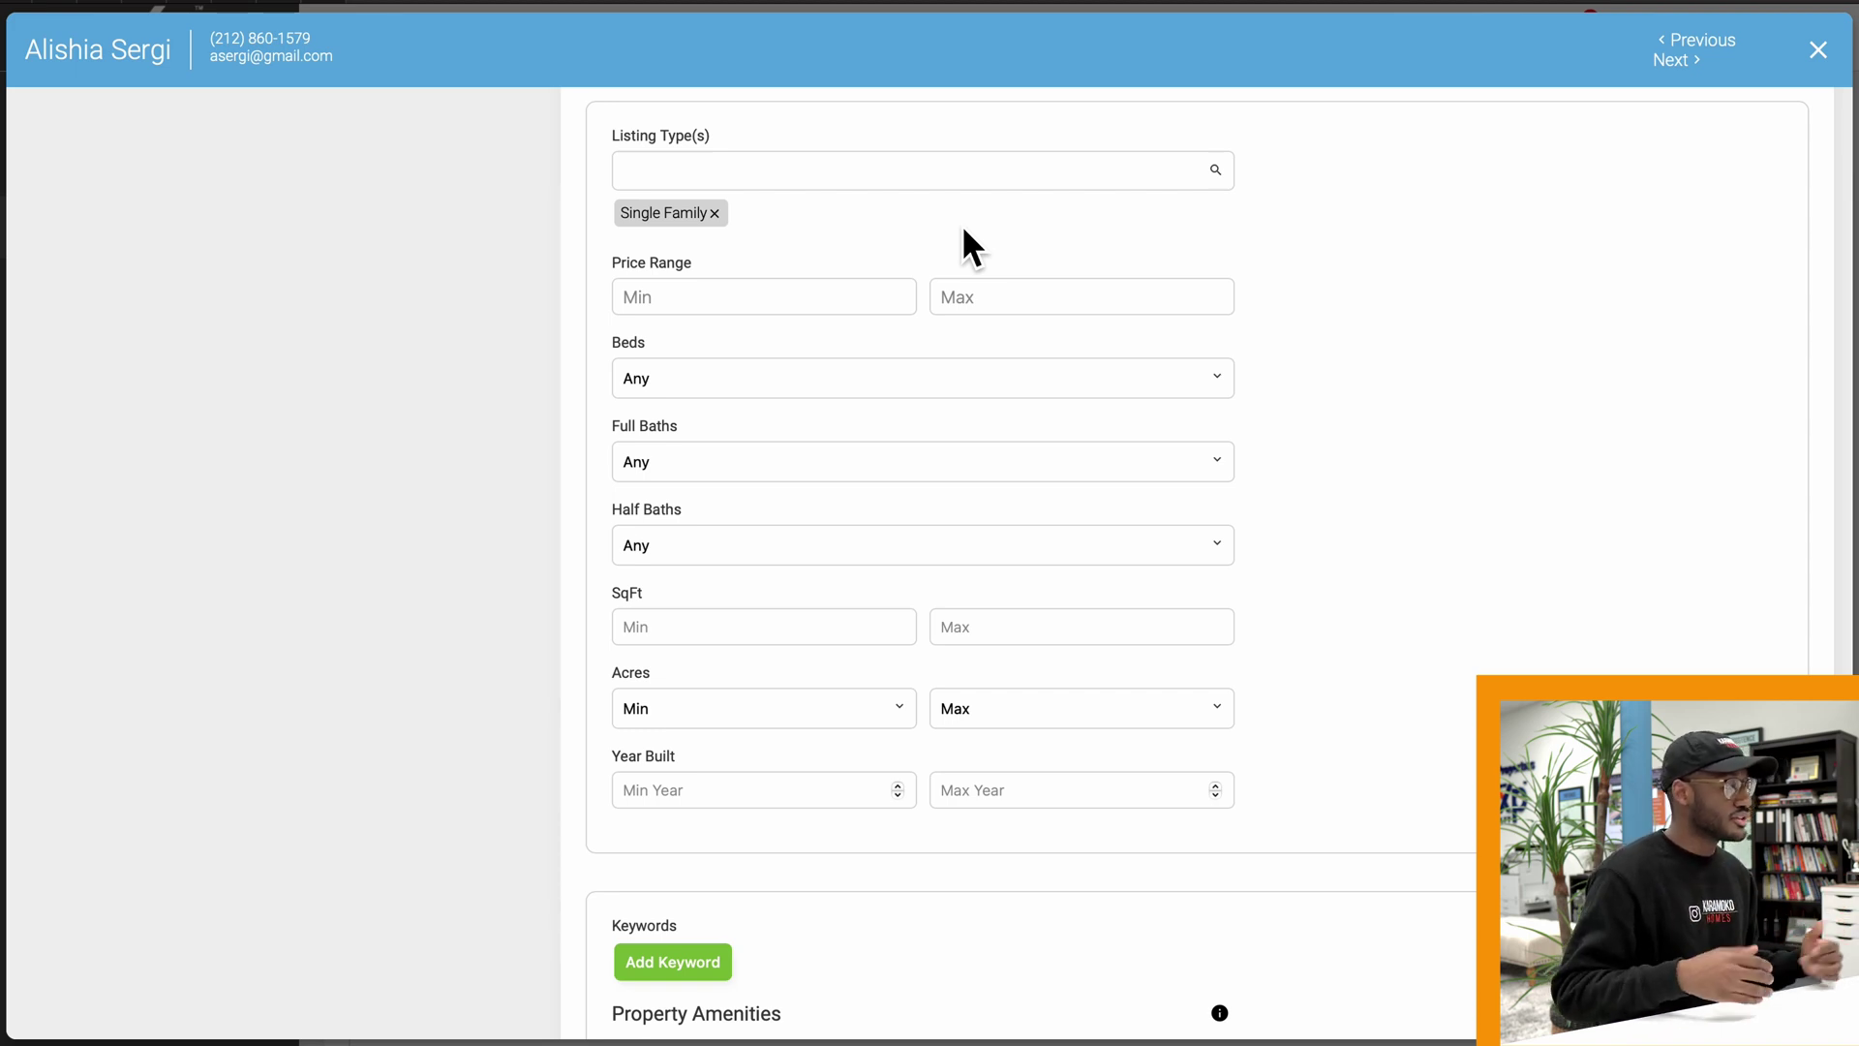
left_click(939, 383)
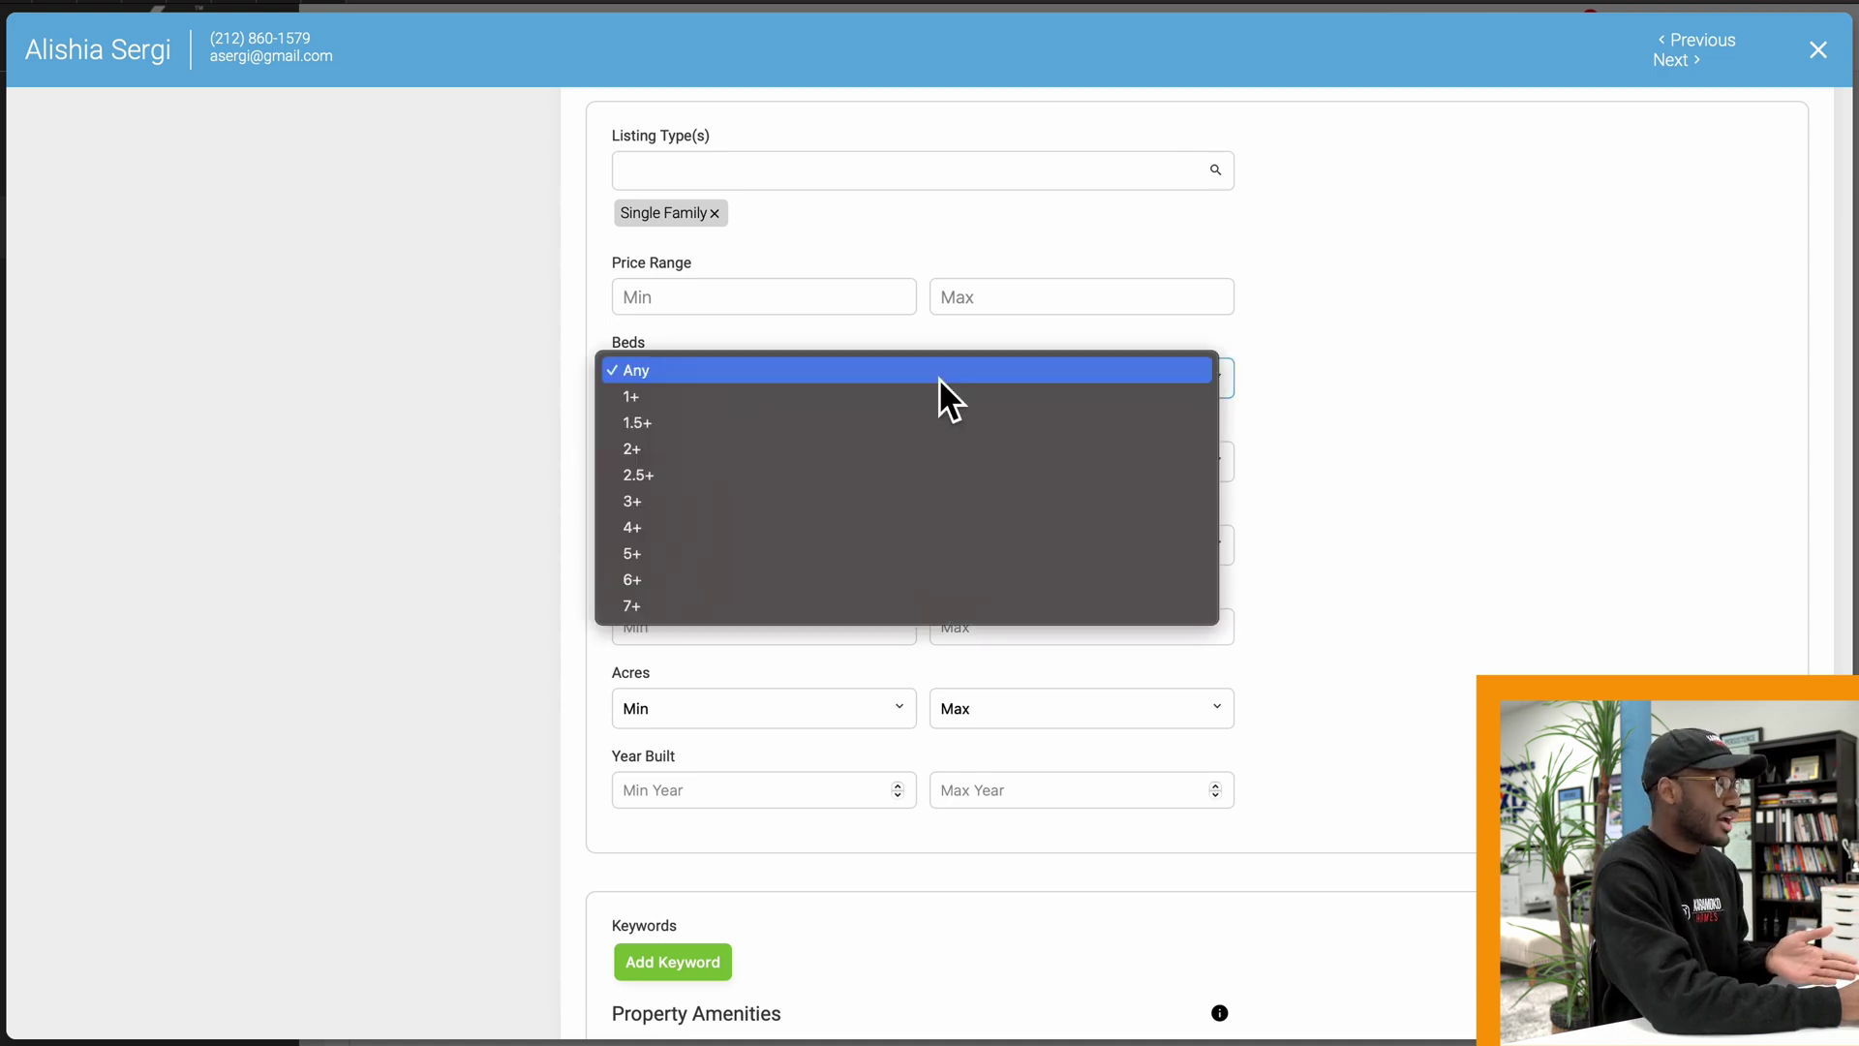
left_click(967, 502)
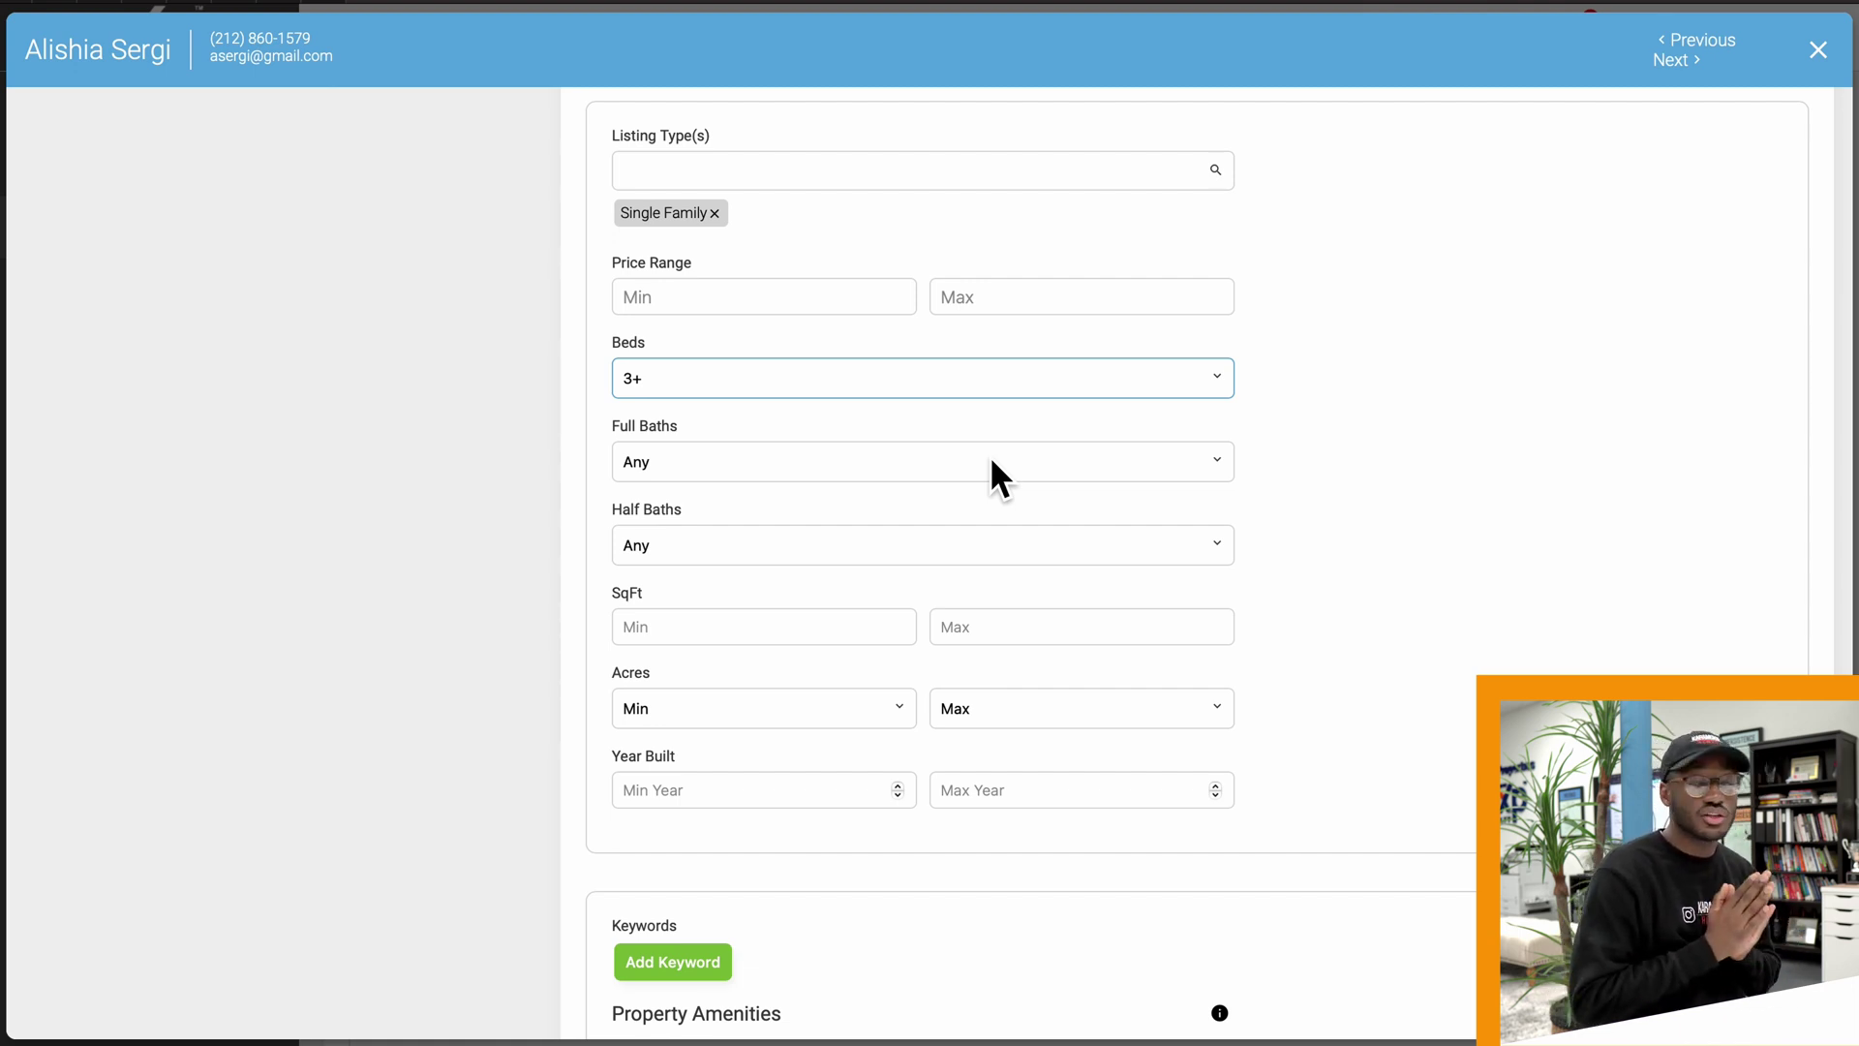
Step: Set the full baths criterion to 2+ and return it to Any
left_click(899, 464)
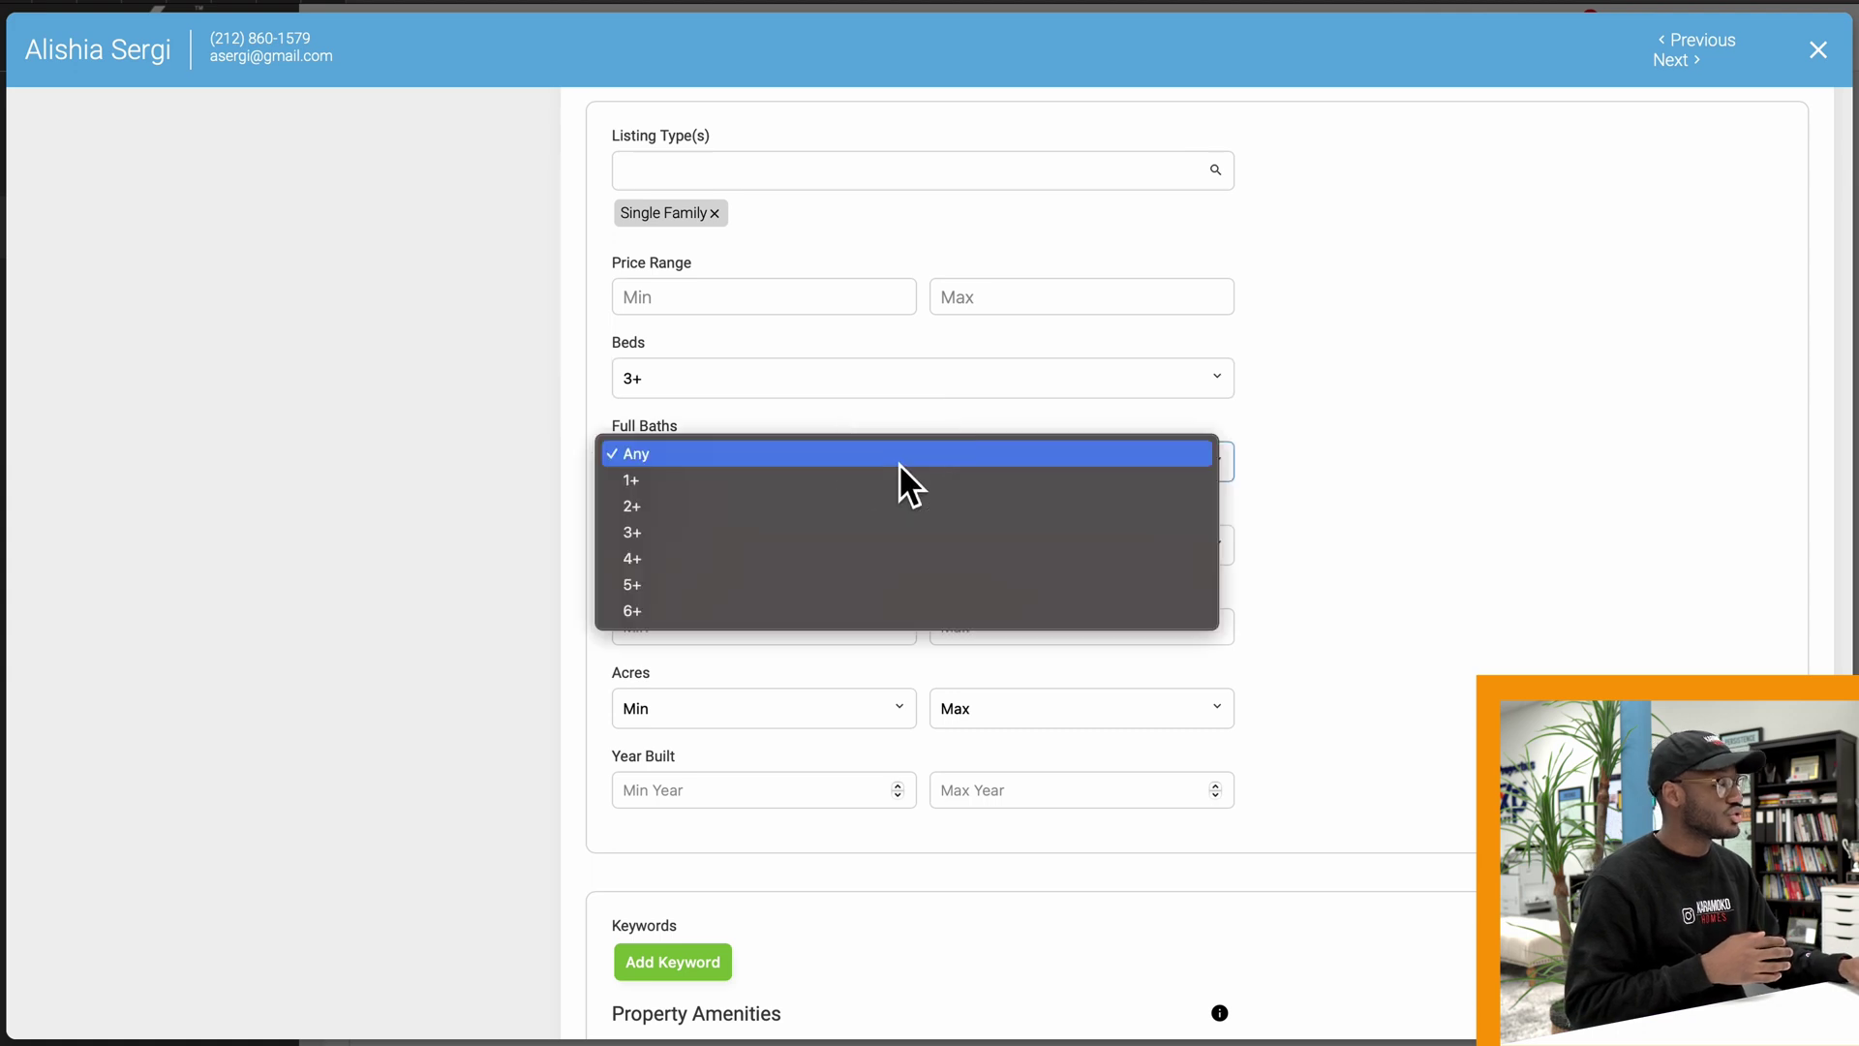
left_click(850, 514)
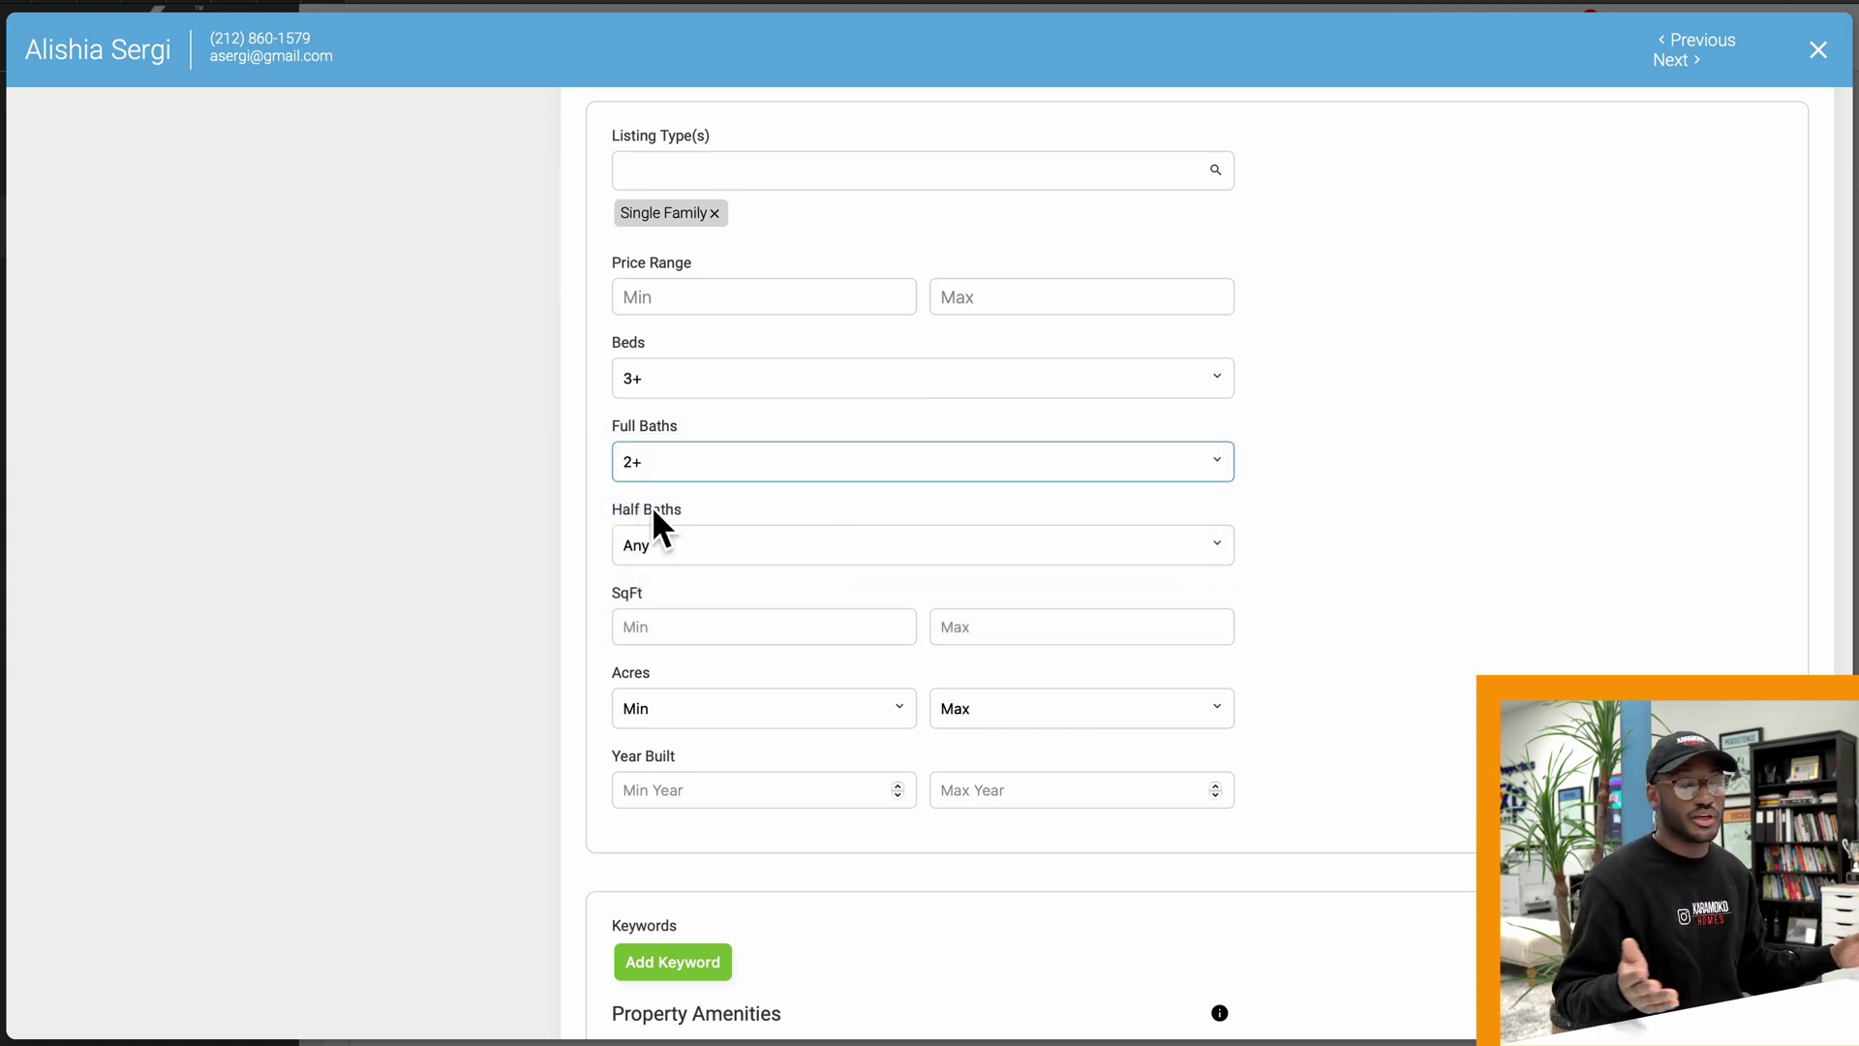
left_click(676, 461)
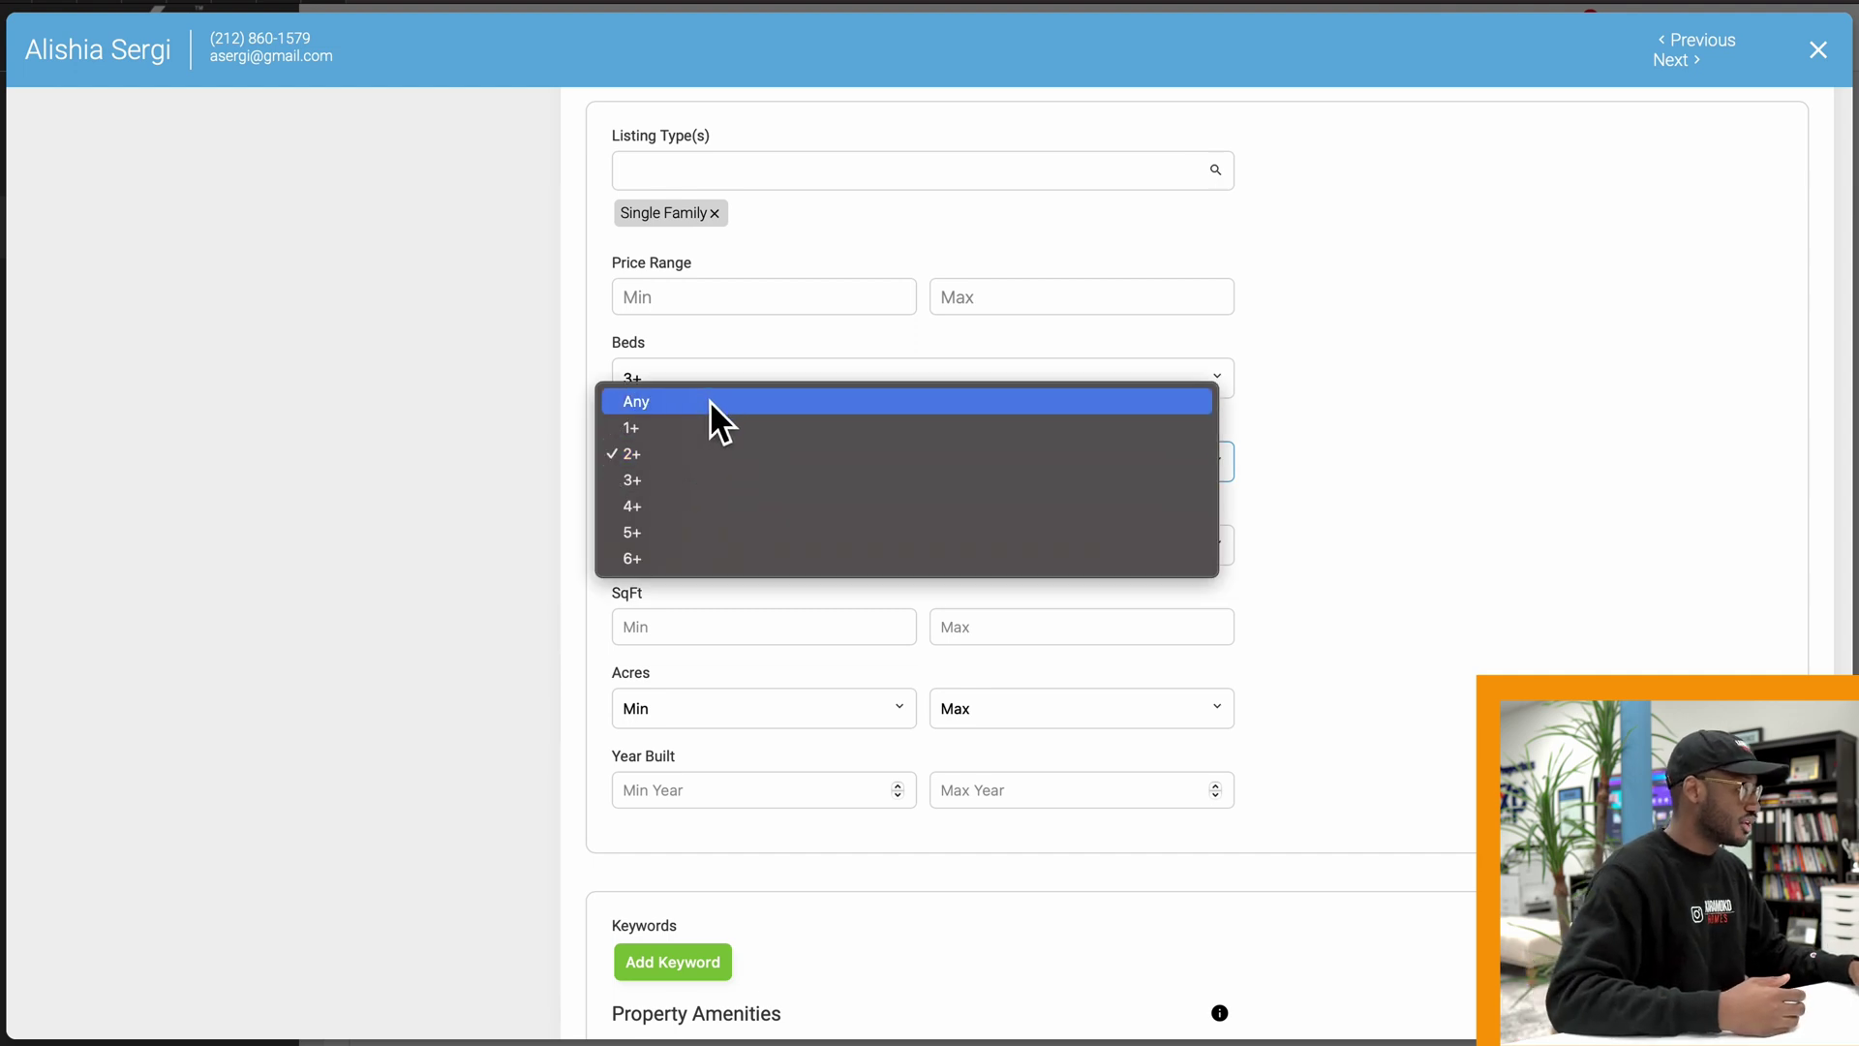
key("Escape")
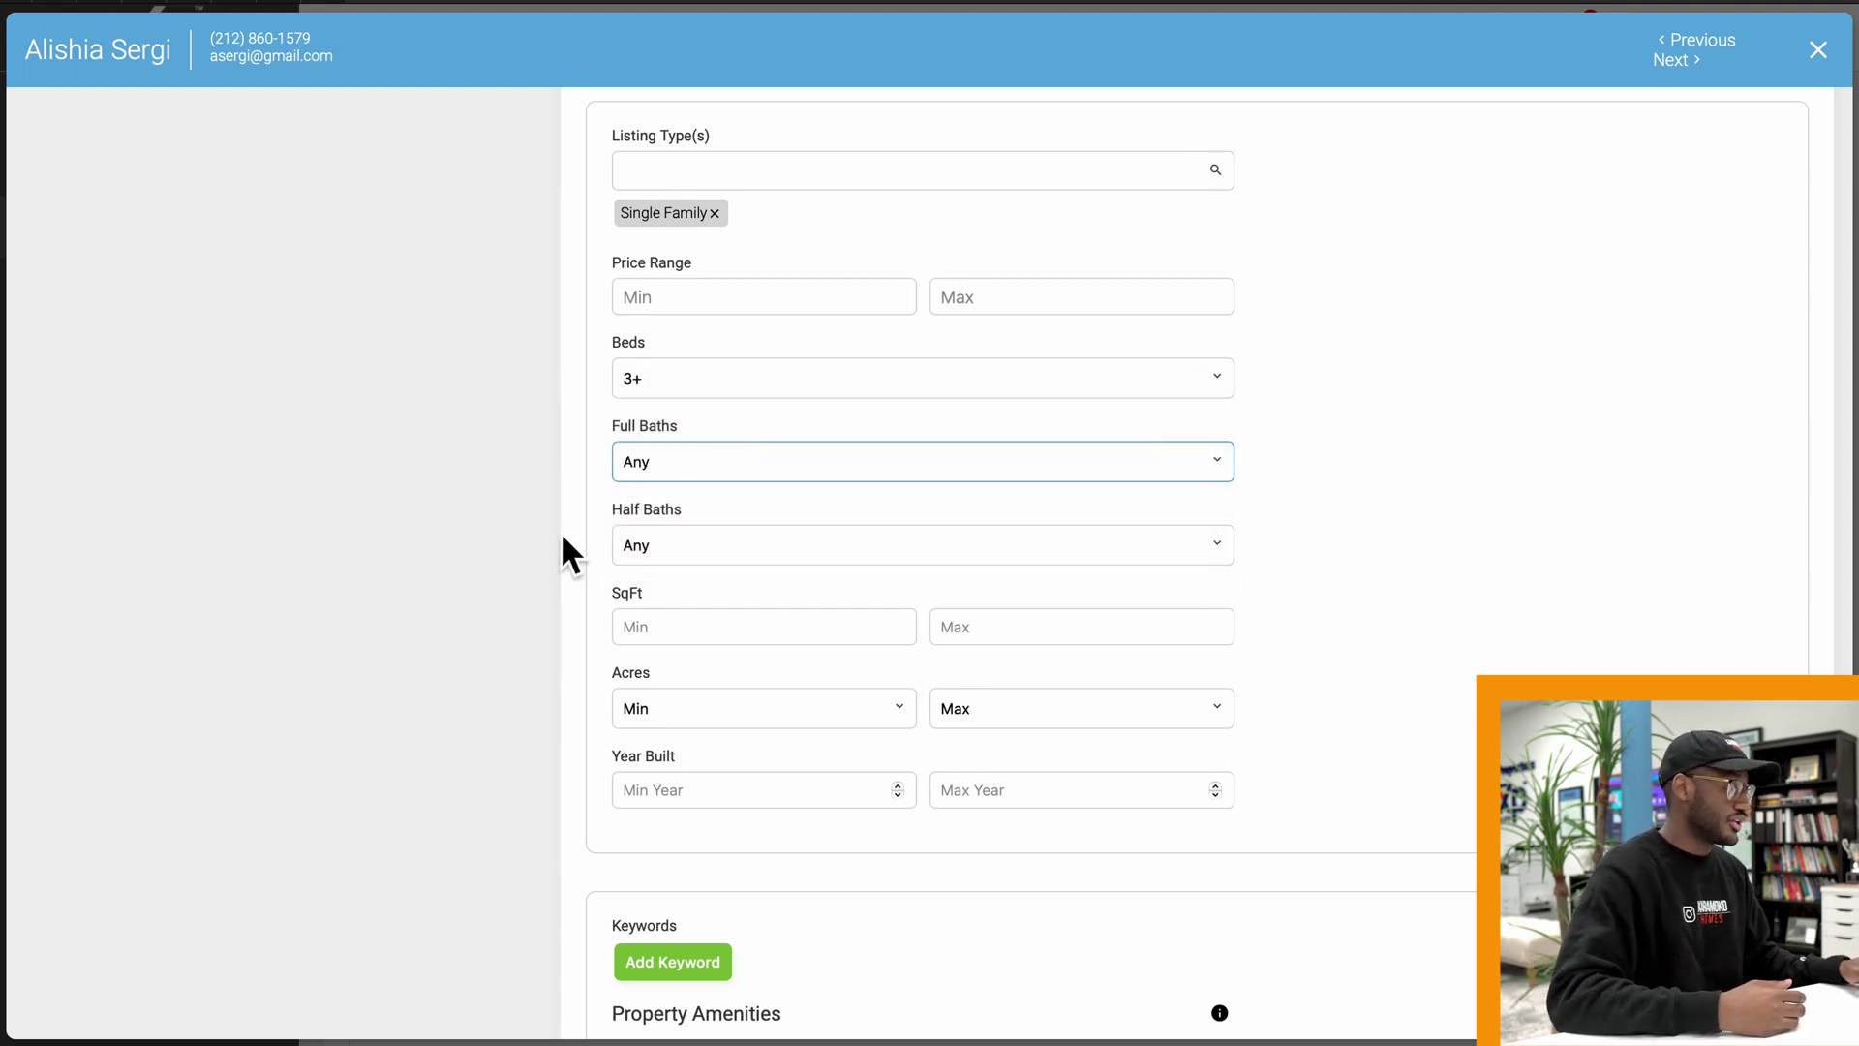
Step: Review the remaining search criteria, including square footage, acres, year built, keywords and property amenities, down to the frequency setting
scroll(563, 538, "down", 1)
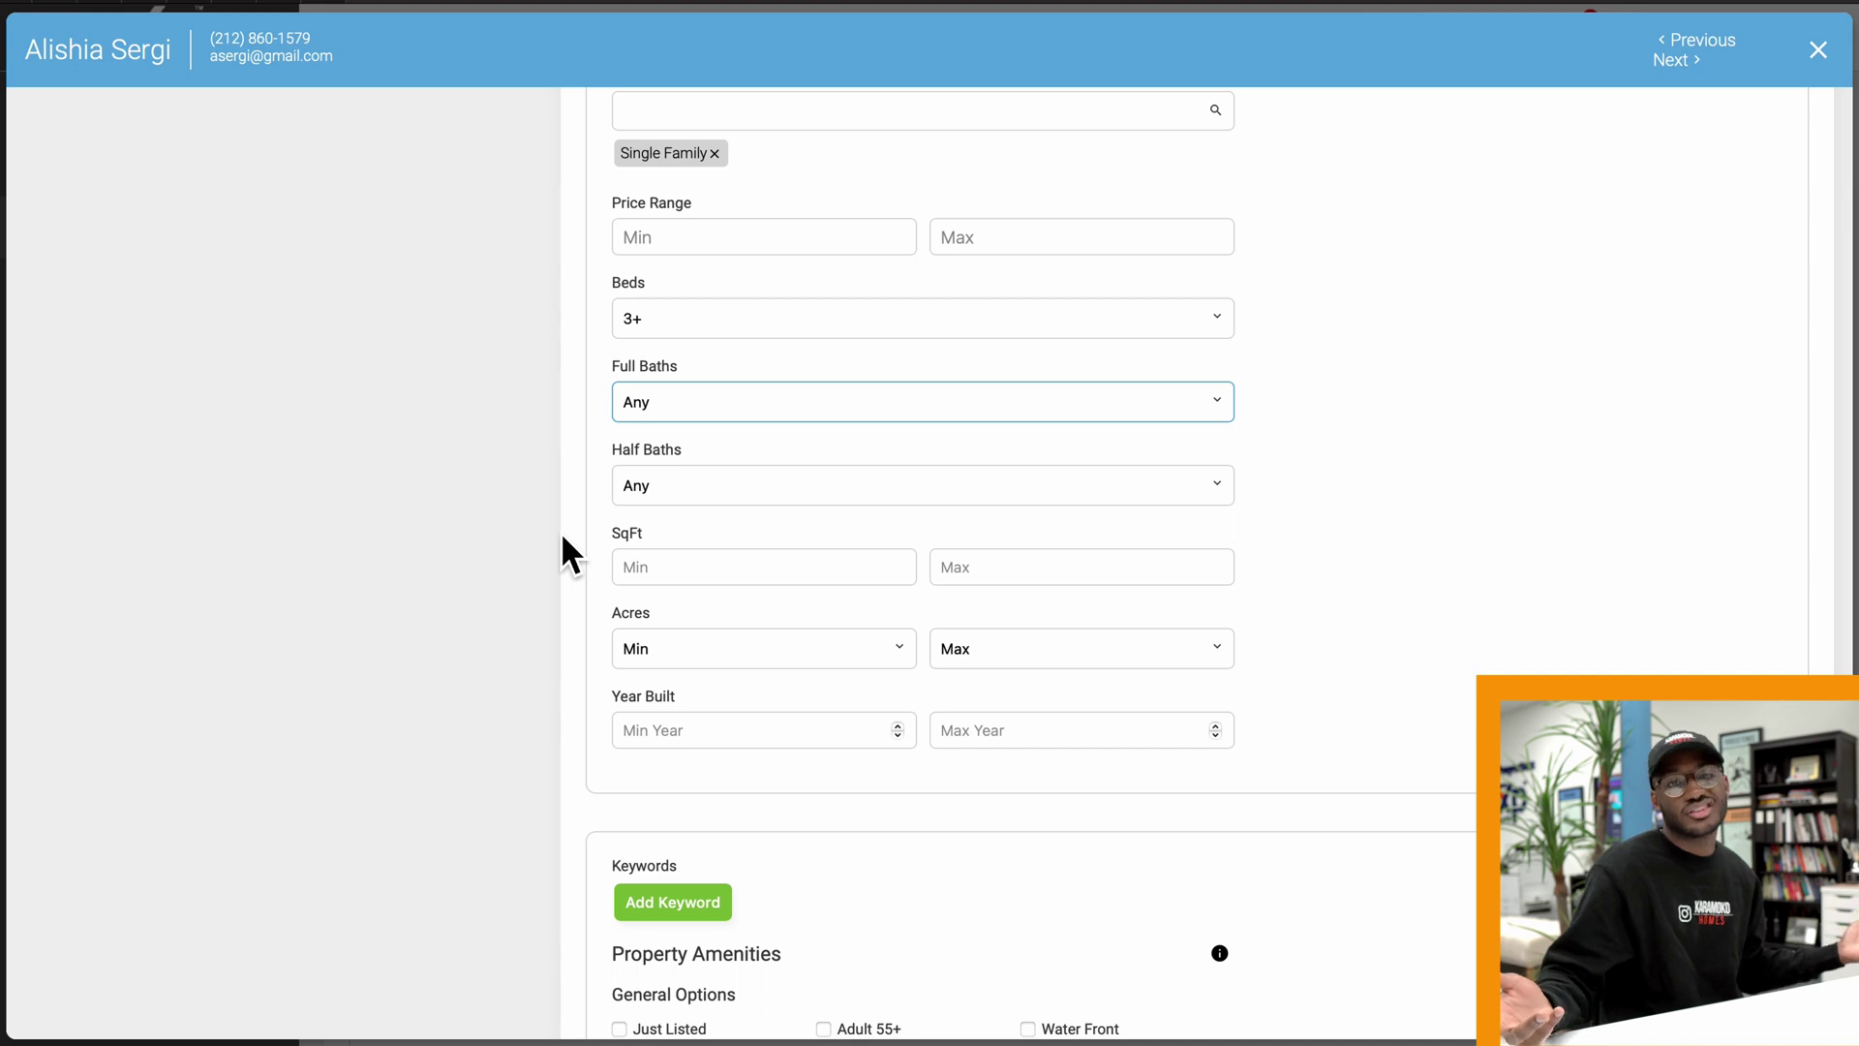
scroll(733, 595, "down", 3)
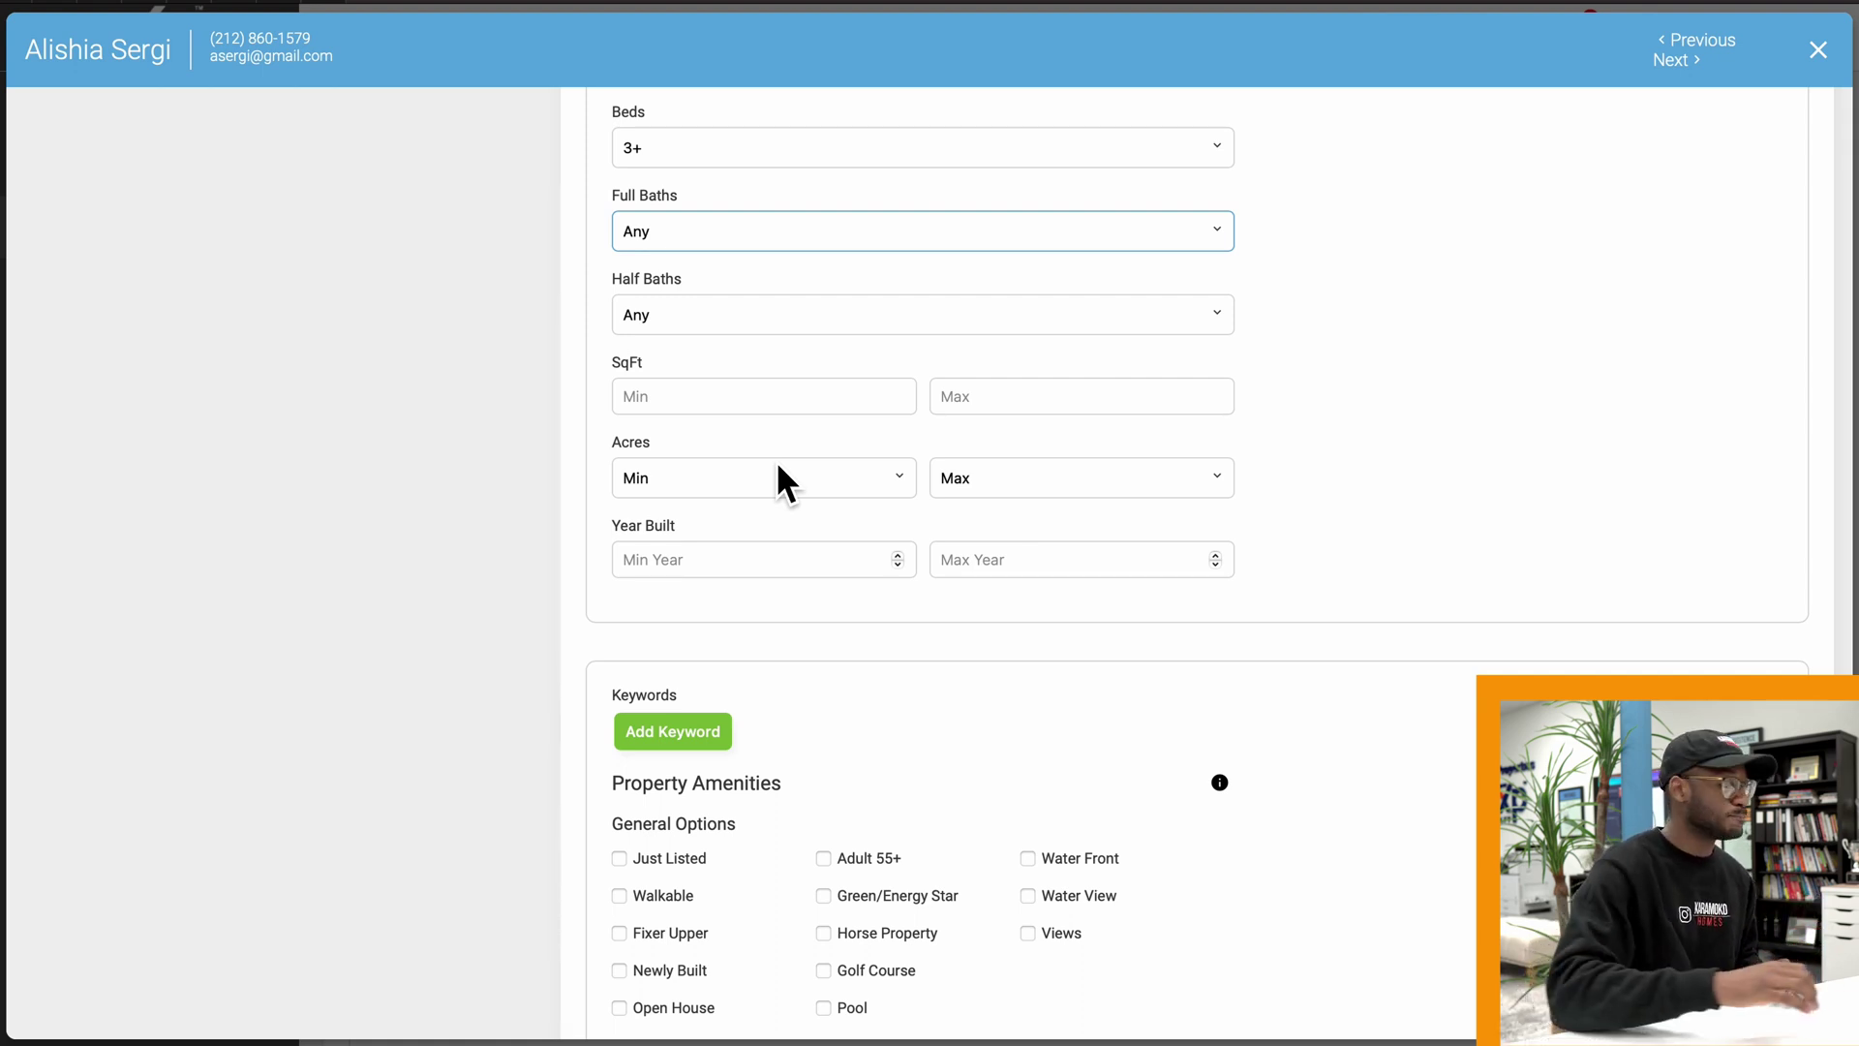
scroll(780, 474, "down", 5)
scroll(778, 467, "up", 3)
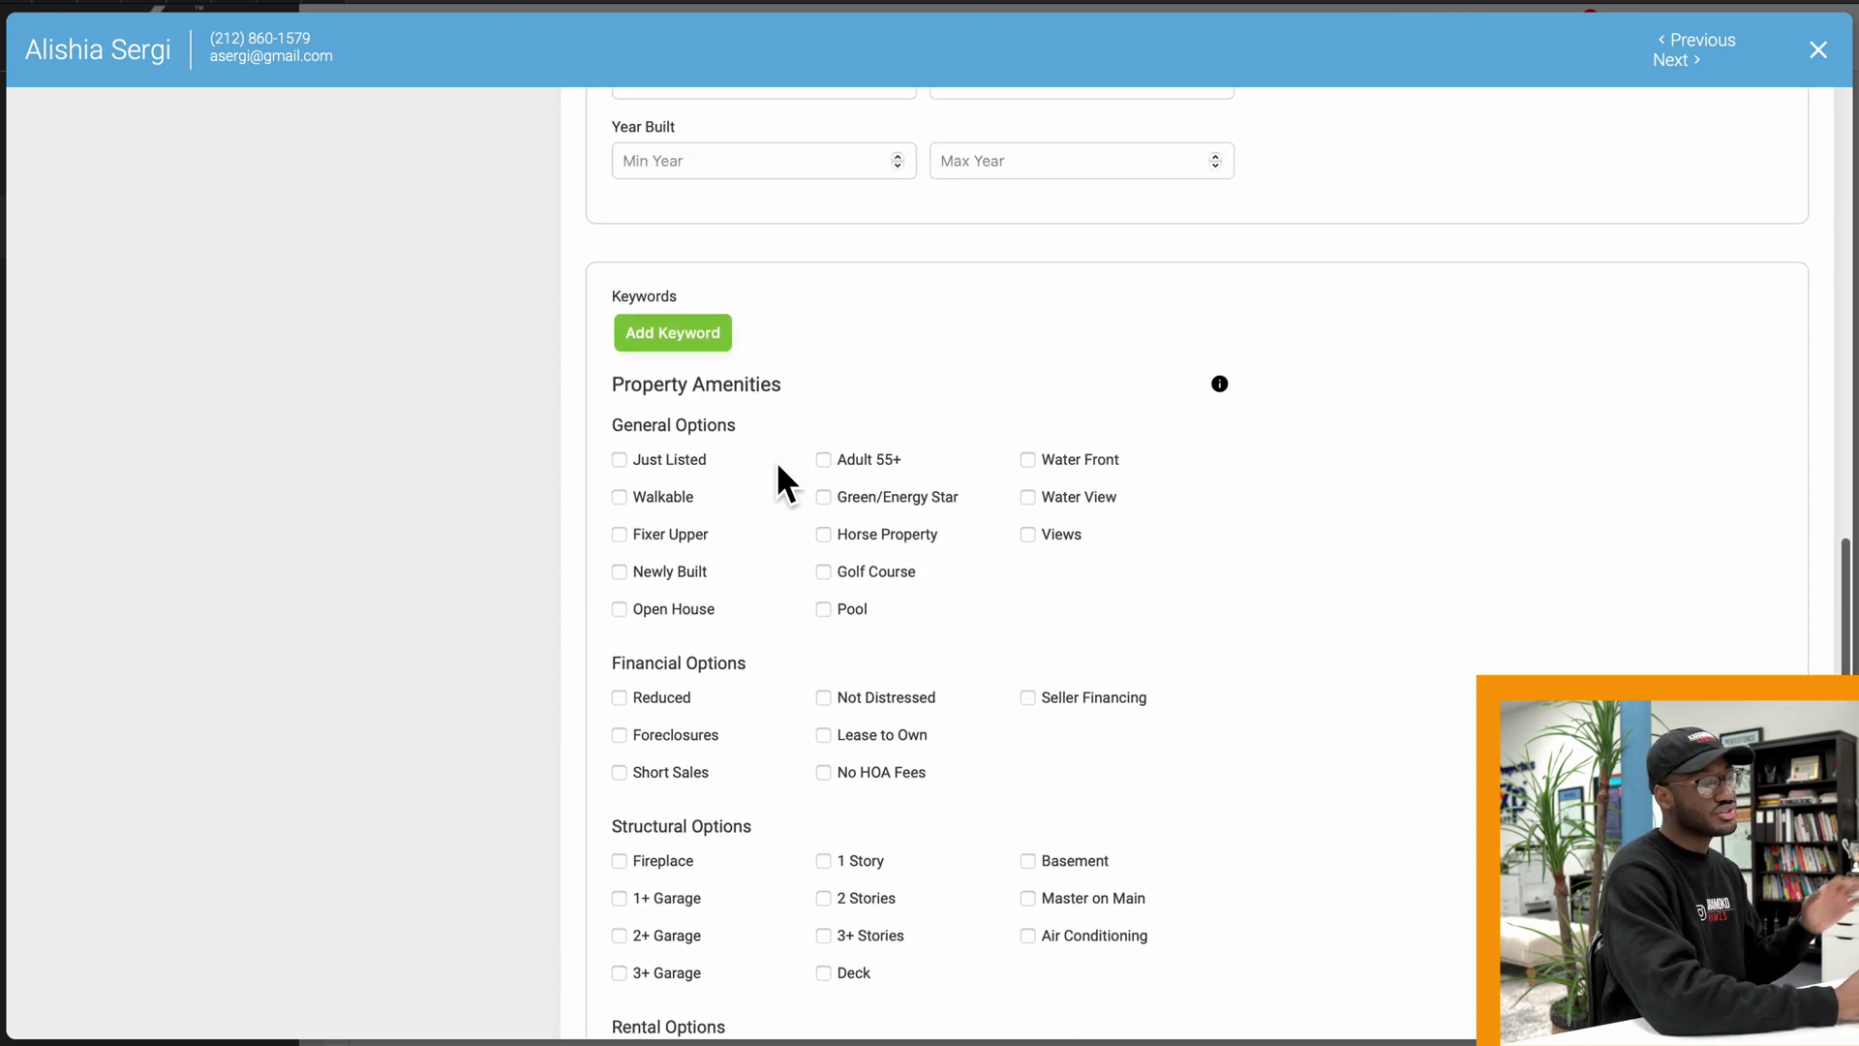
scroll(775, 461, "down", 3)
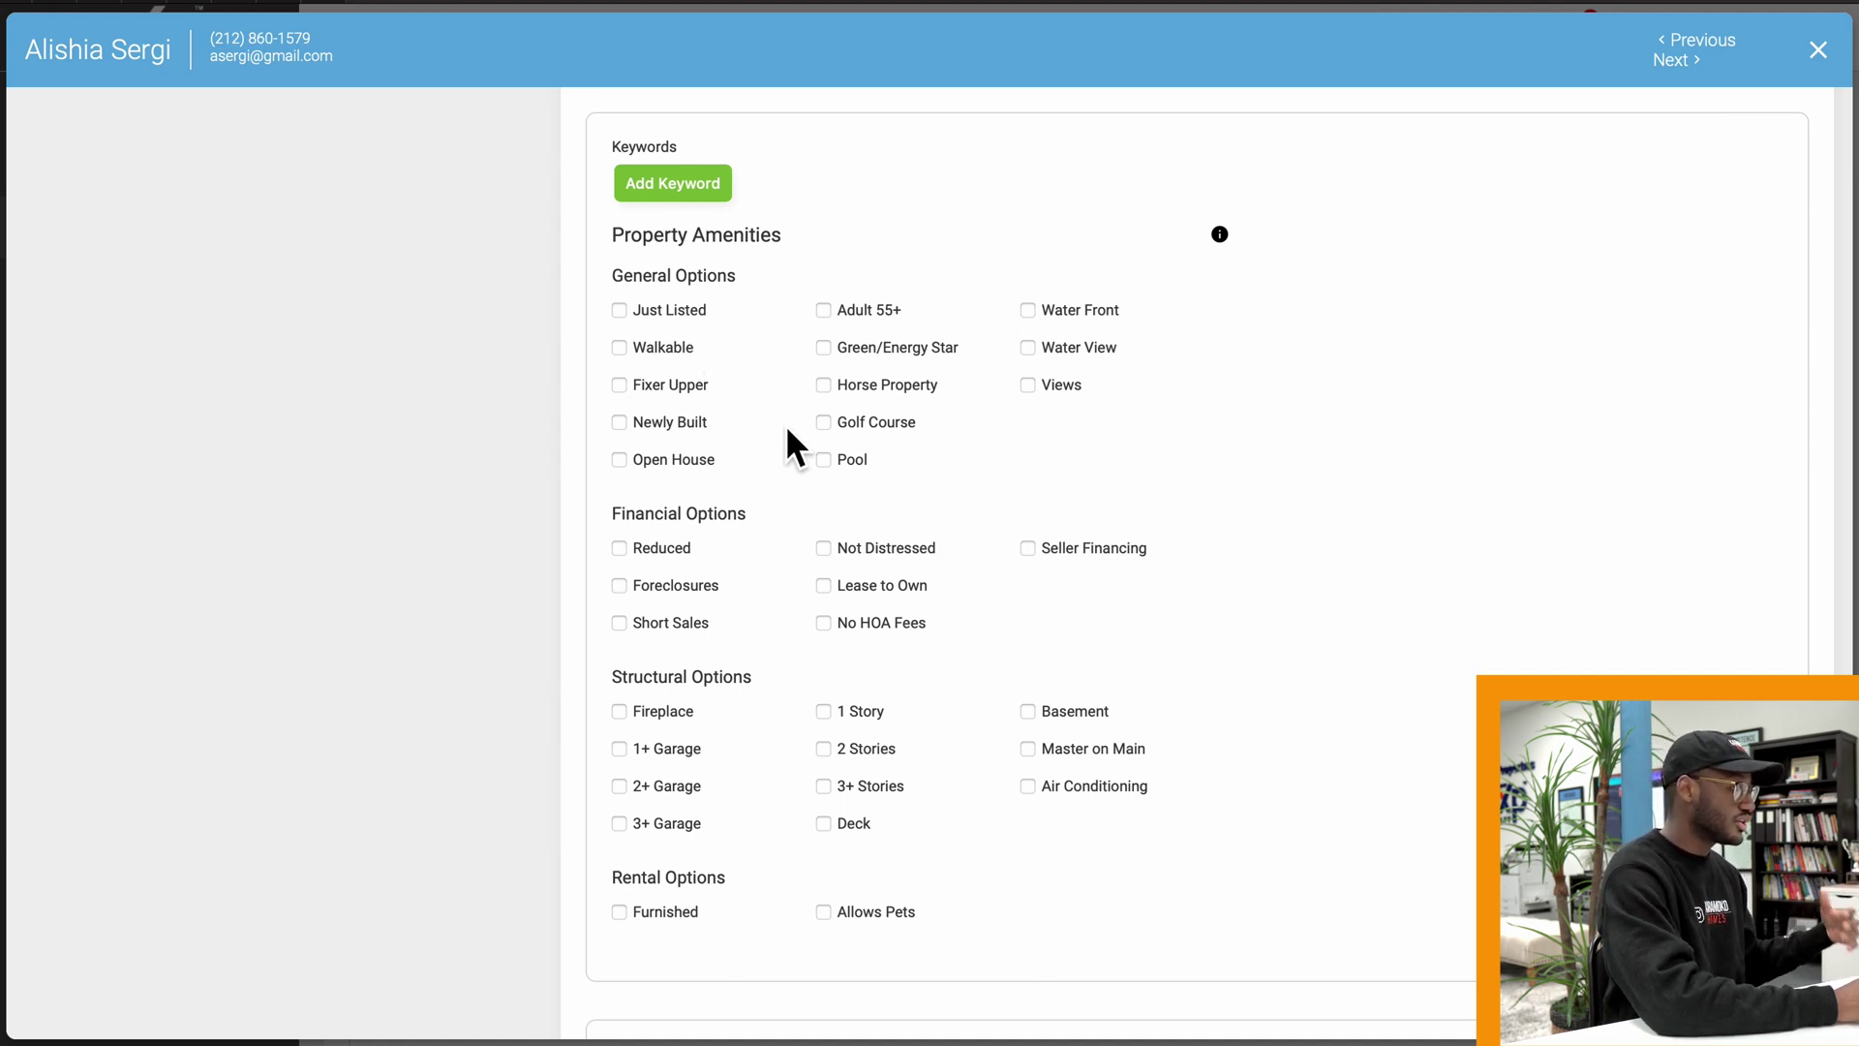
scroll(787, 424, "down", 2)
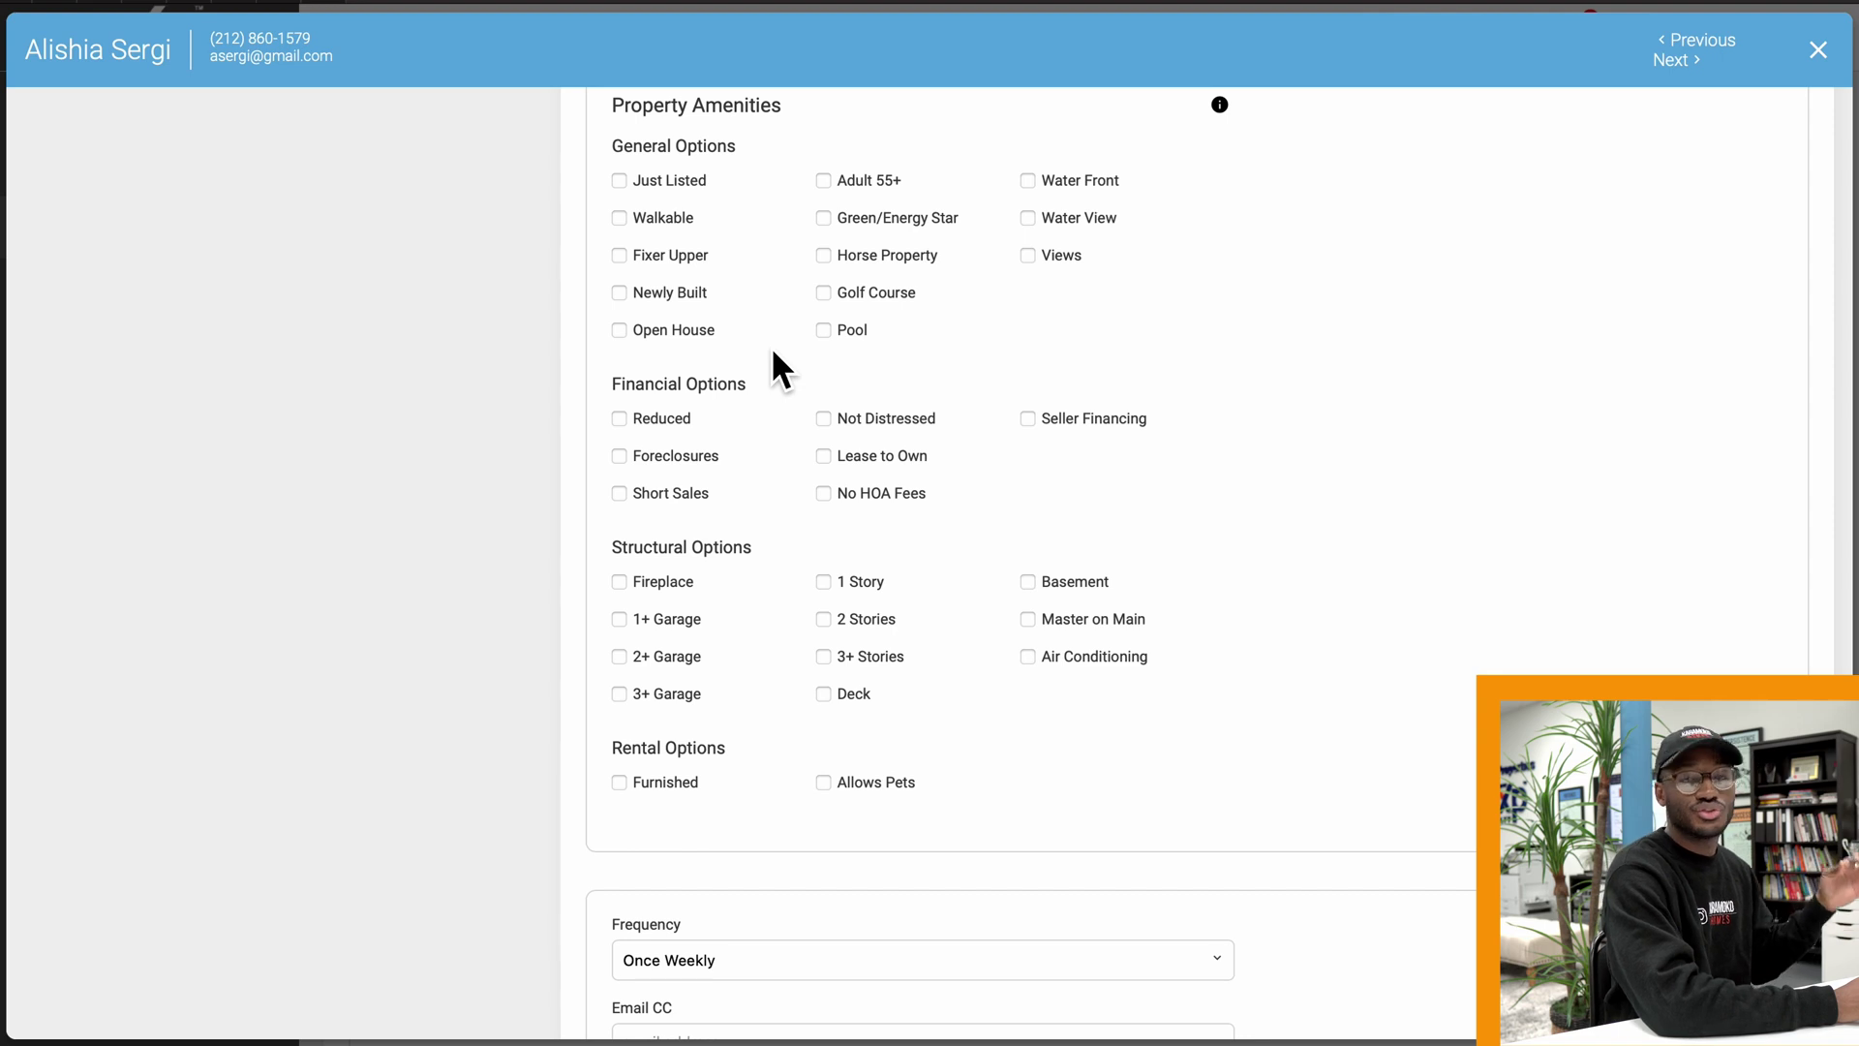
scroll(771, 345, "down", 2)
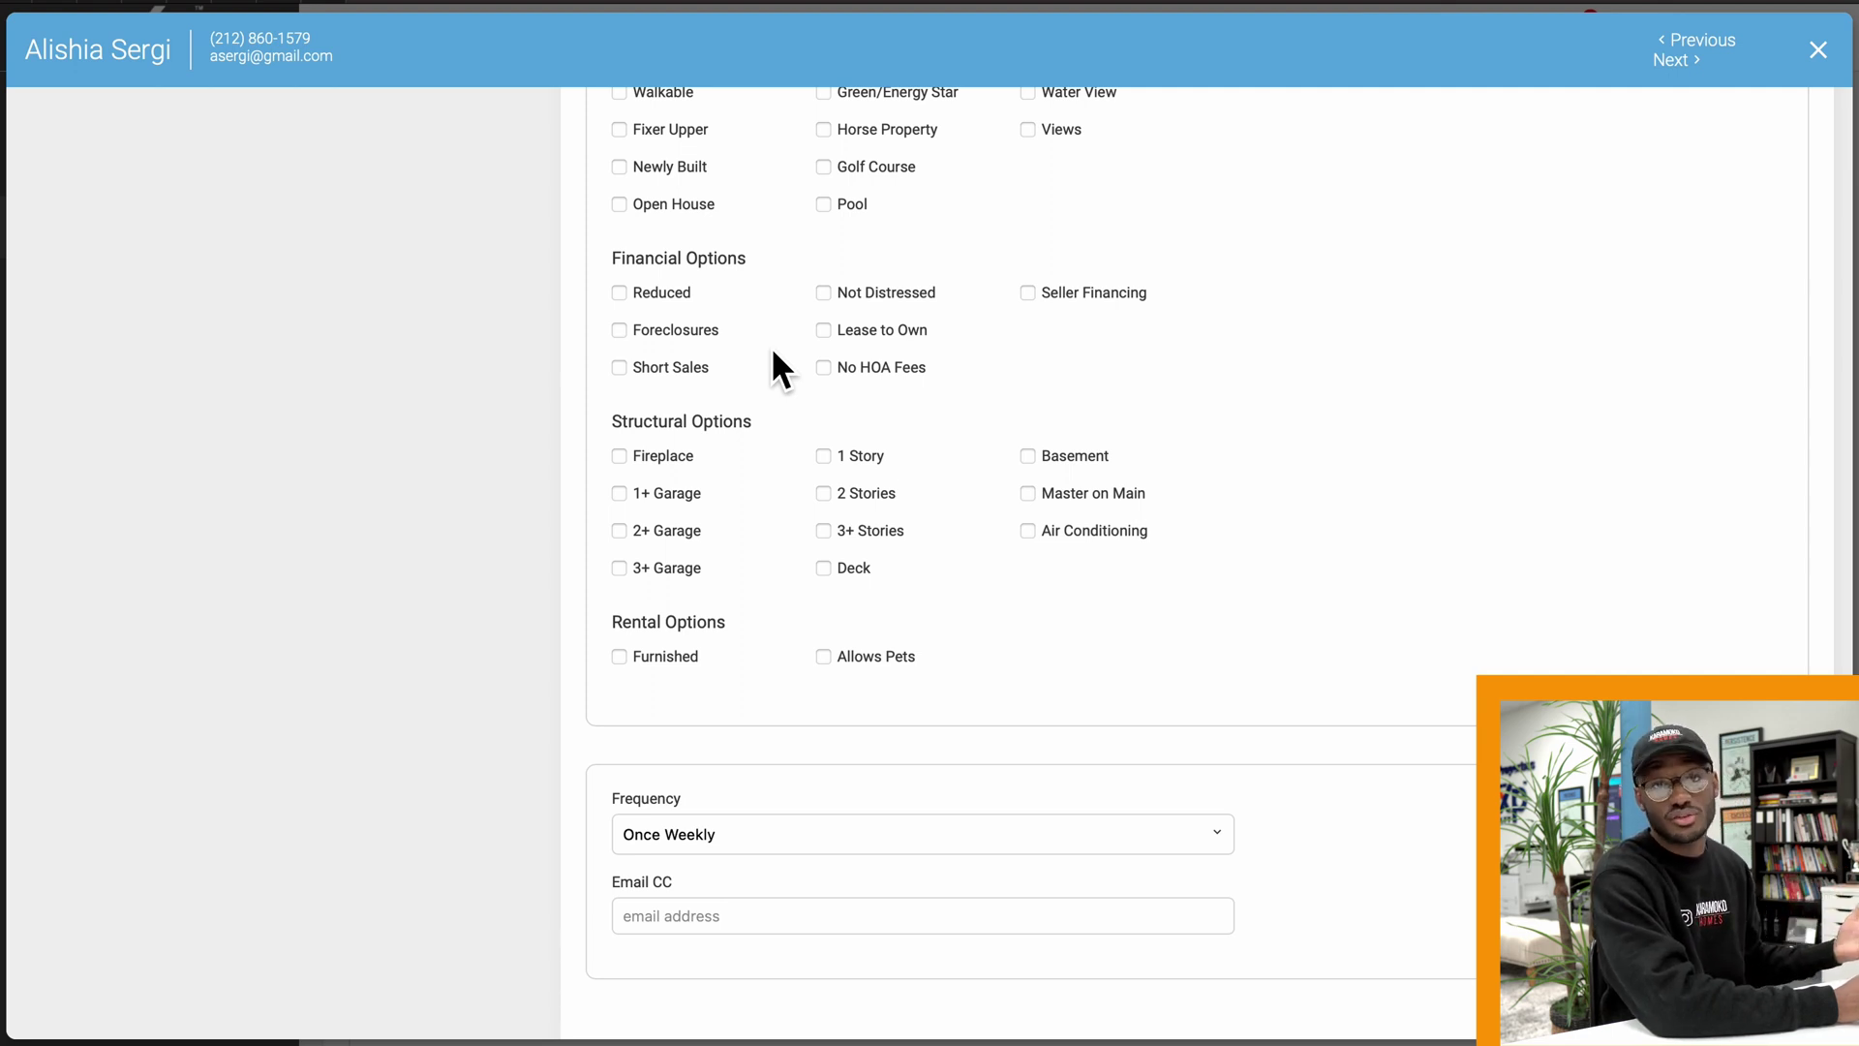
scroll(782, 367, "down", 2)
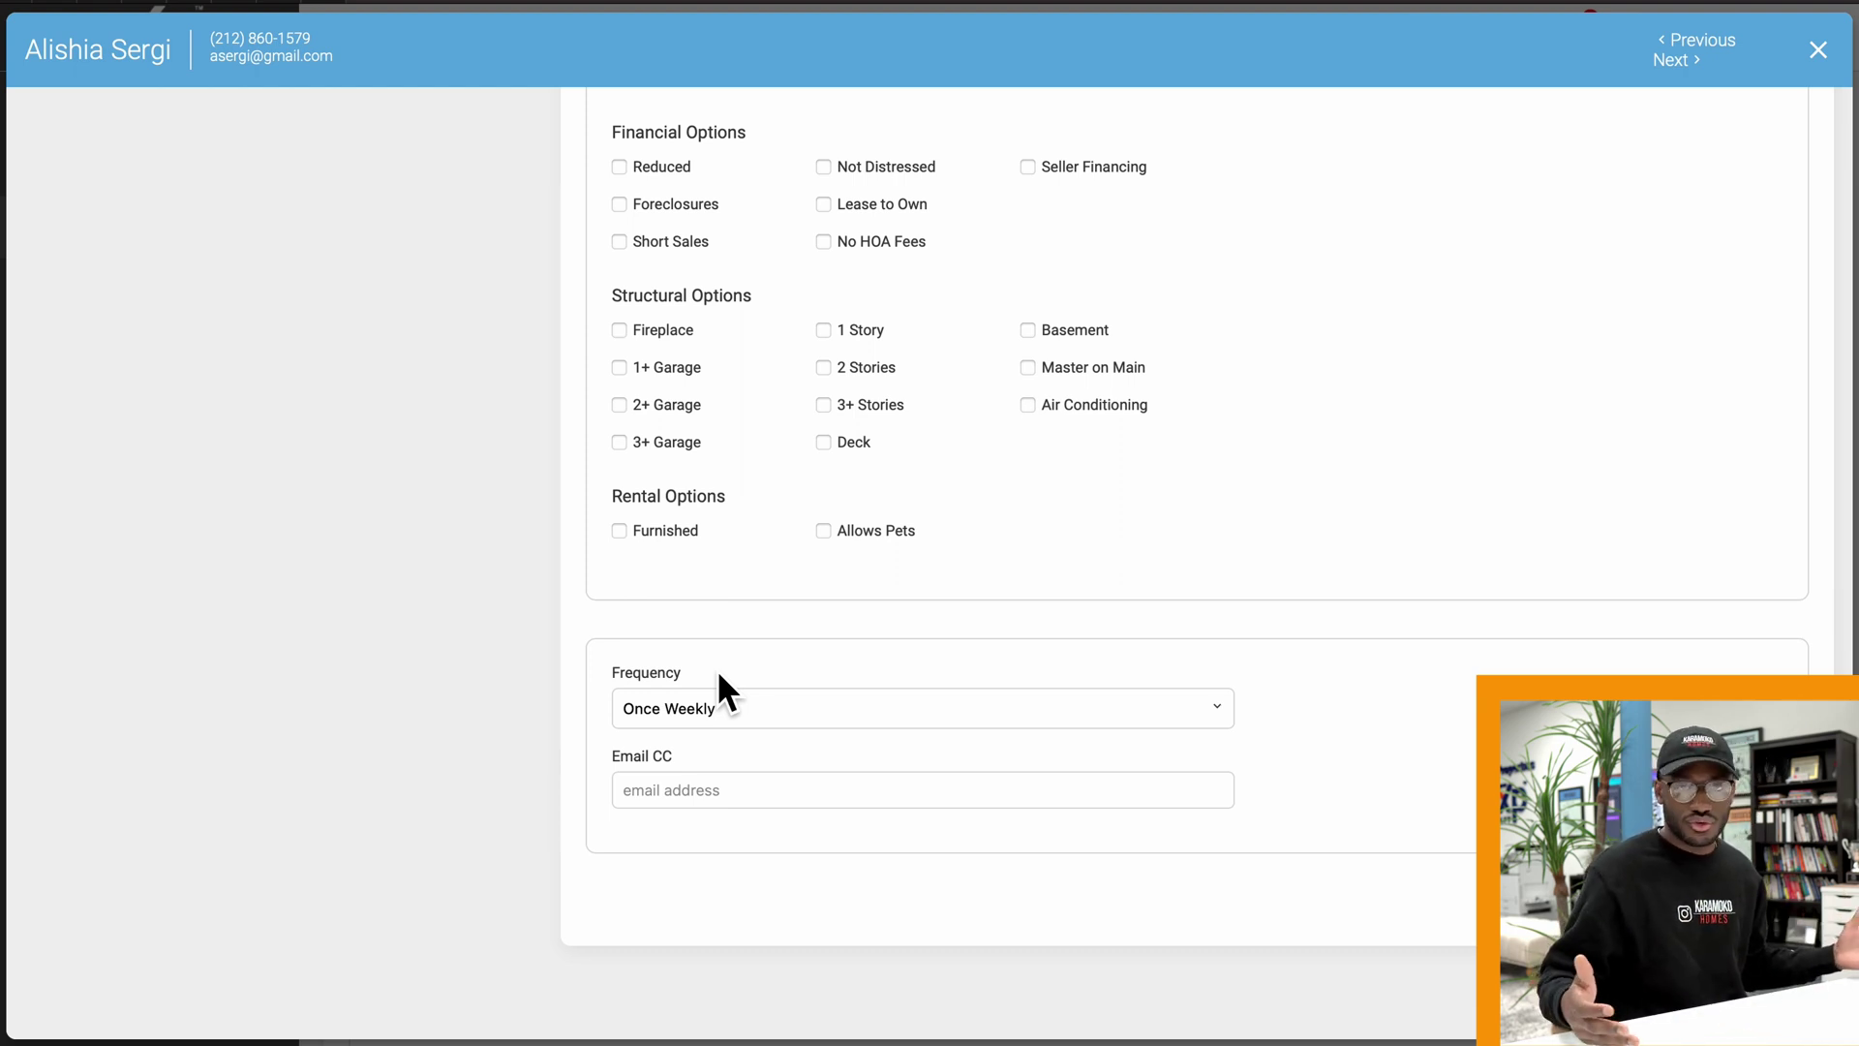
Step: Set the alert frequency to Twice Weekly, return it to Once Weekly, and leave the Email CC field empty
left_click(714, 705)
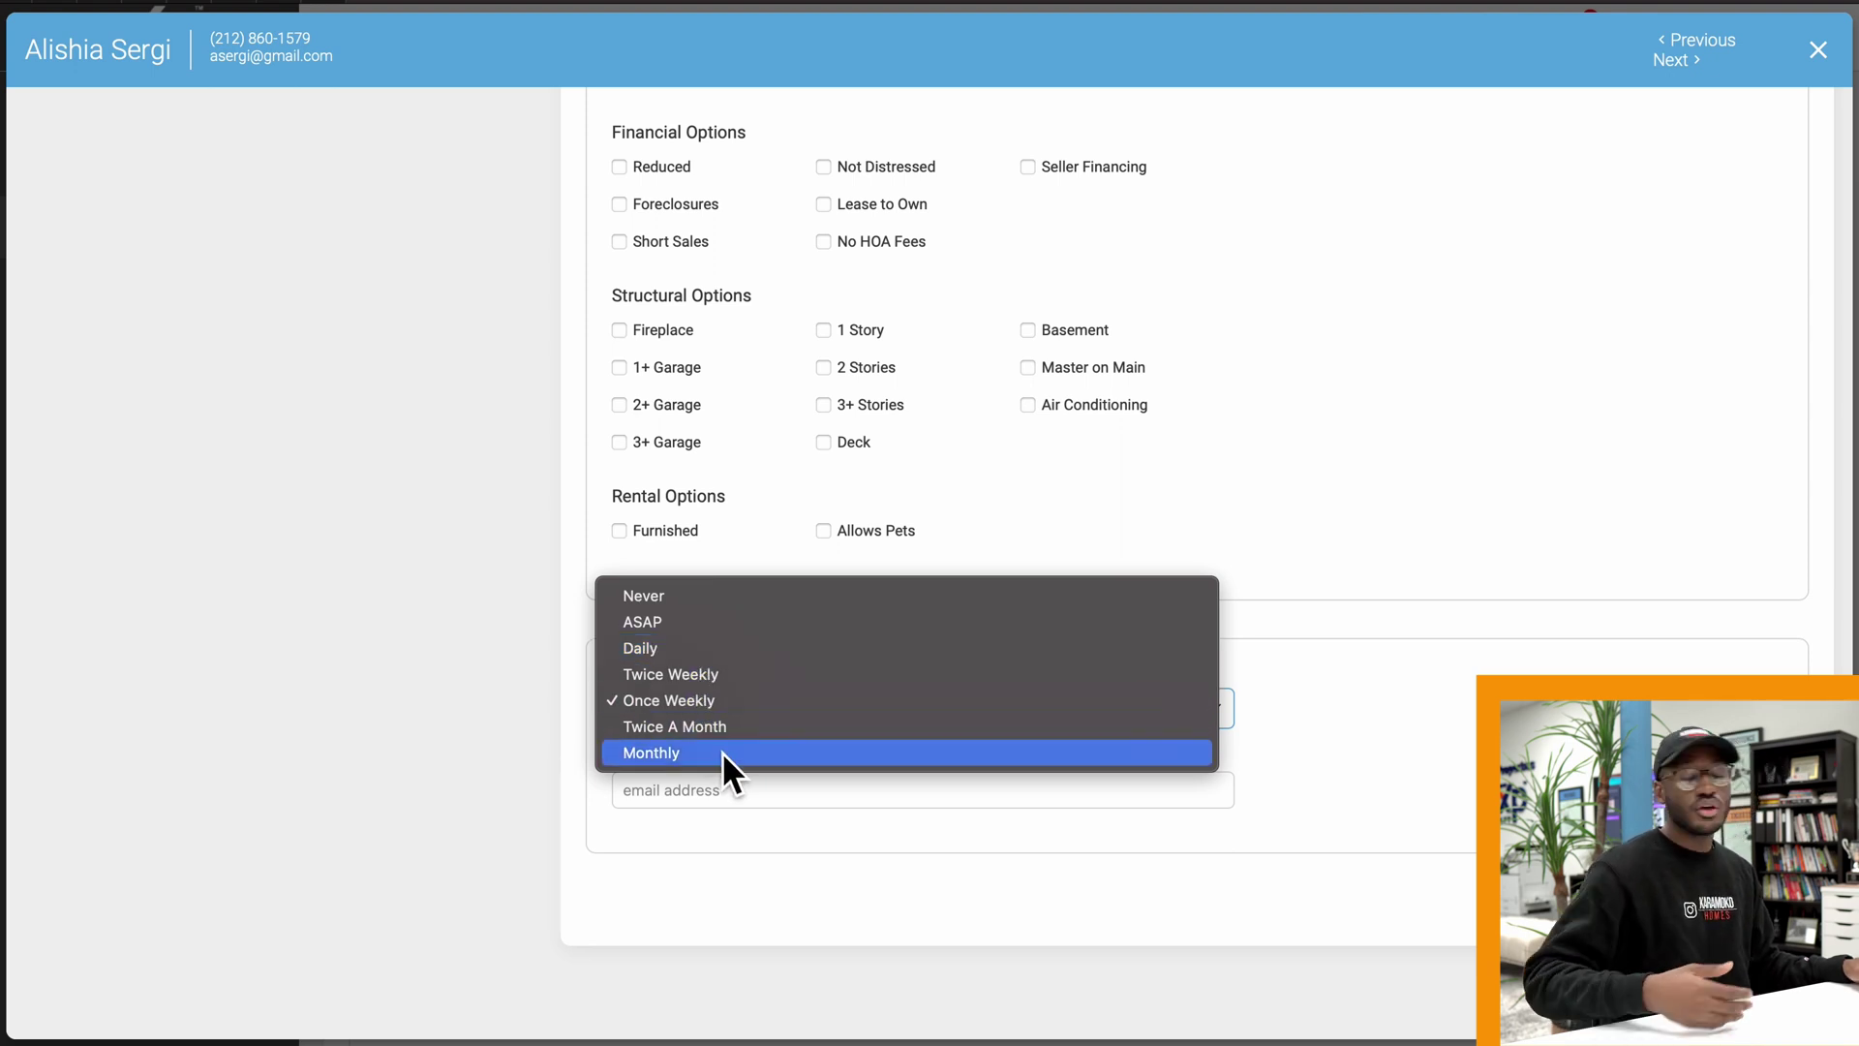
left_click(695, 676)
left_click(672, 703)
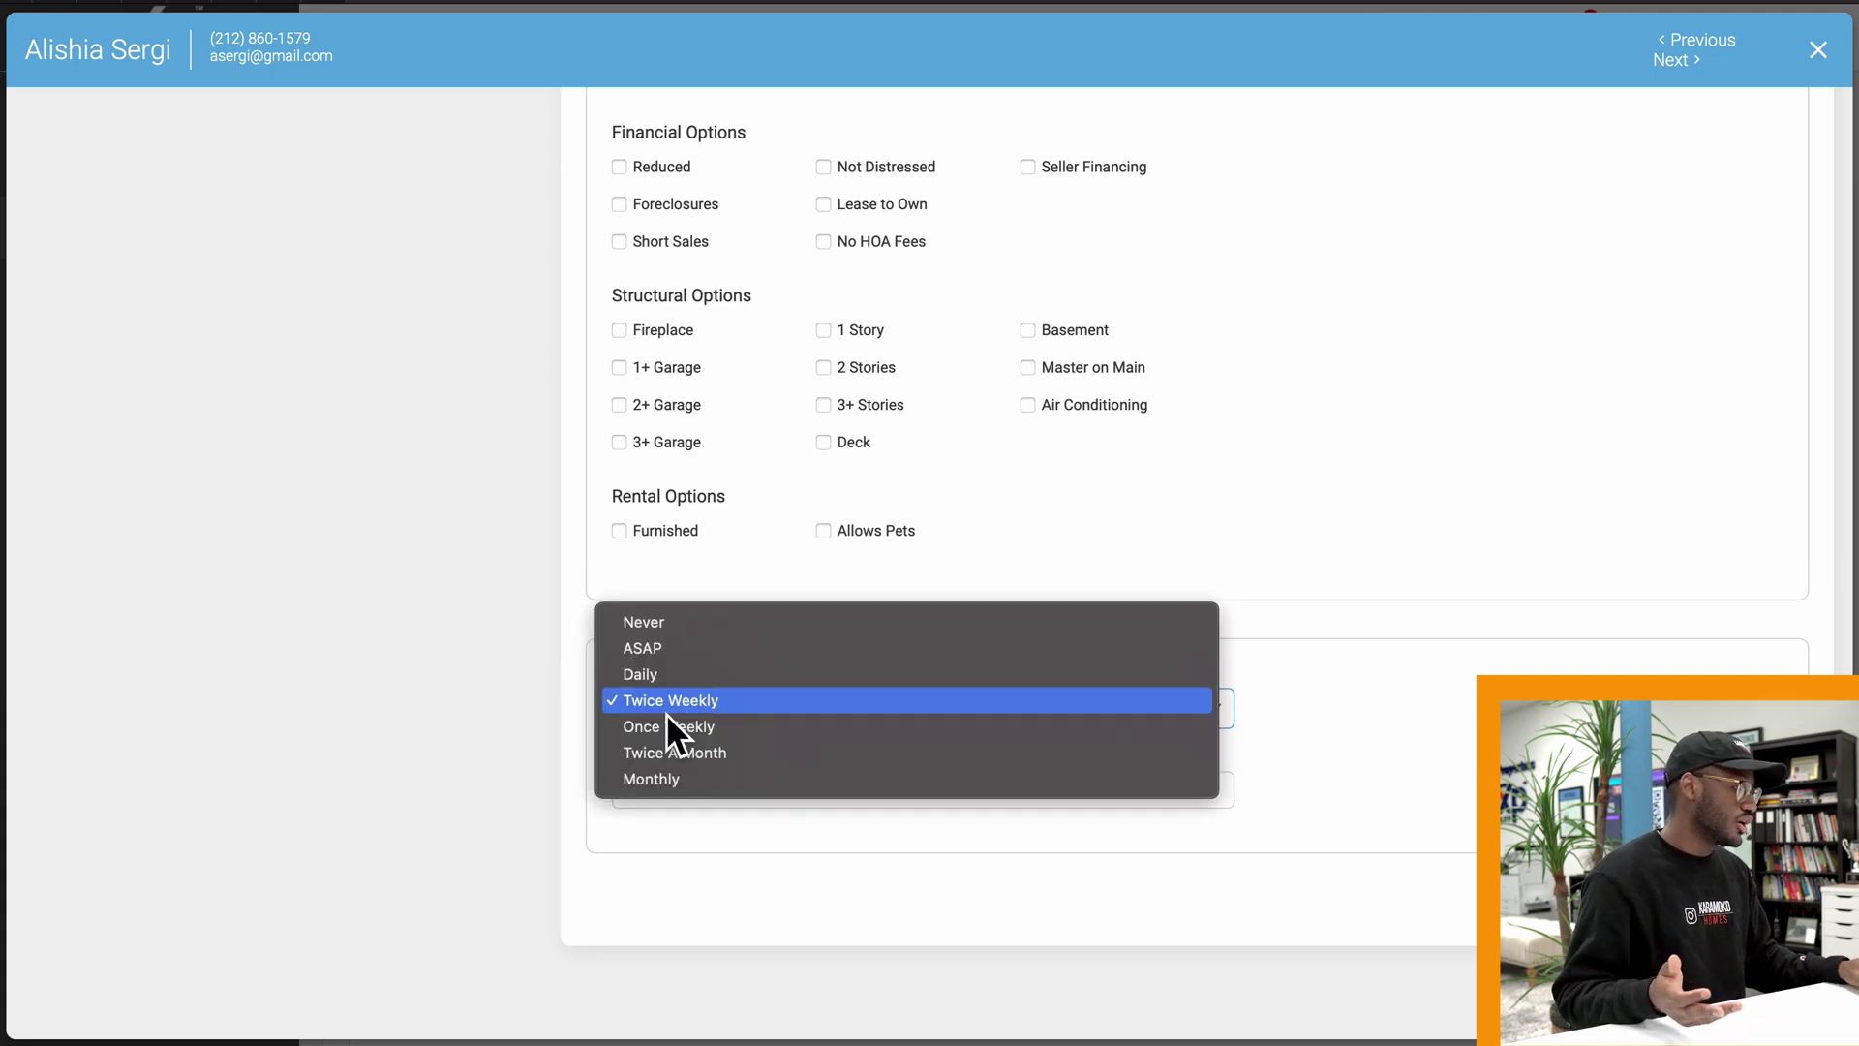
left_click(699, 732)
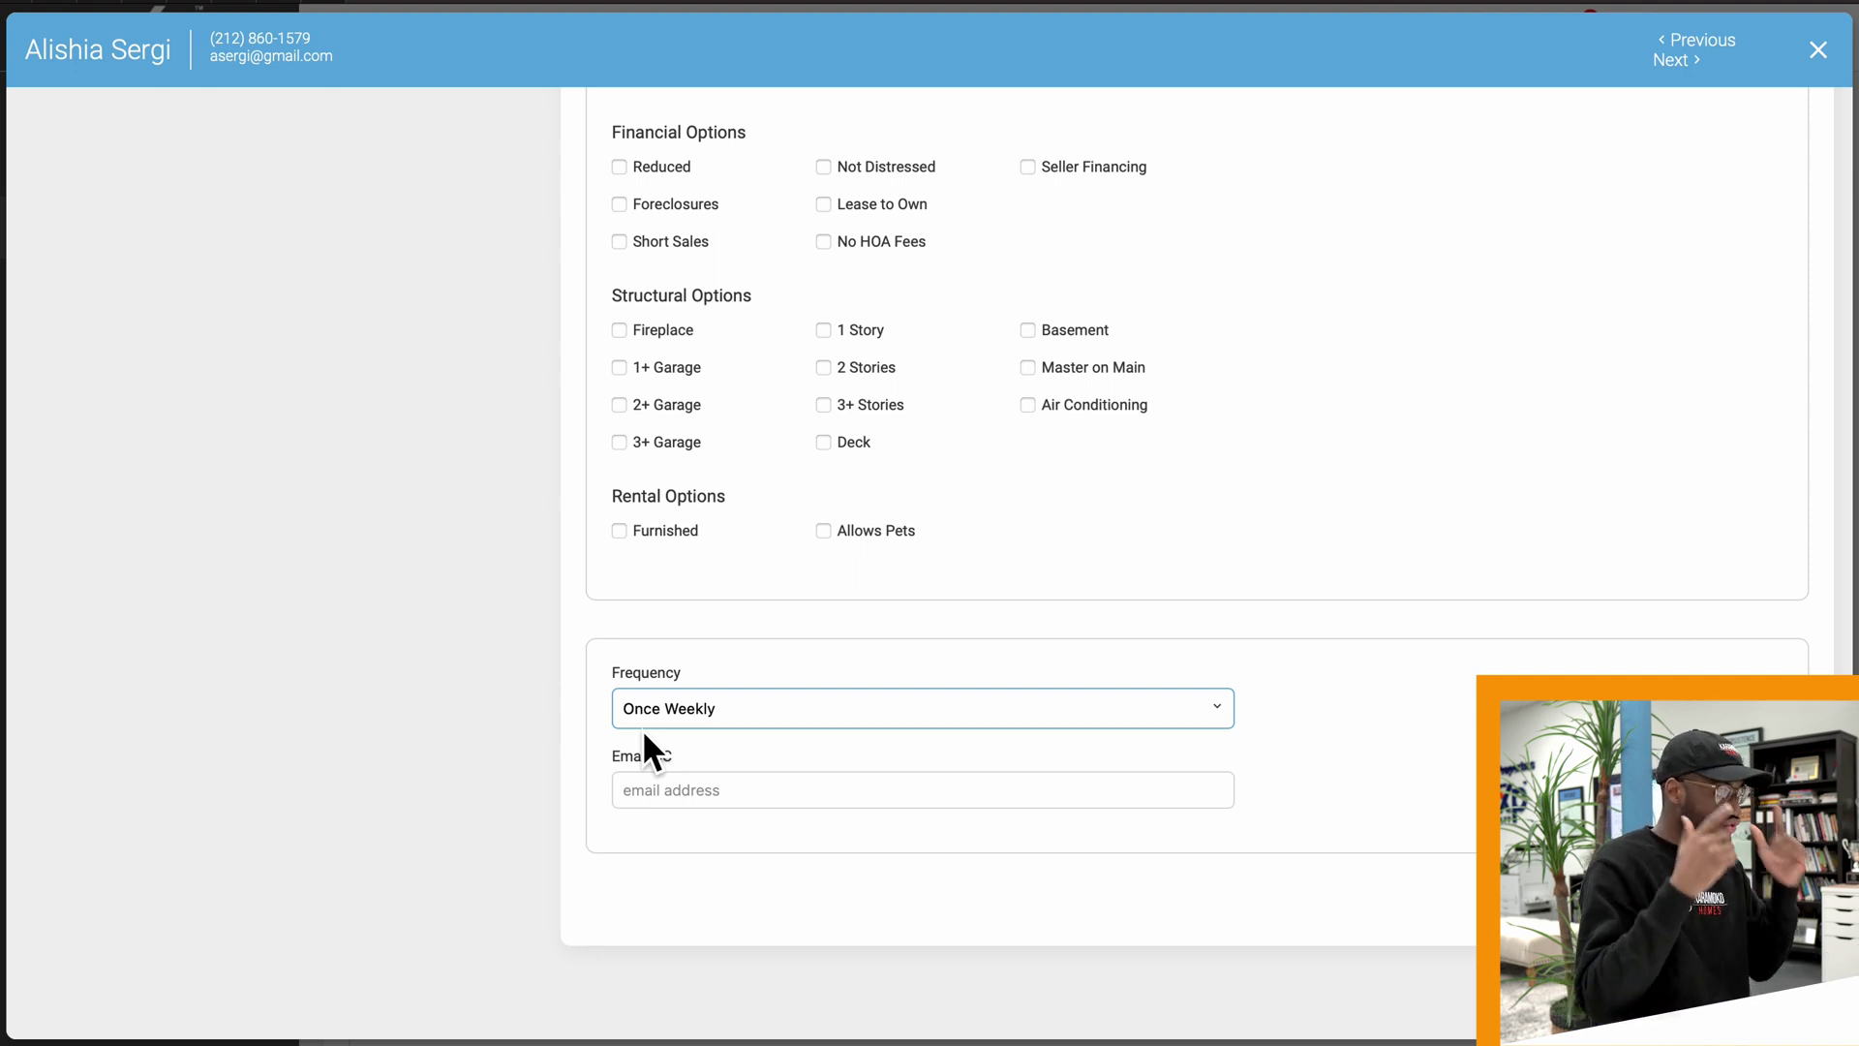
left_click(653, 790)
left_click(580, 817)
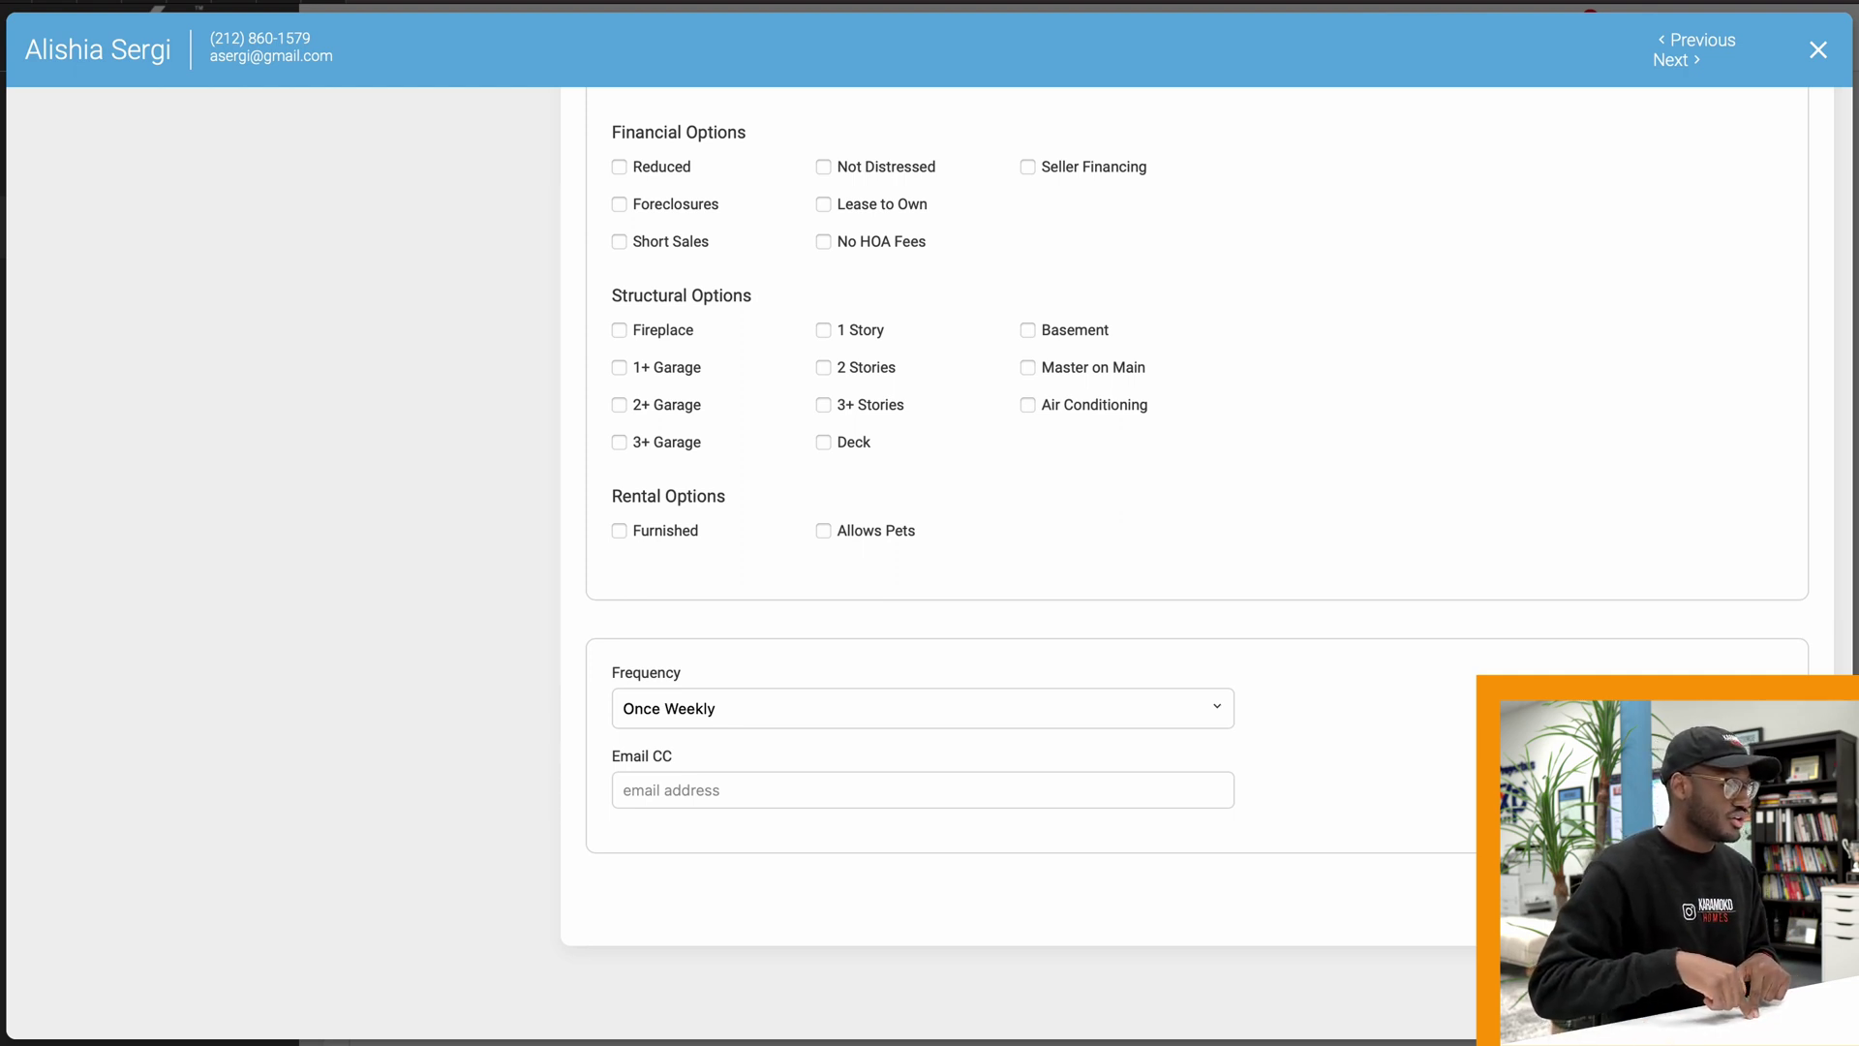
Step: Switch the alert frequency to Daily and Monthly and return it to Once Weekly
left_click(740, 717)
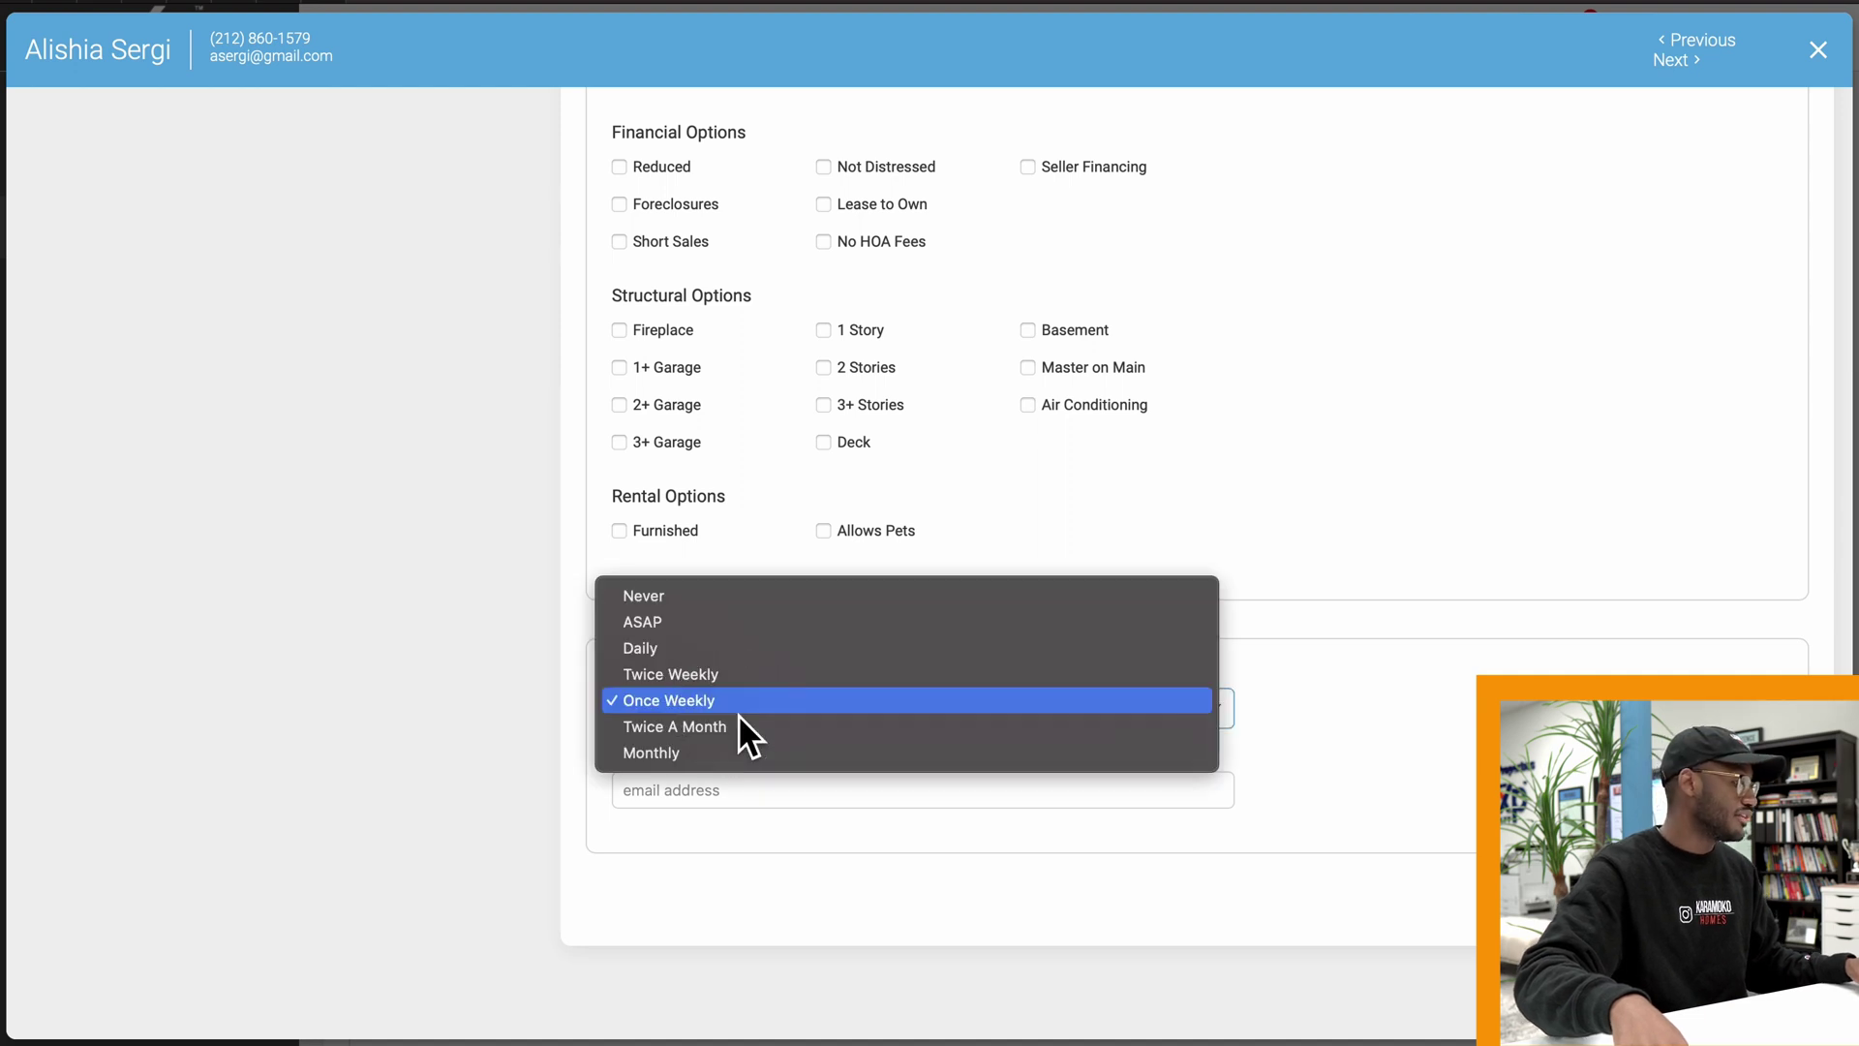
left_click(736, 654)
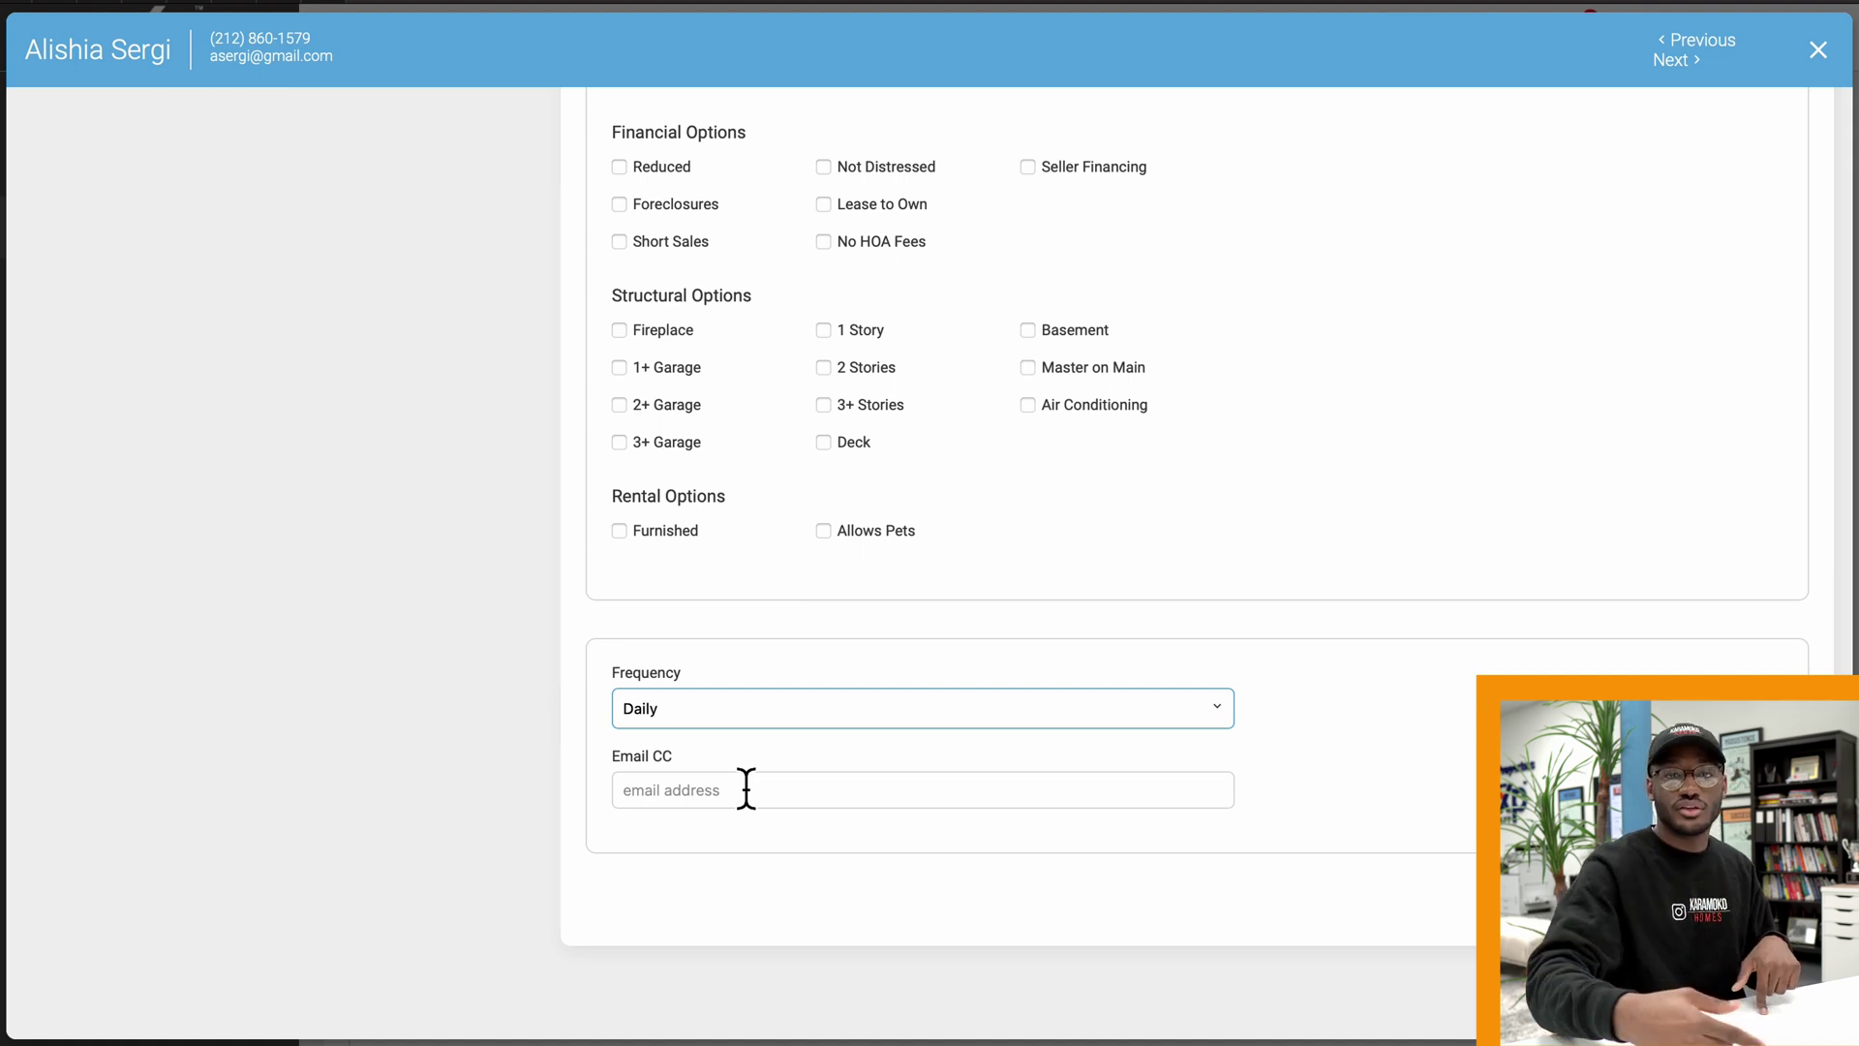
left_click(697, 716)
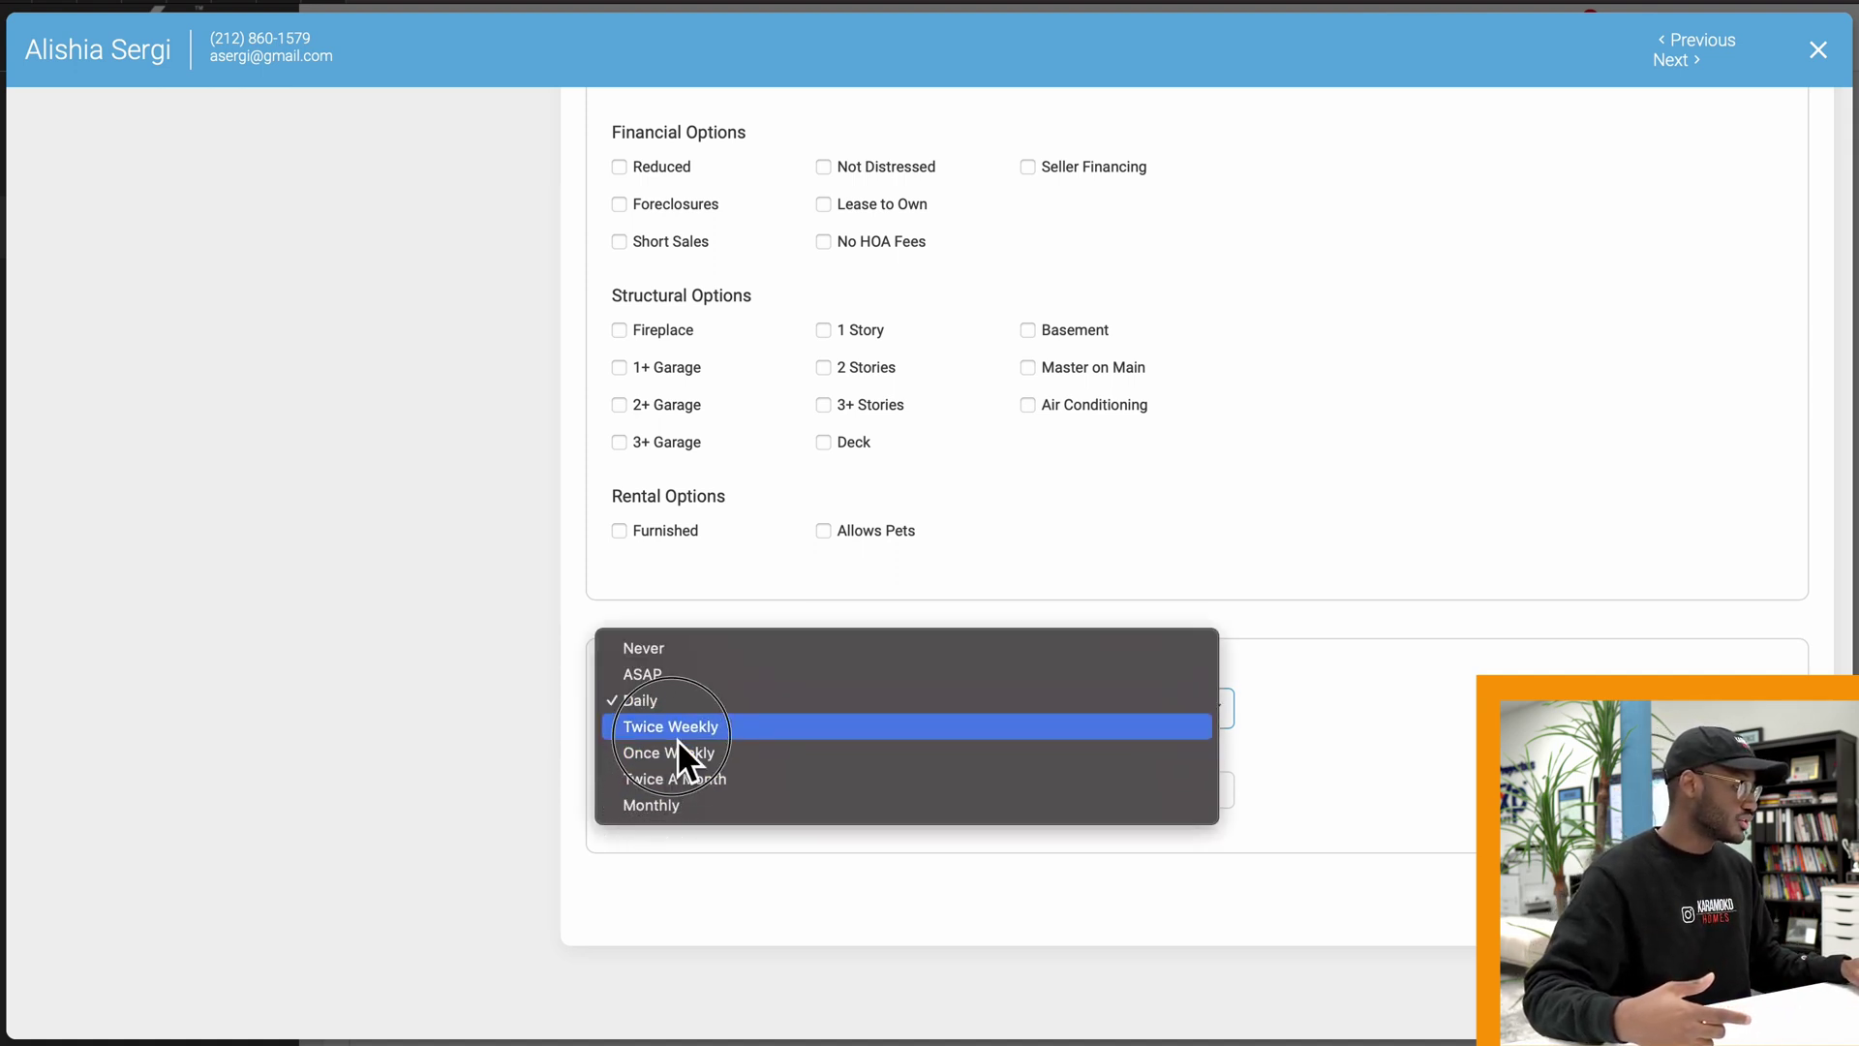
left_click(666, 804)
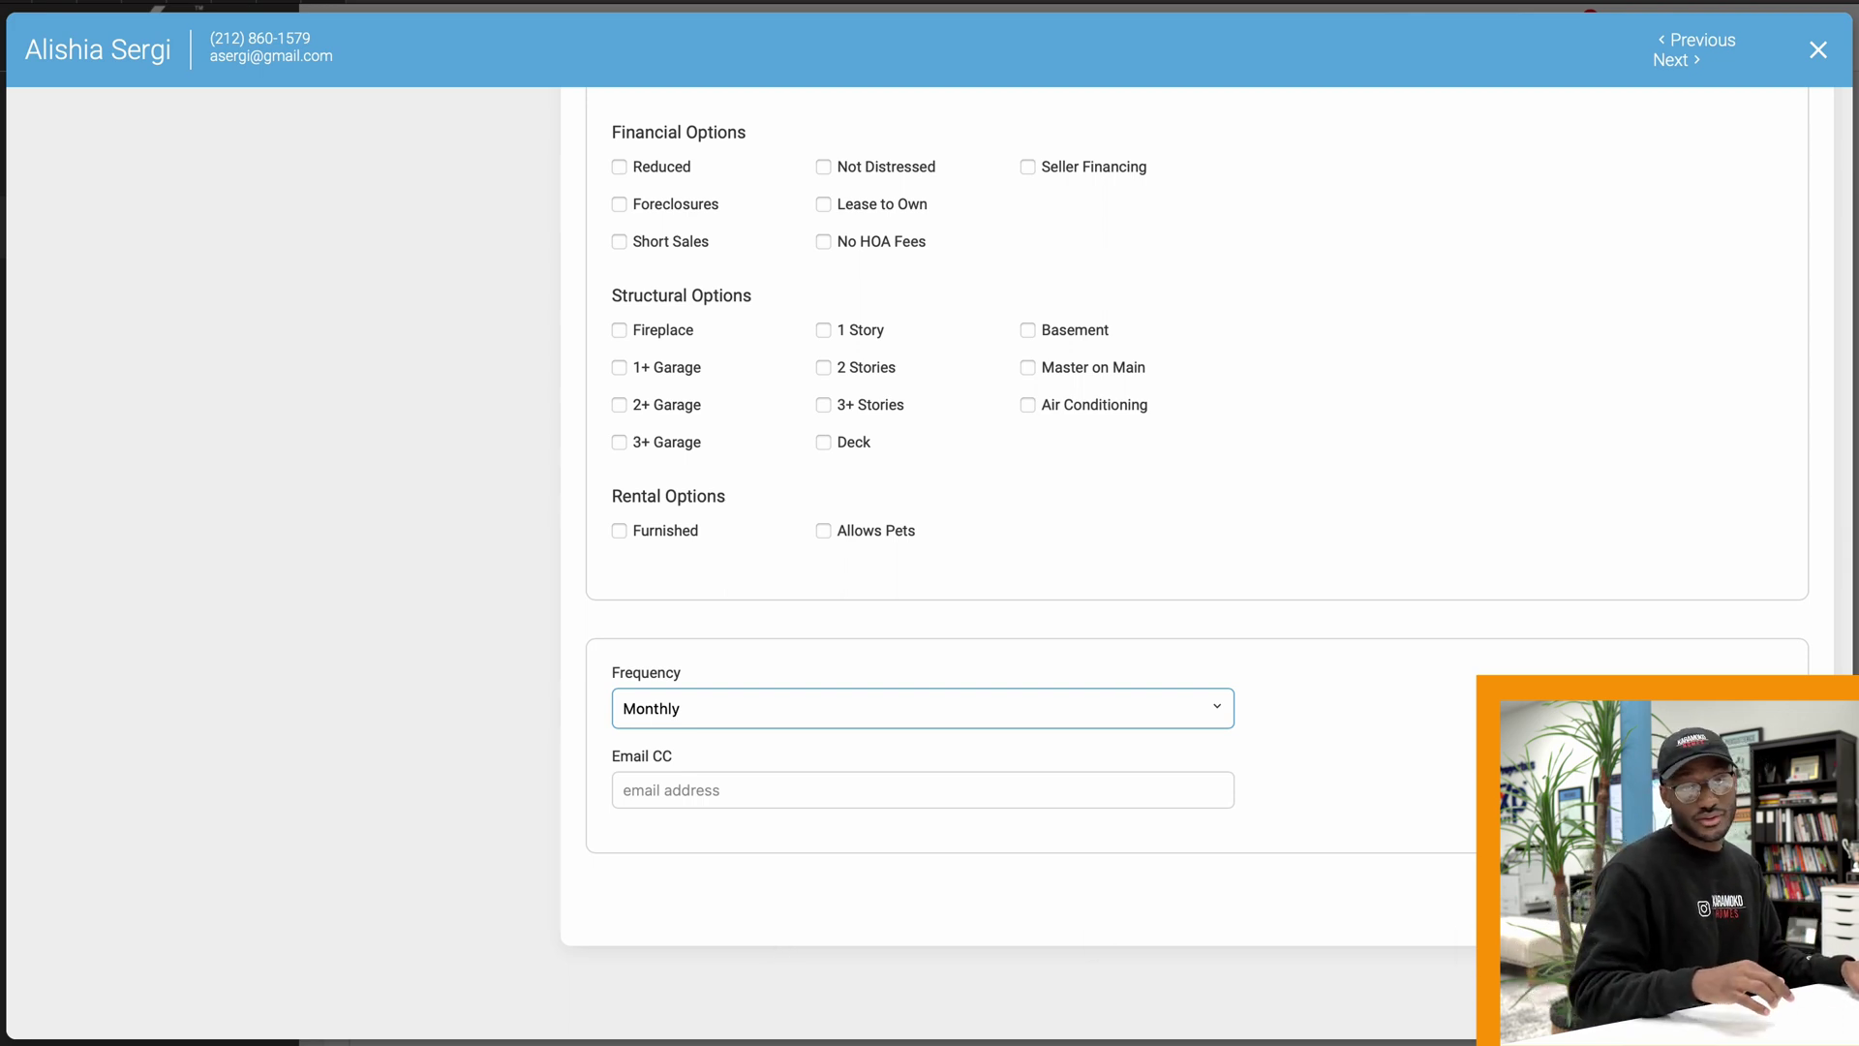
left_click(1025, 717)
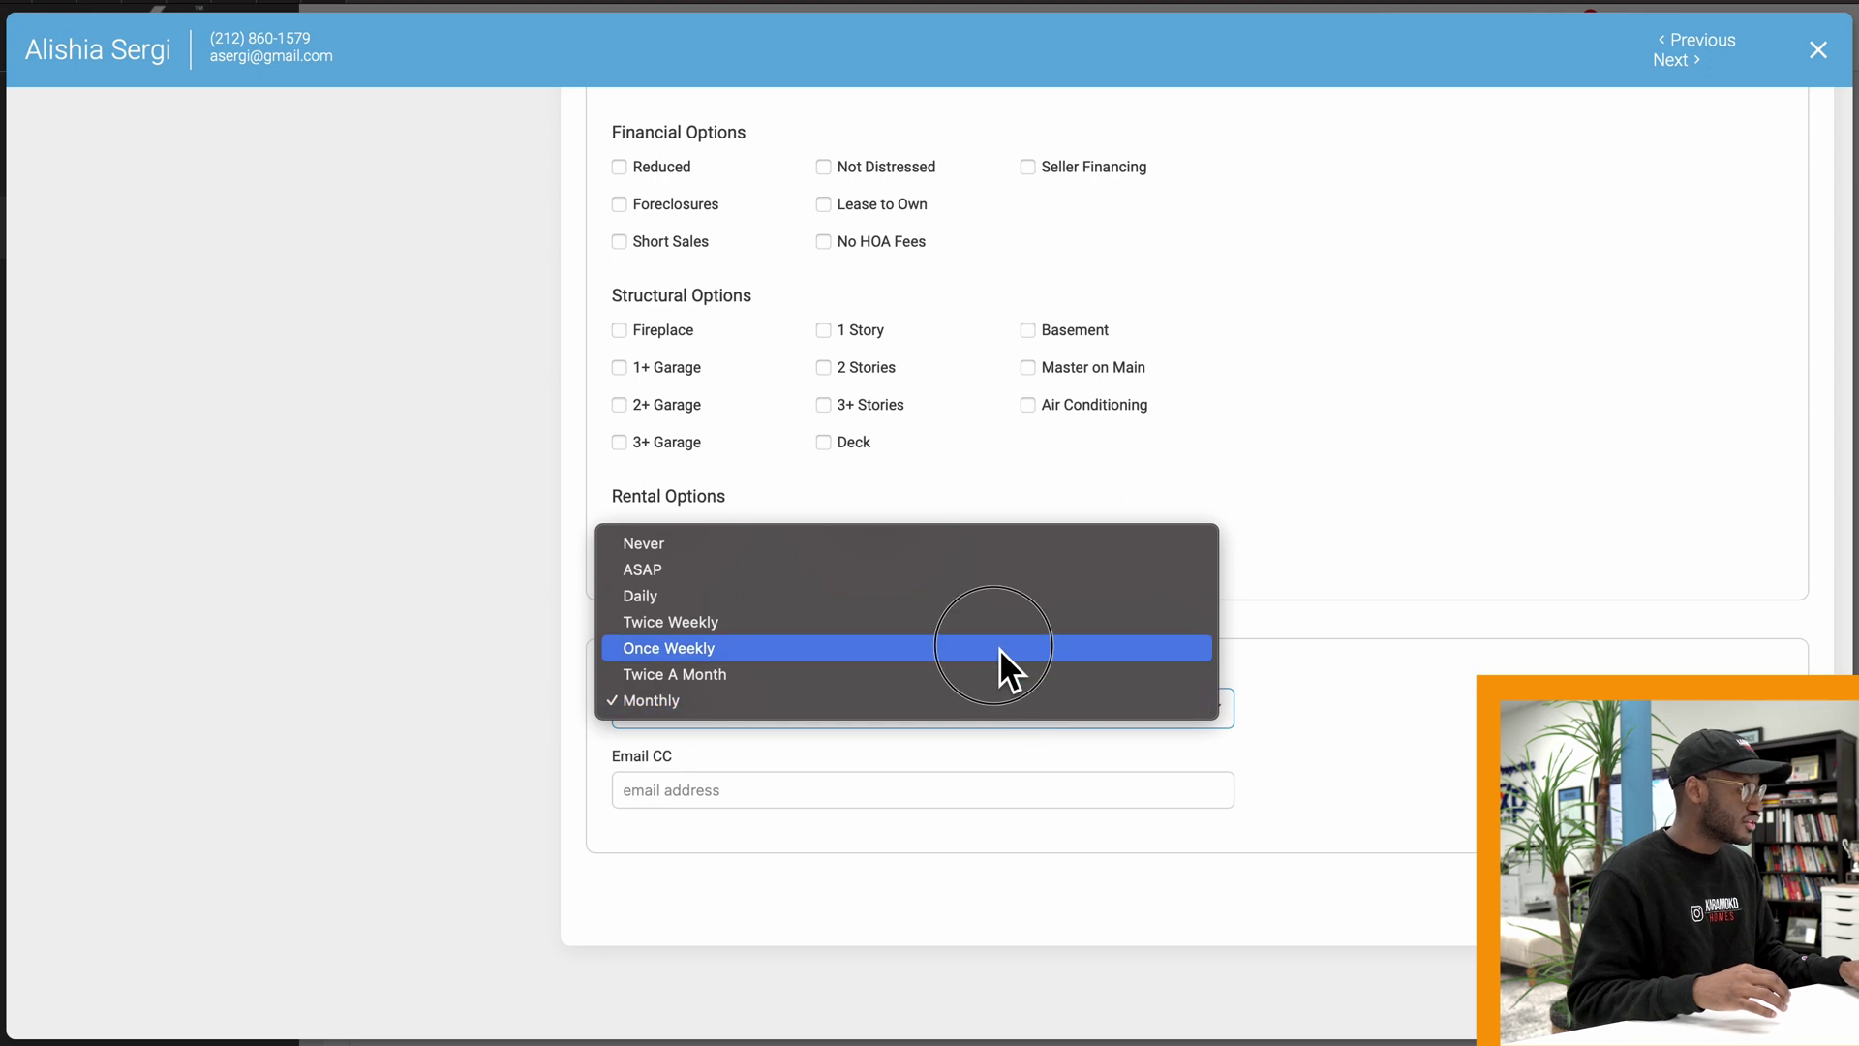
left_click(999, 647)
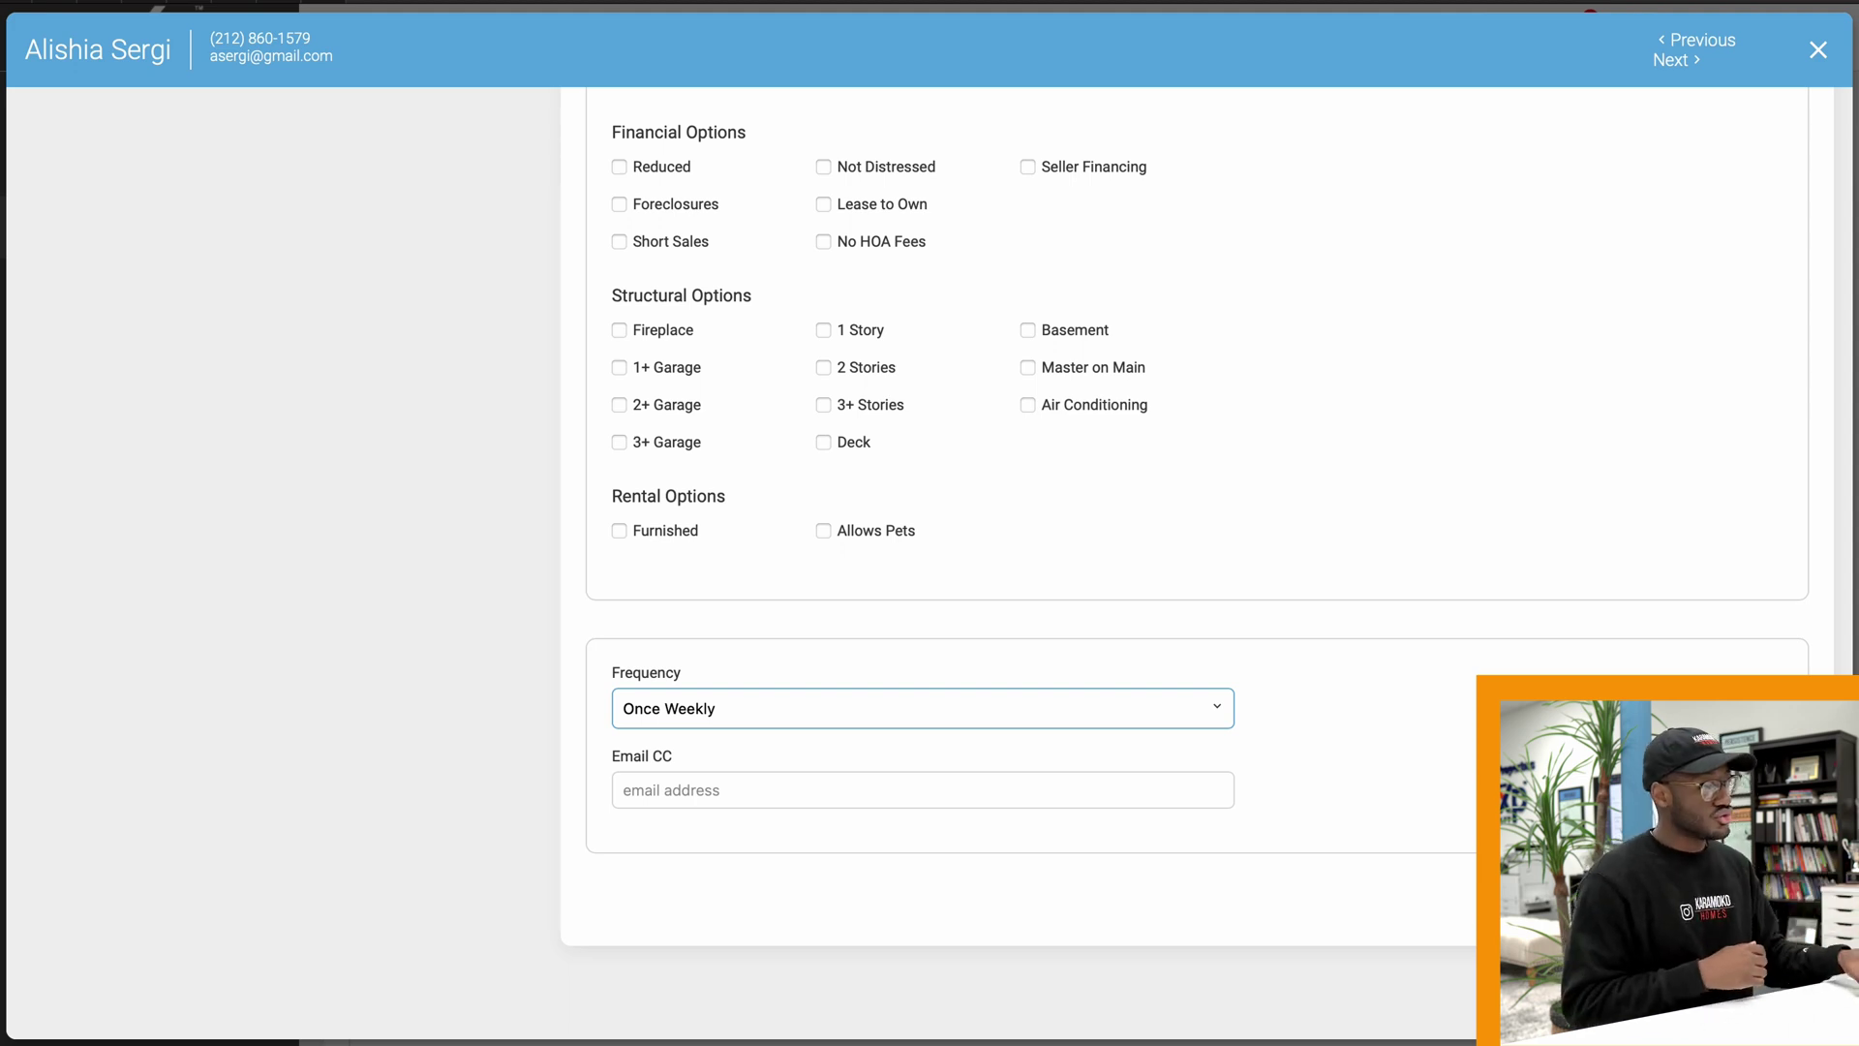
scroll(1185, 521, "down", 1)
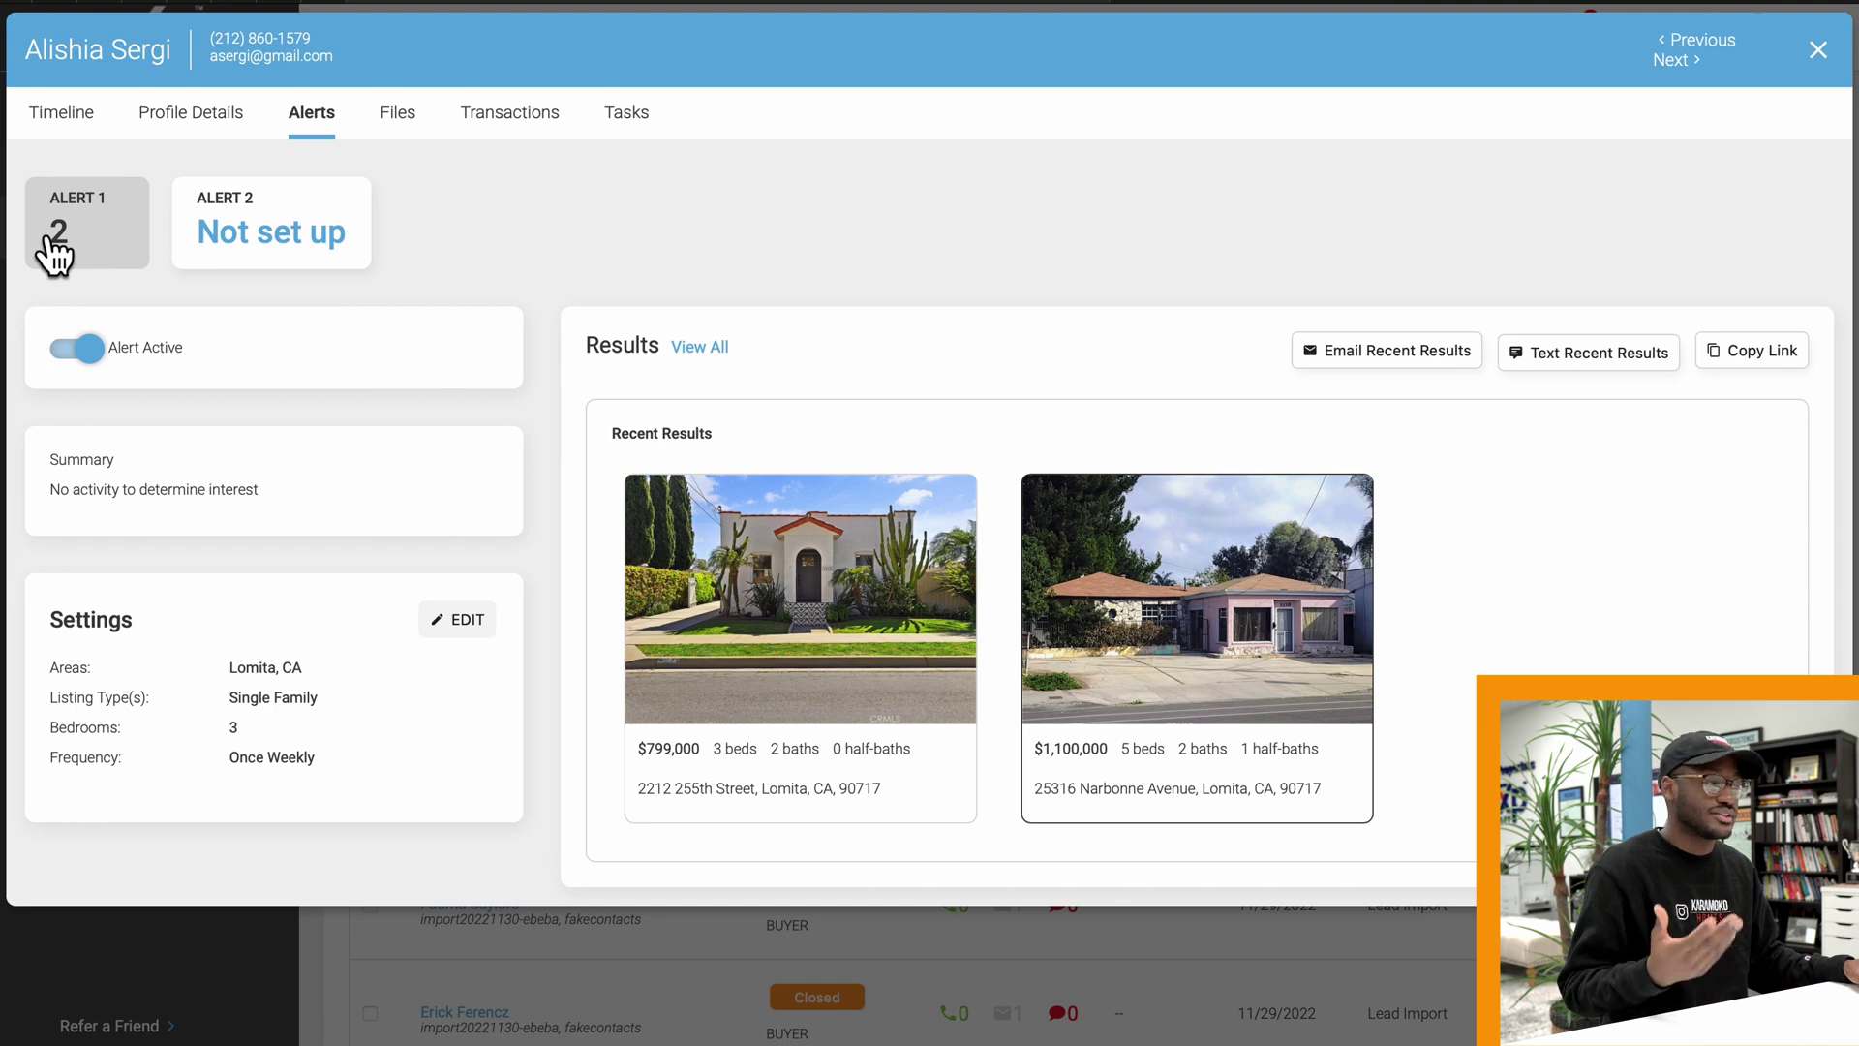
Step: View the setup form of Alert 2, and switch Alert 1 off and back on
left_click(253, 240)
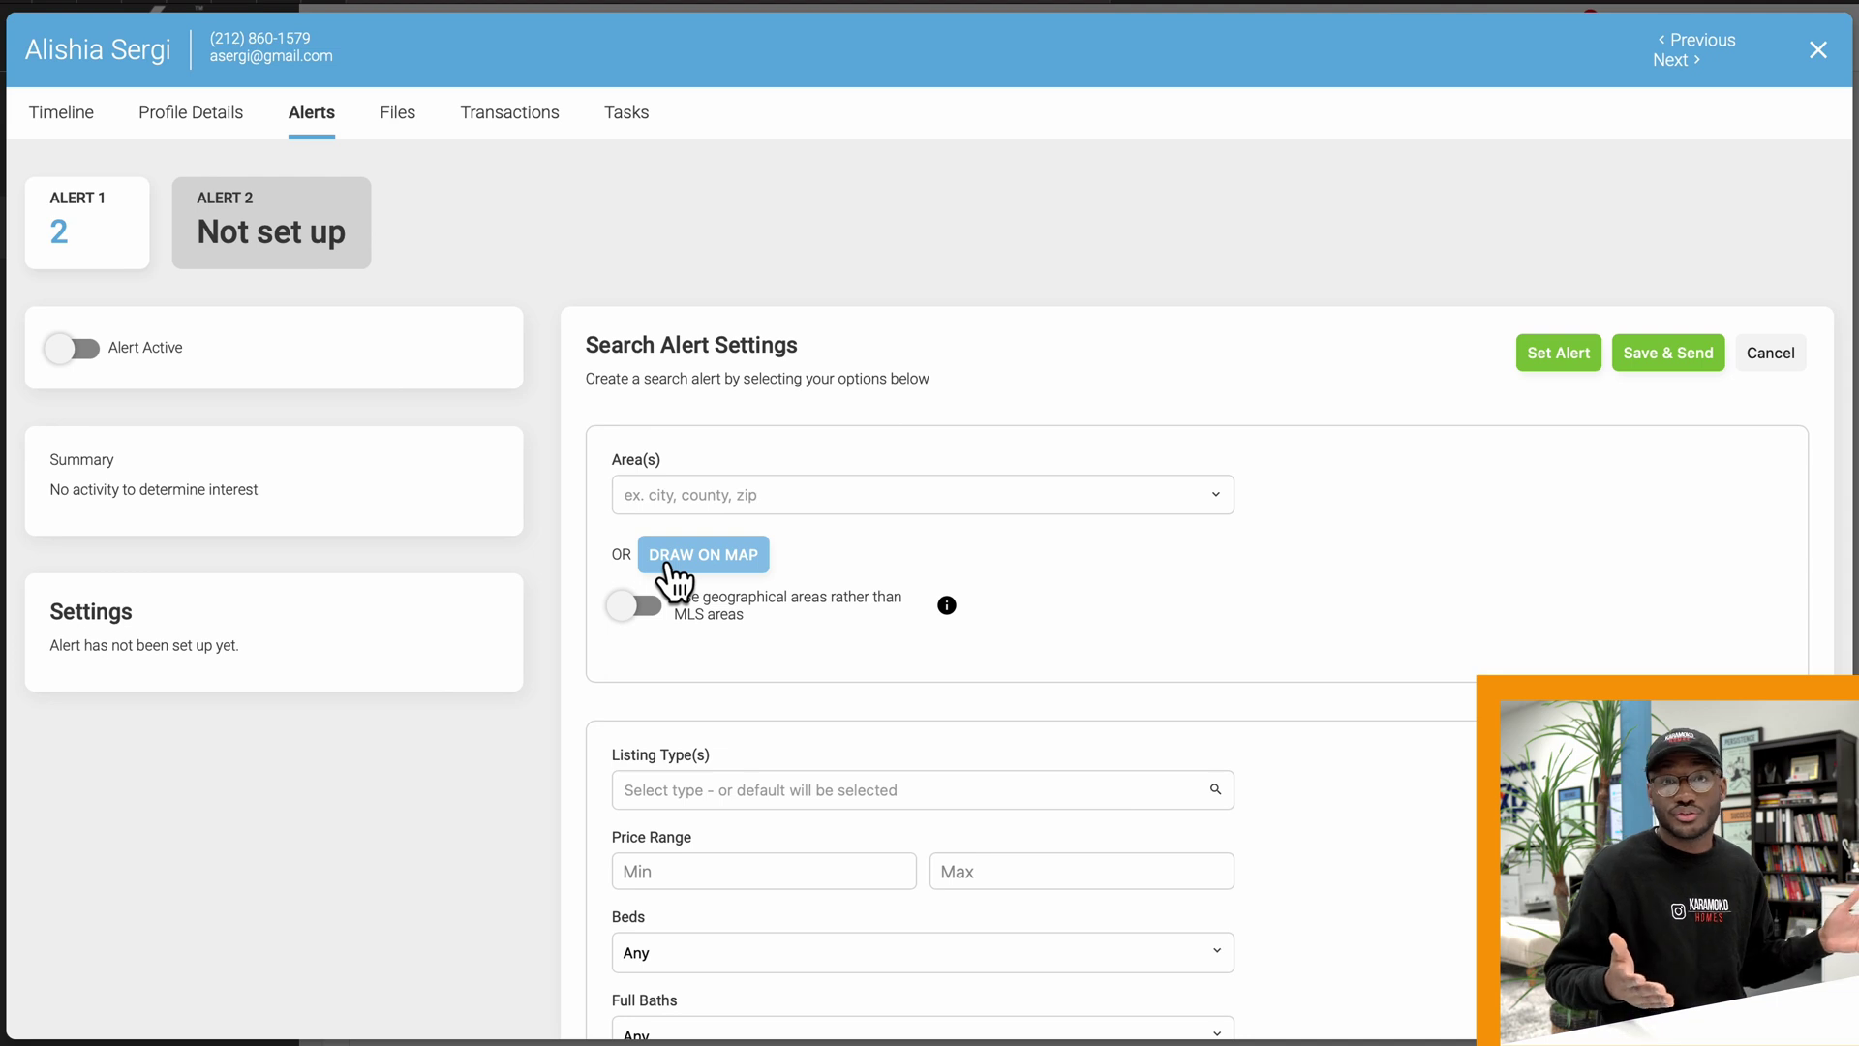
left_click(71, 231)
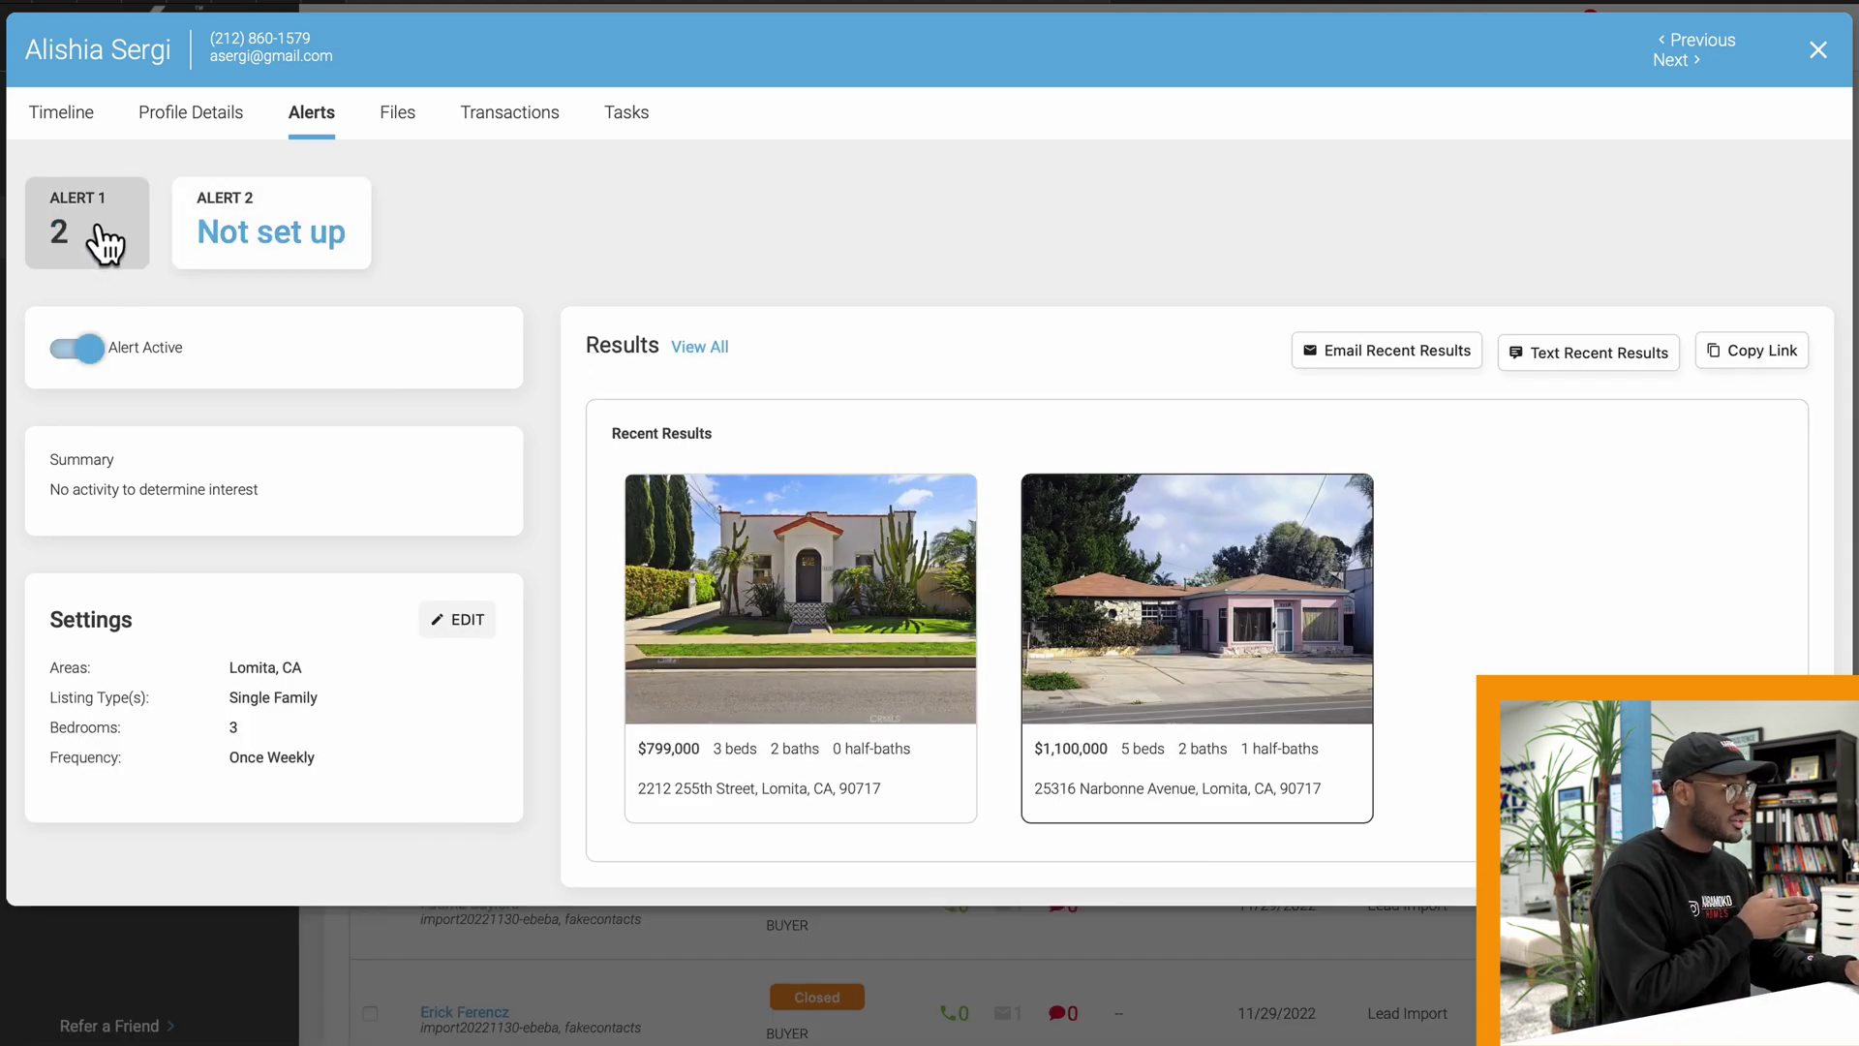
left_click(76, 349)
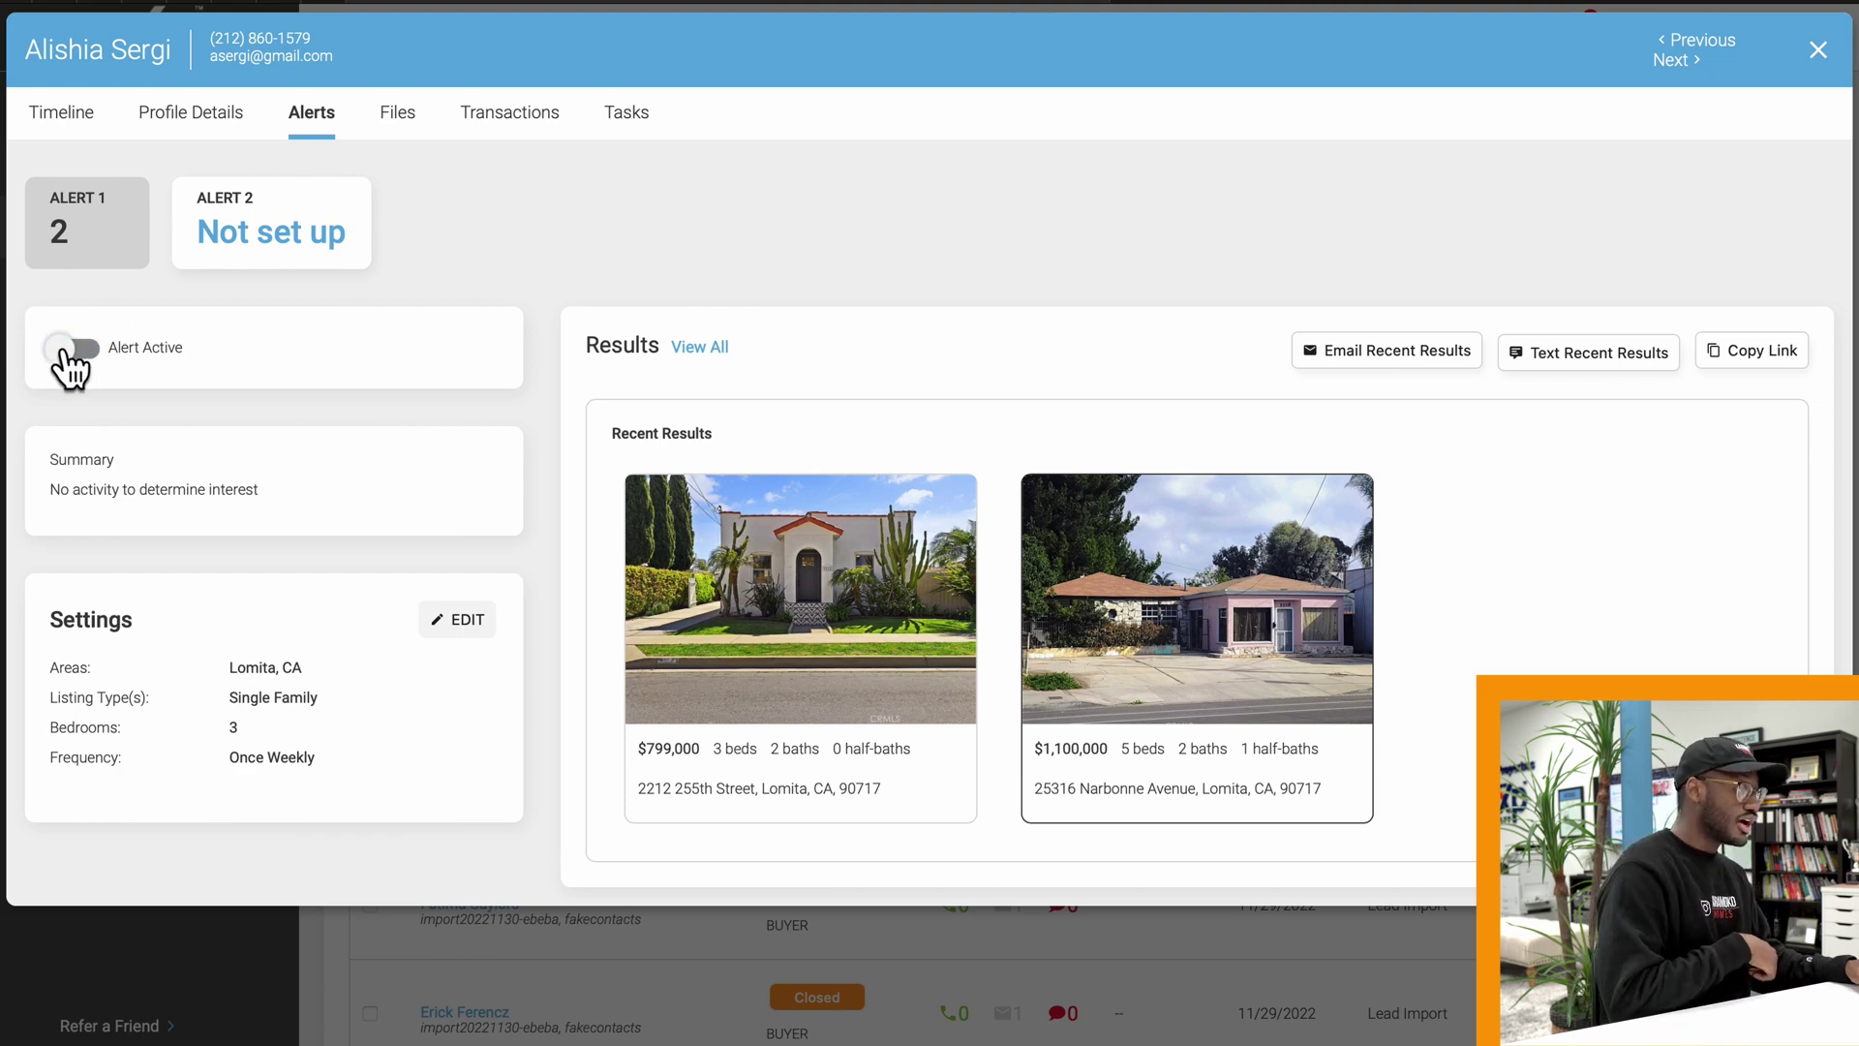
left_click(70, 349)
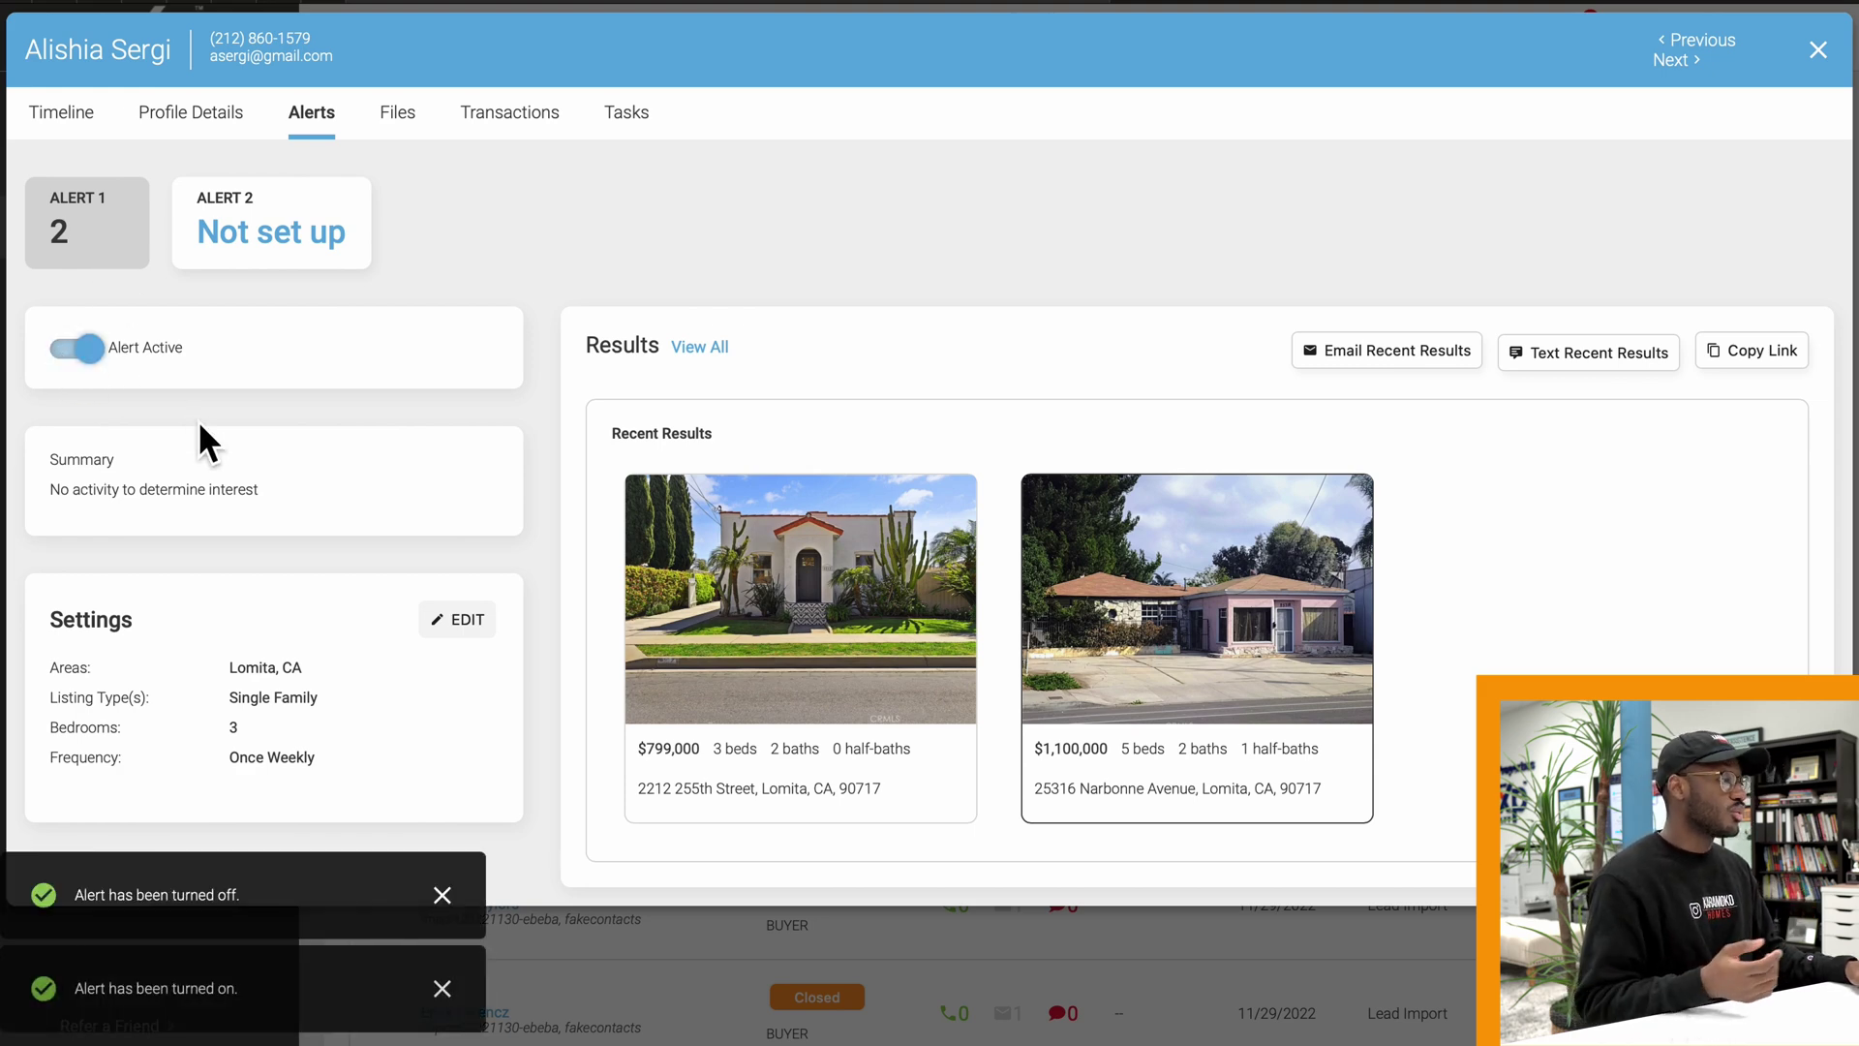
Step: Open the settings of Alert 1 for editing and review its criteria down to the frequency and Email CC options
left_click(448, 639)
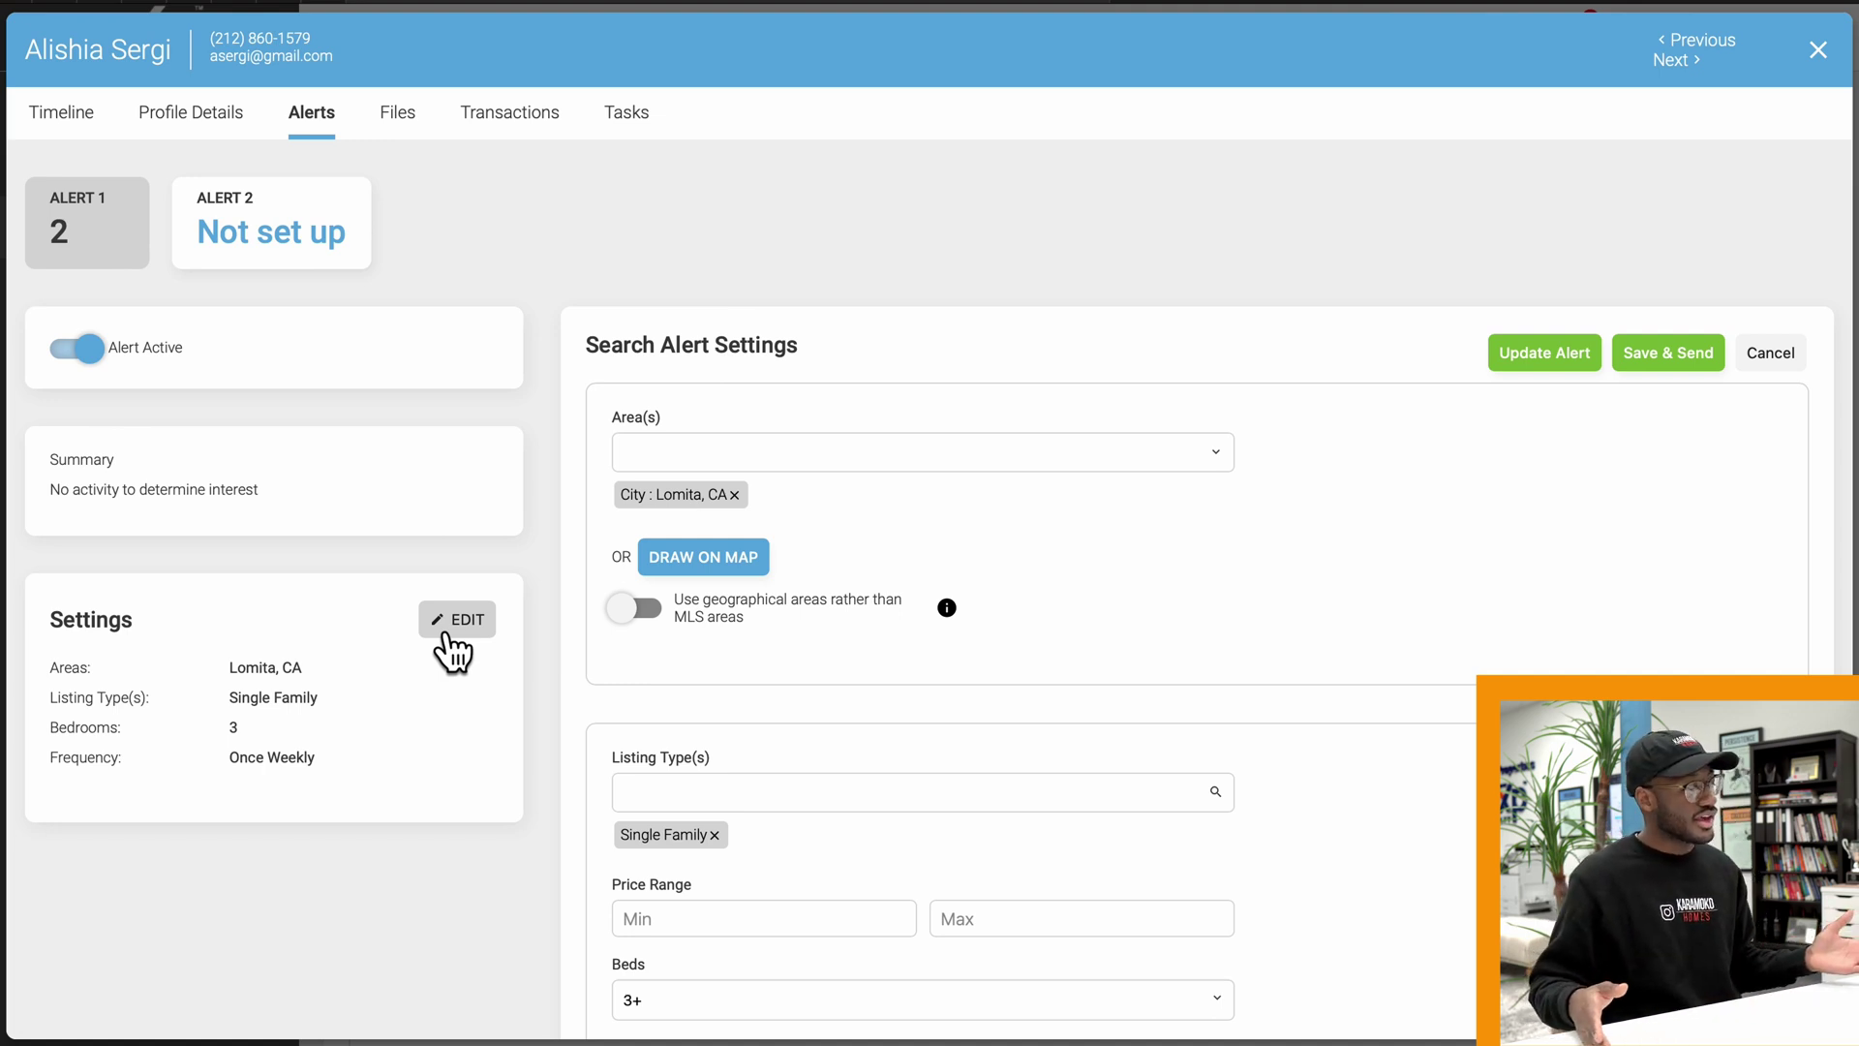
scroll(1121, 634, "down", 9)
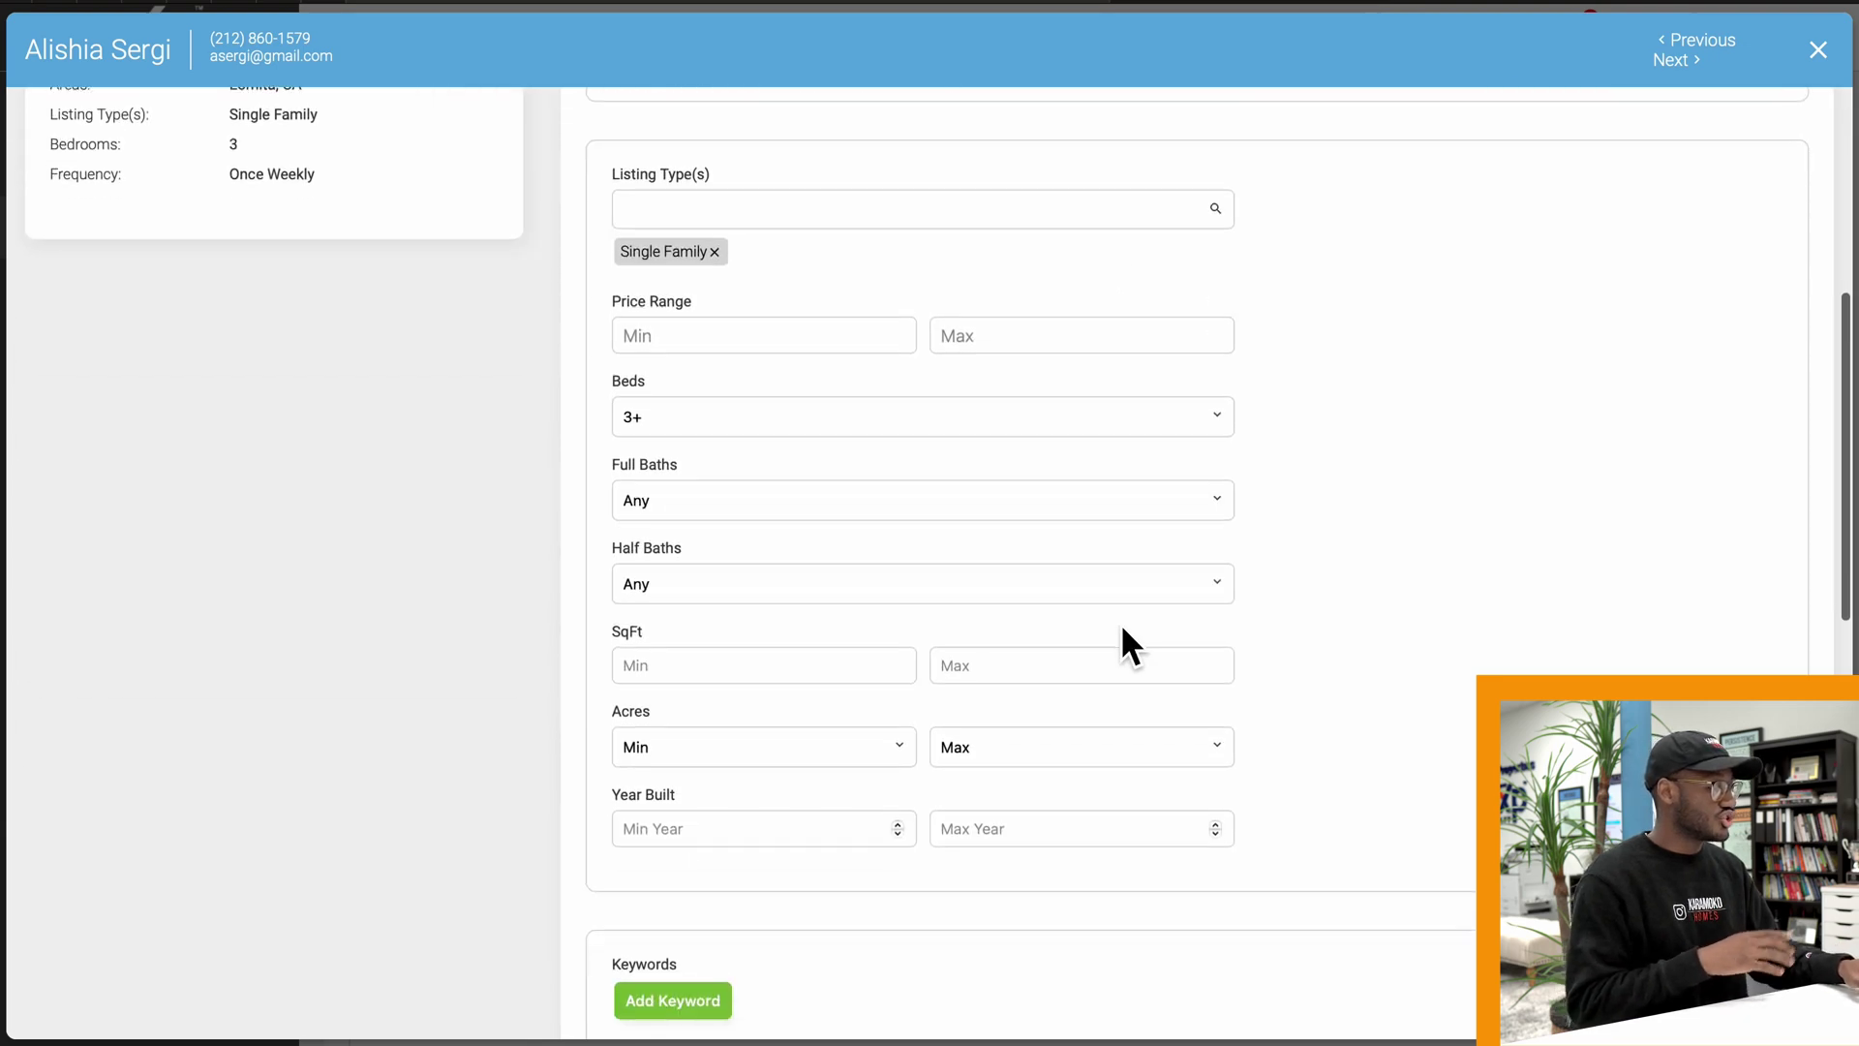
scroll(1121, 629, "down", 10)
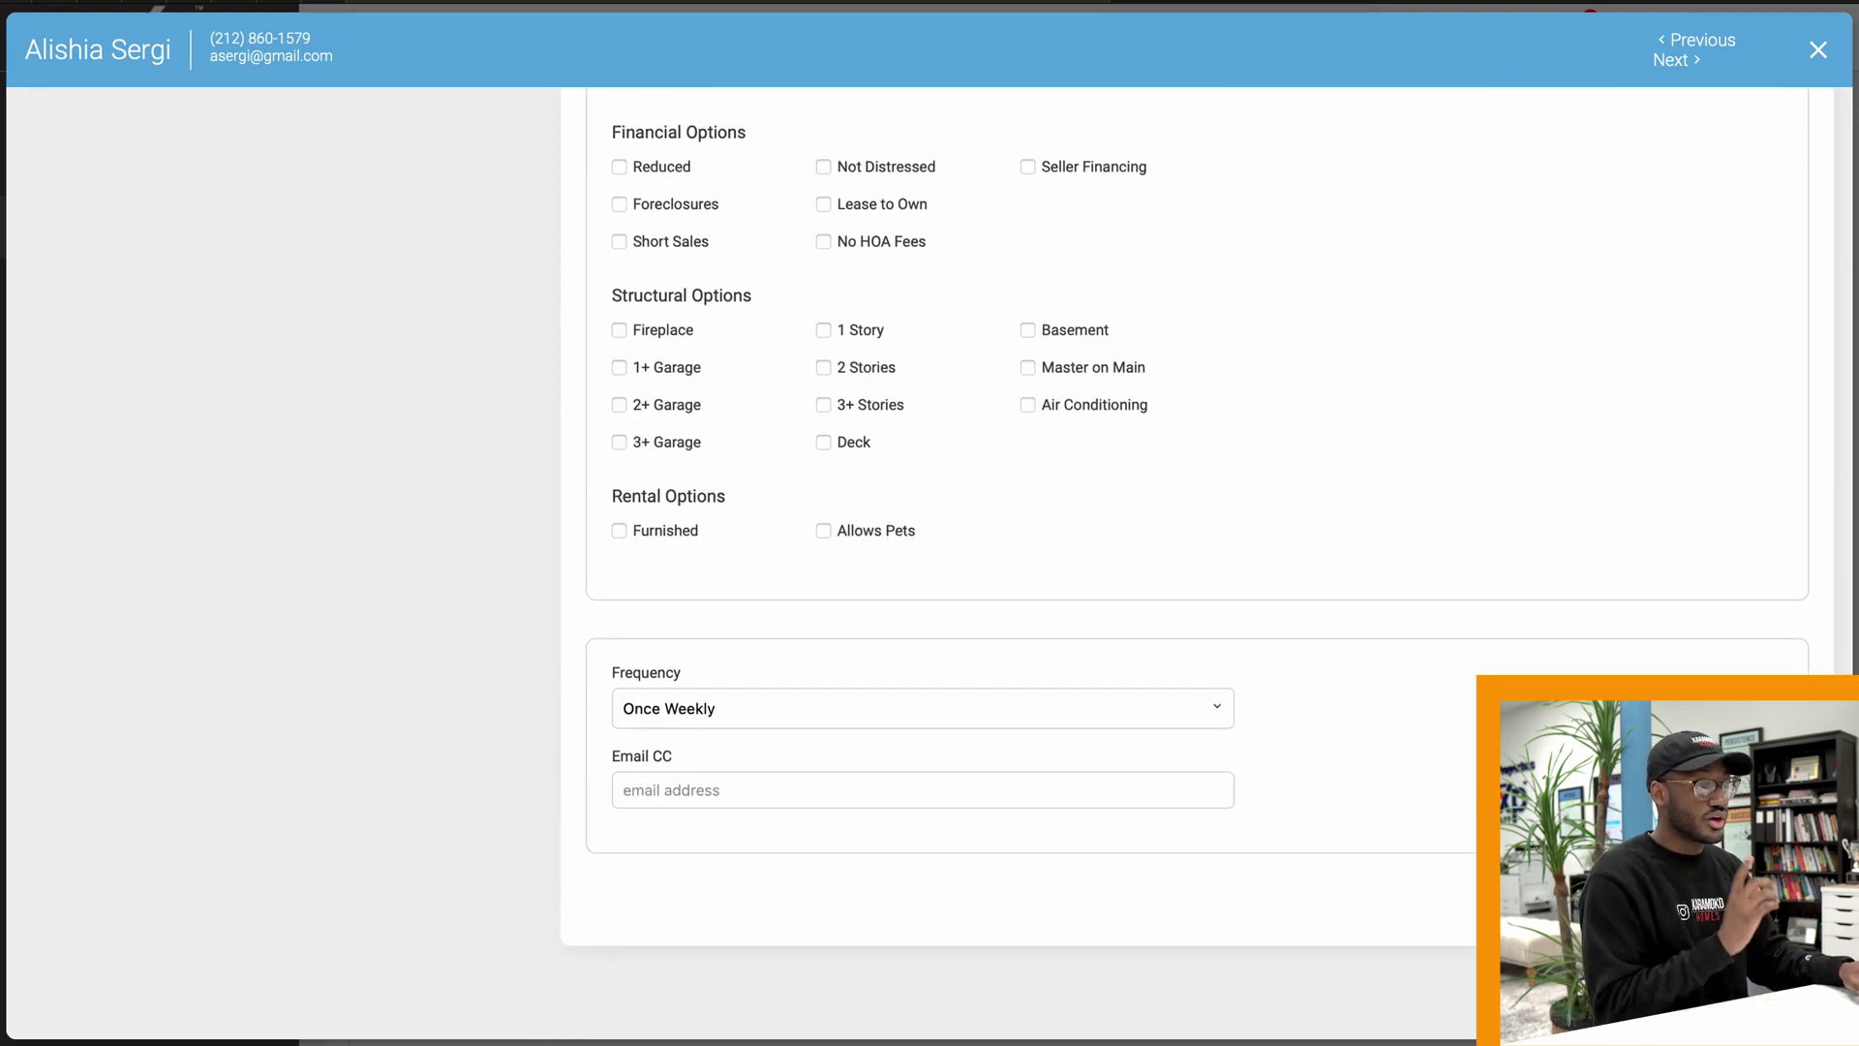